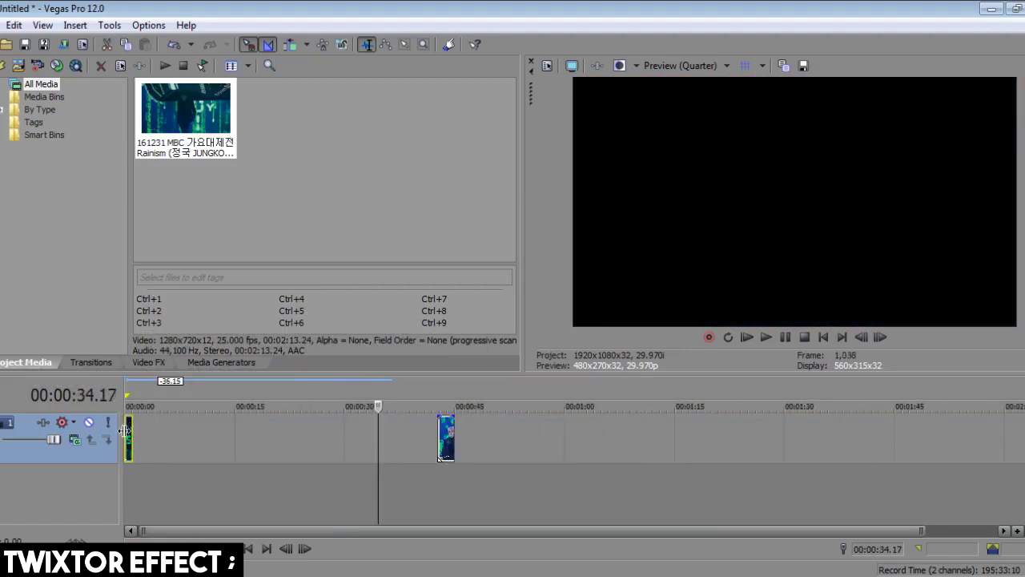
# - Disable resampling in the properties of both clips on the video track
pyautogui.click(125, 431)
pyautogui.scroll(2, 128, 432)
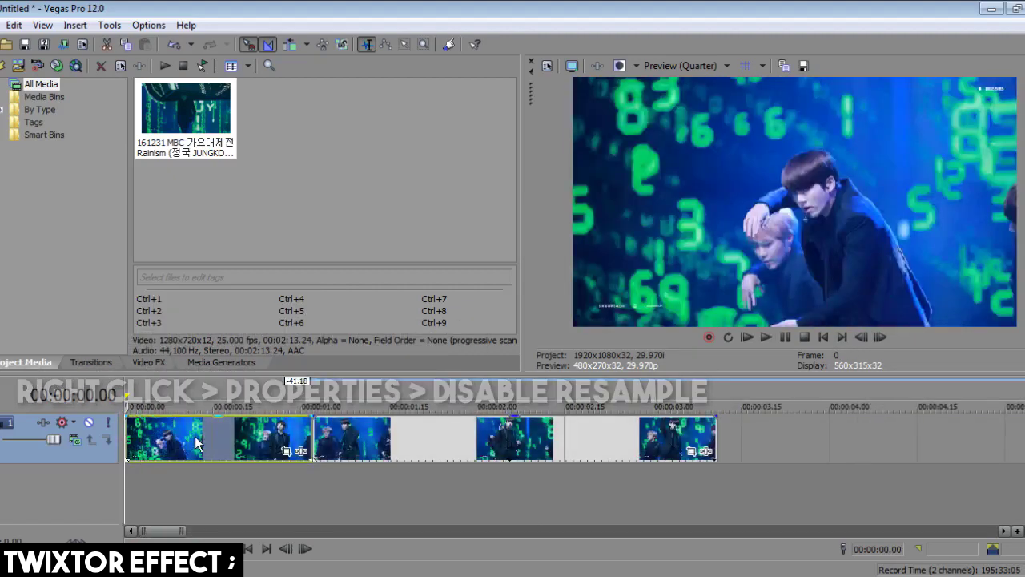
pyautogui.rightClick(194, 435)
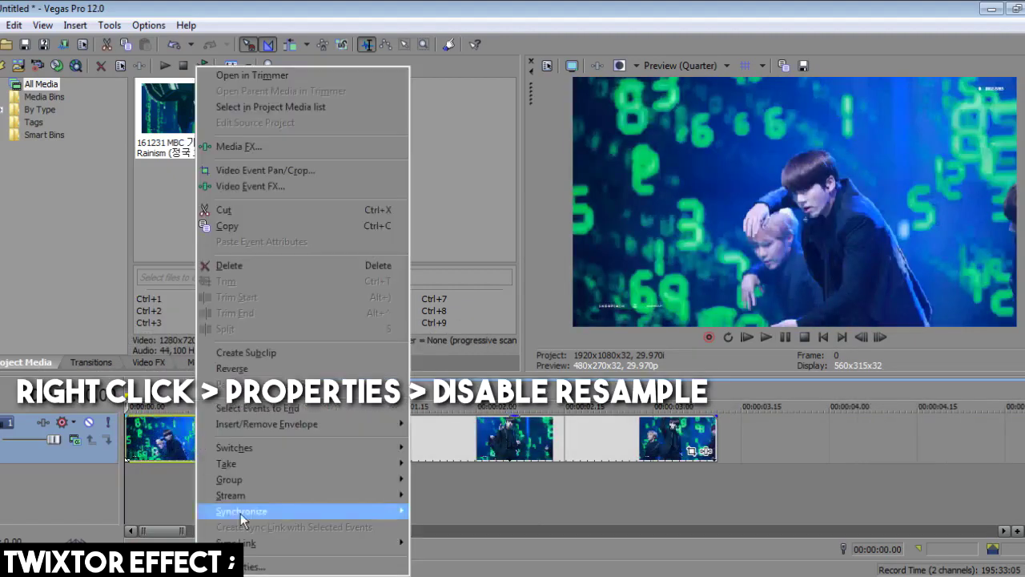
pyautogui.click(240, 512)
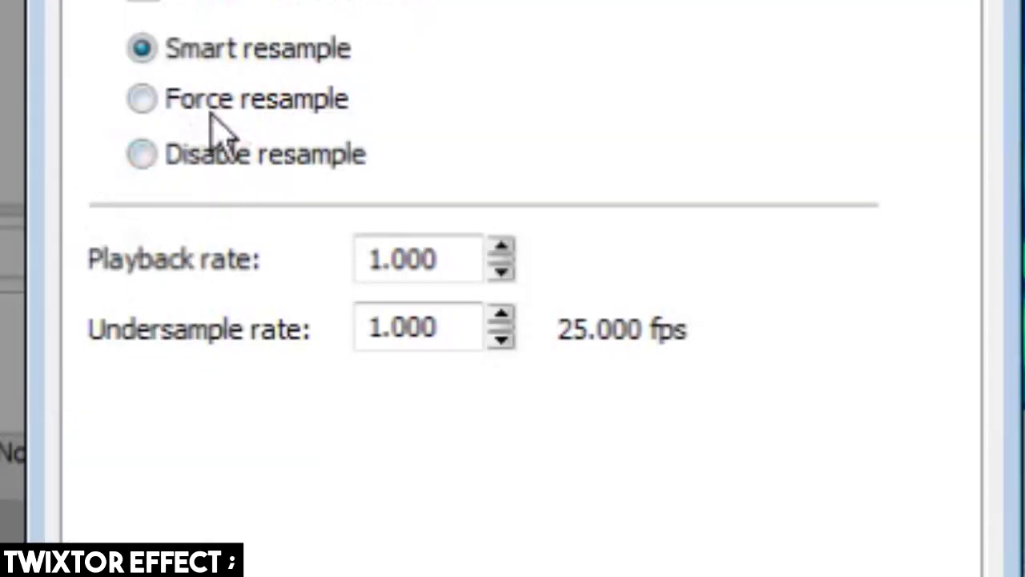
pyautogui.click(142, 156)
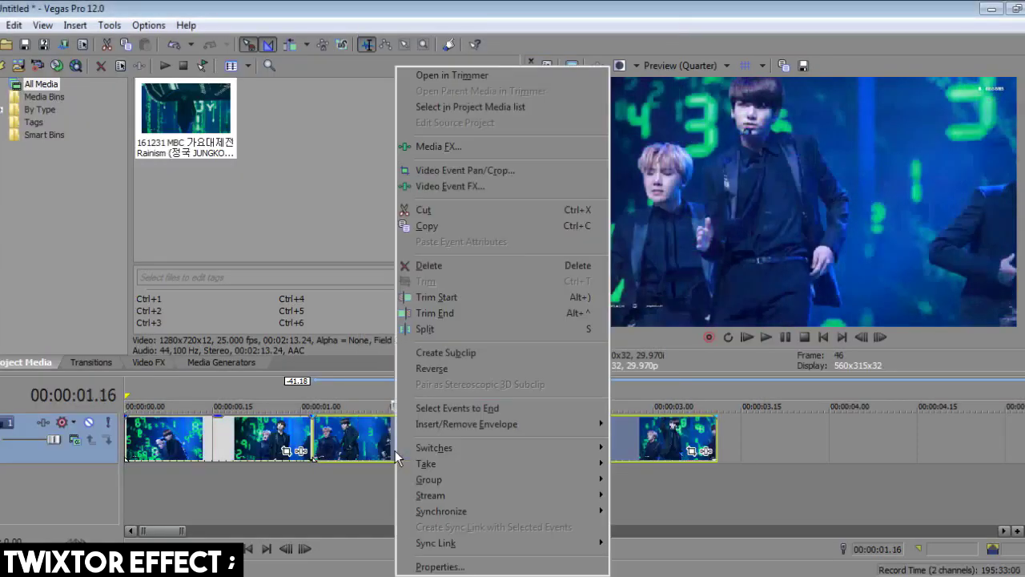
pyautogui.click(428, 563)
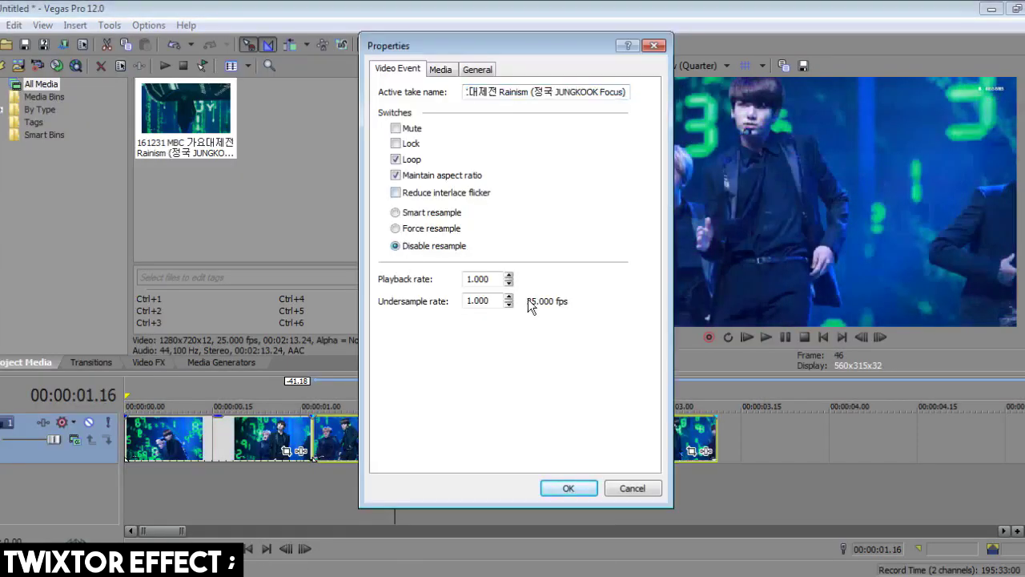
pyautogui.click(568, 488)
# - Set the project's frame rate to 25.000 (PAL) in the project properties
pyautogui.click(81, 43)
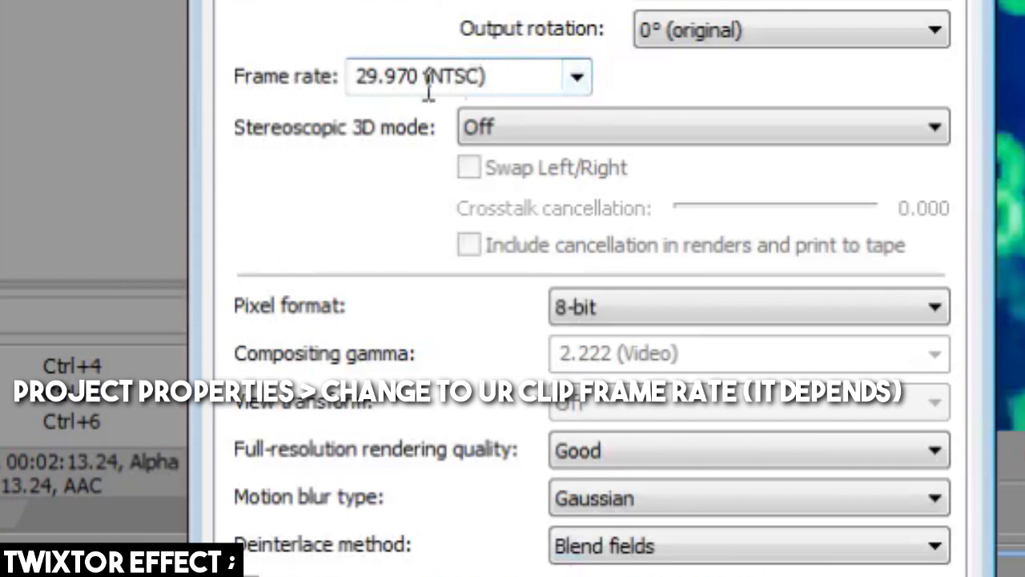
pyautogui.click(428, 88)
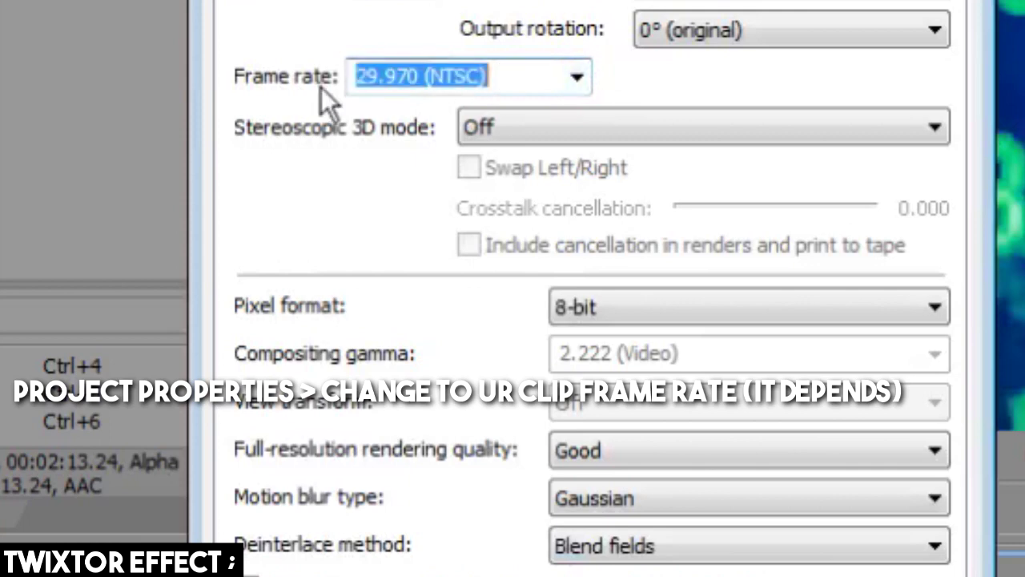
pyautogui.click(580, 87)
pyautogui.click(485, 256)
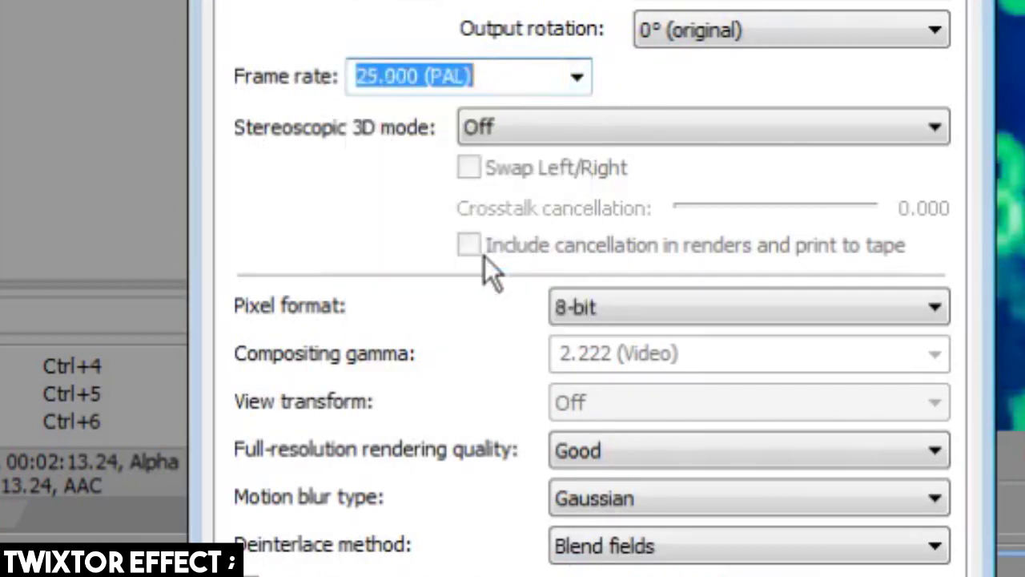
pyautogui.click(646, 490)
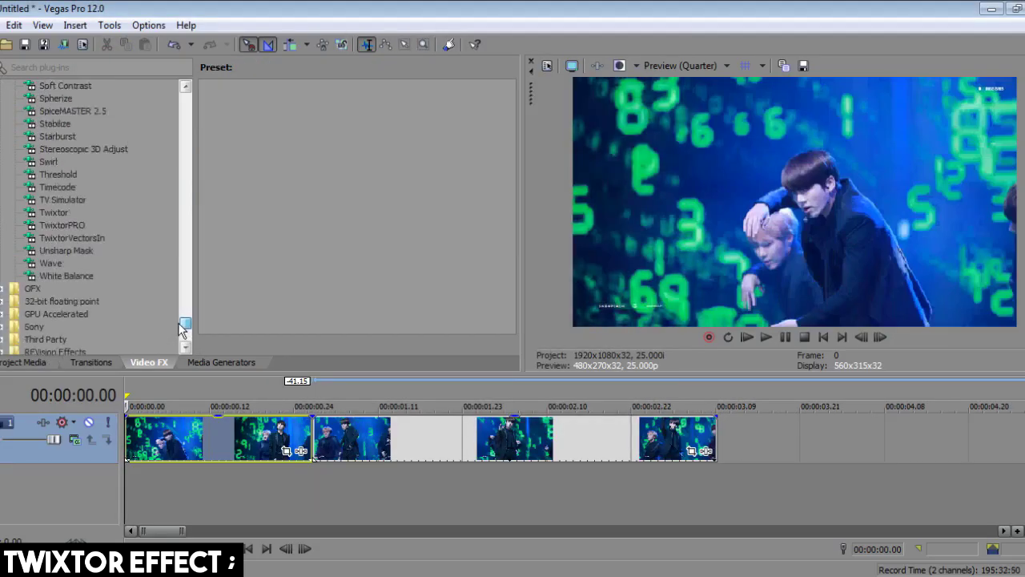
# - Show the presets of the TwixtorPRO video effect
pyautogui.click(62, 199)
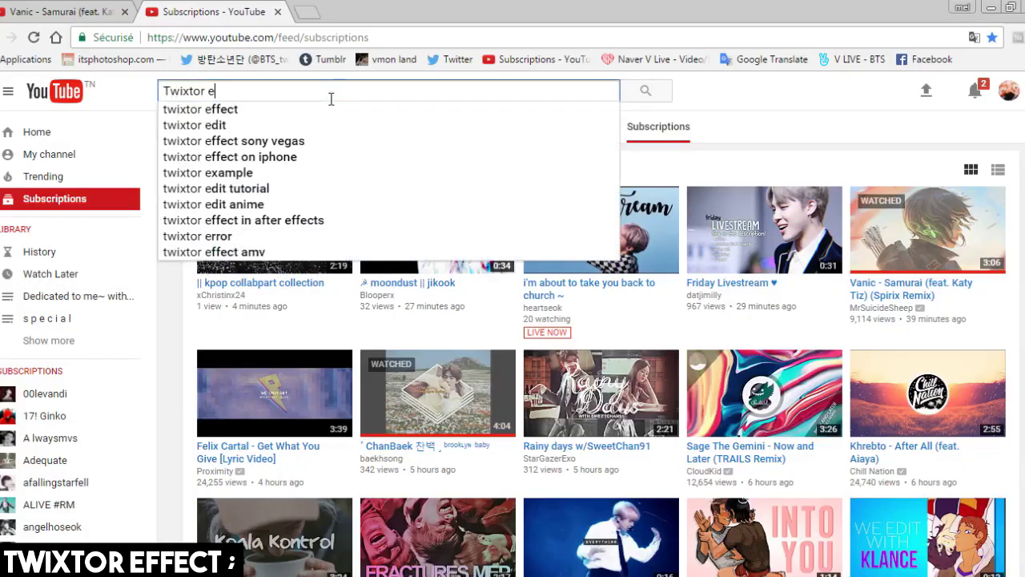
# - Search YouTube in the browser for "twixtor plugin sony vegas download"
pyautogui.press('Down')
pyautogui.press('Down')
pyautogui.press('Down')
pyautogui.write('plugin sony vegas download')
pyautogui.press('Return')
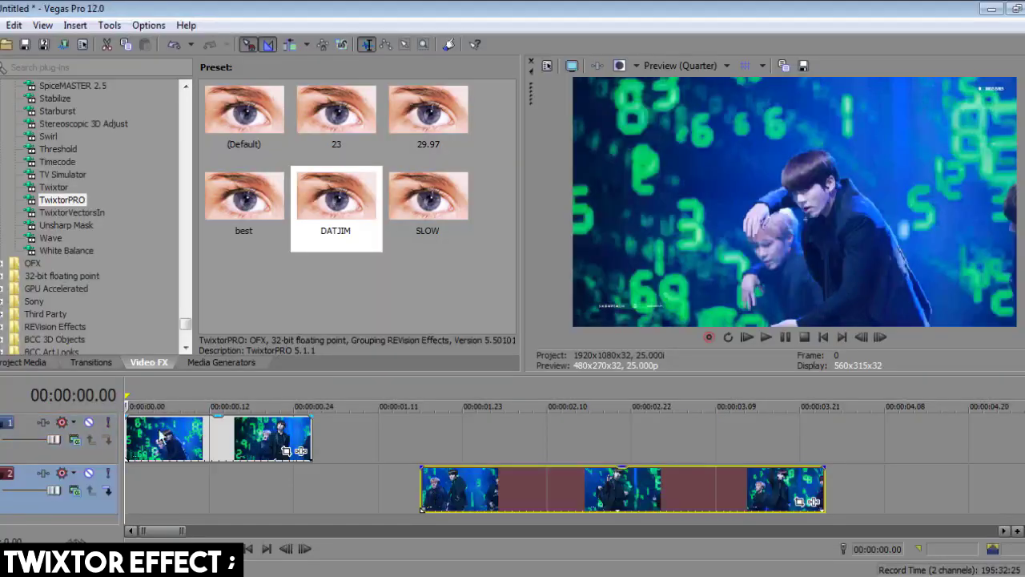
# - Back in Vegas Pro, split the first clip at 00:00:00.15 and apply the TwixtorPRO effect to its second part
pyautogui.press('space')
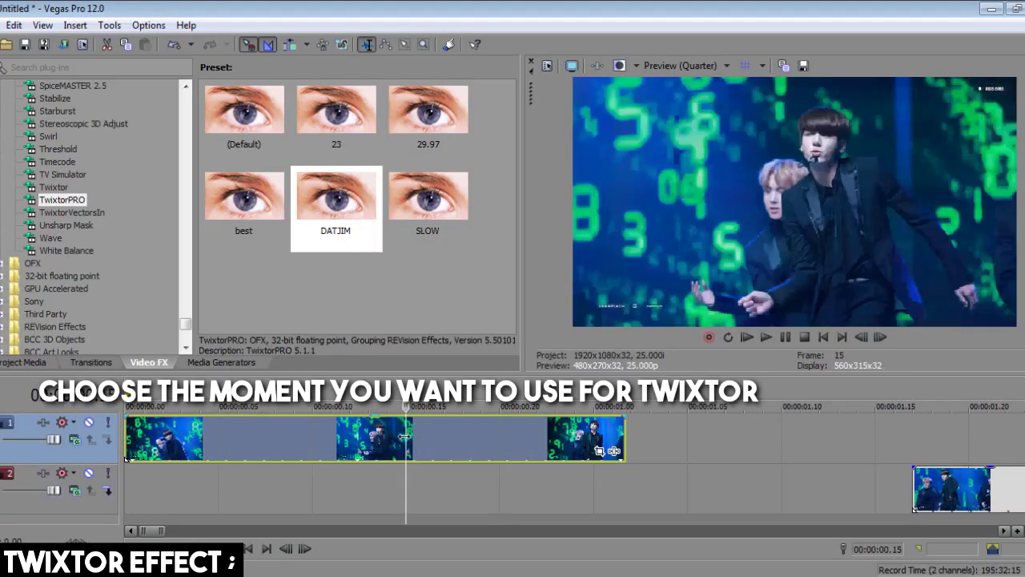
pyautogui.press('s')
pyautogui.moveTo(346, 212); pyautogui.dragTo(438, 442)
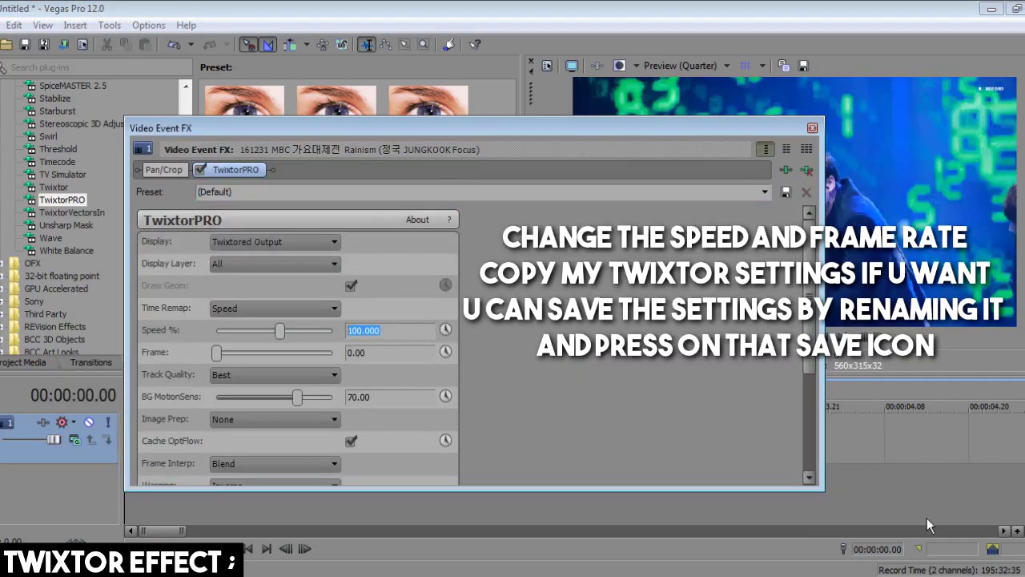
# - Load the DATJIM preset in the clip's TwixtorPRO settings, with 20.000 speed and frame 25.00, and close the settings
pyautogui.click(933, 573)
pyautogui.click(762, 192)
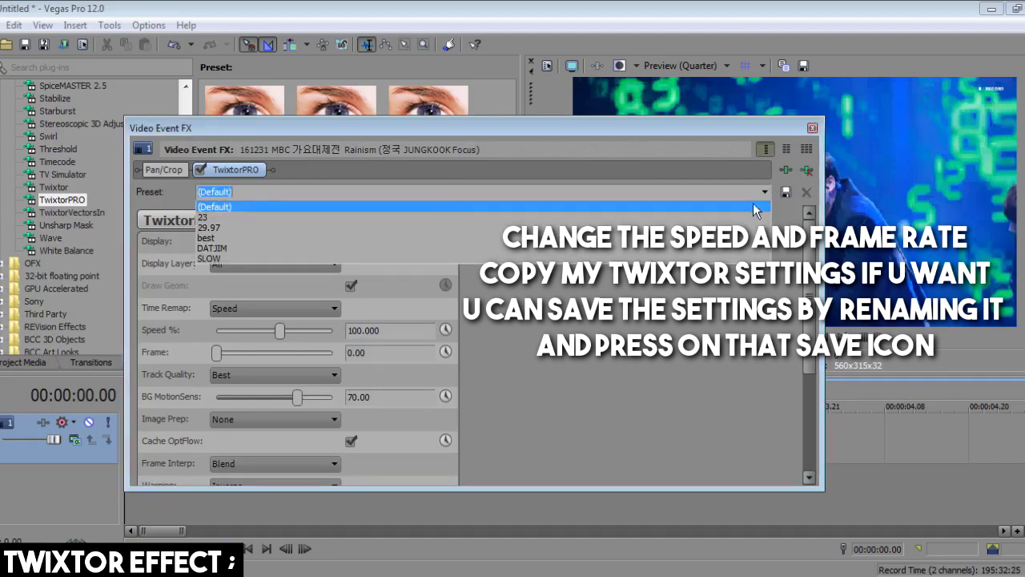
pyautogui.click(721, 249)
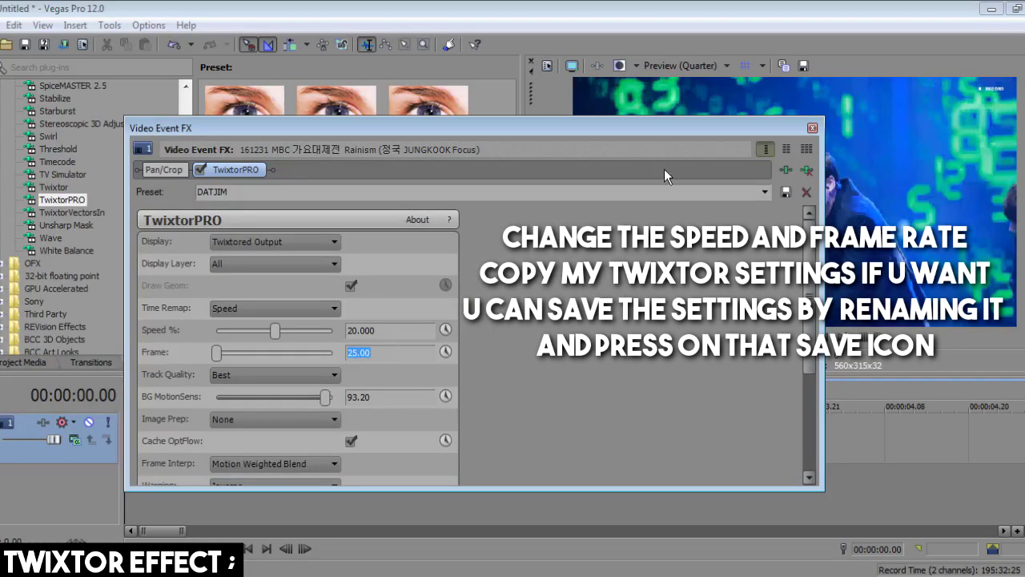
pyautogui.click(812, 129)
# - Check the first clip's frame rate in its properties
pyautogui.rightClick(244, 441)
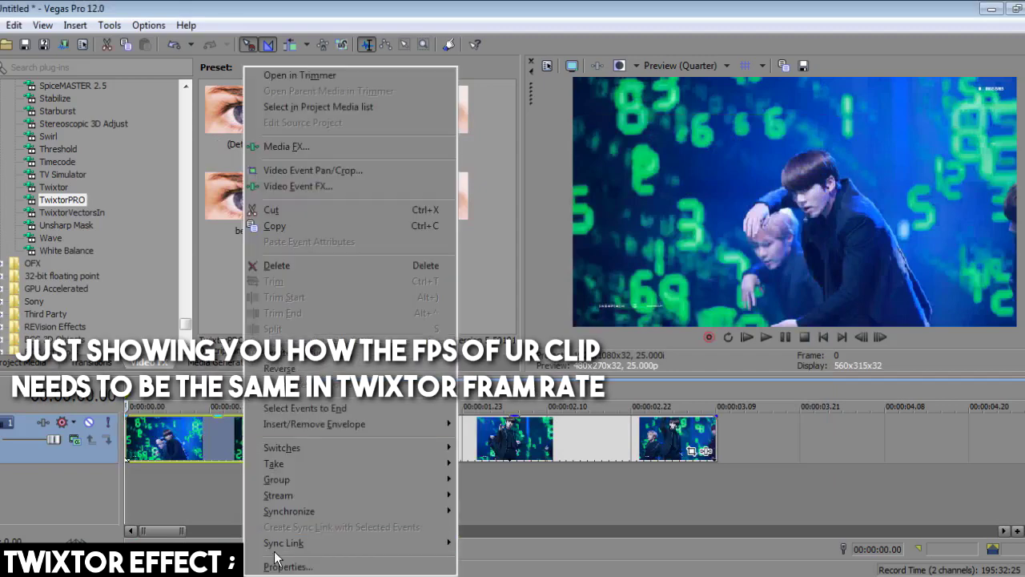
pyautogui.click(297, 542)
pyautogui.click(568, 488)
# - Review the clip's TwixtorPRO settings, including speed, frame, track quality, motion sensitivity, frame interpolation and warping
pyautogui.click(301, 451)
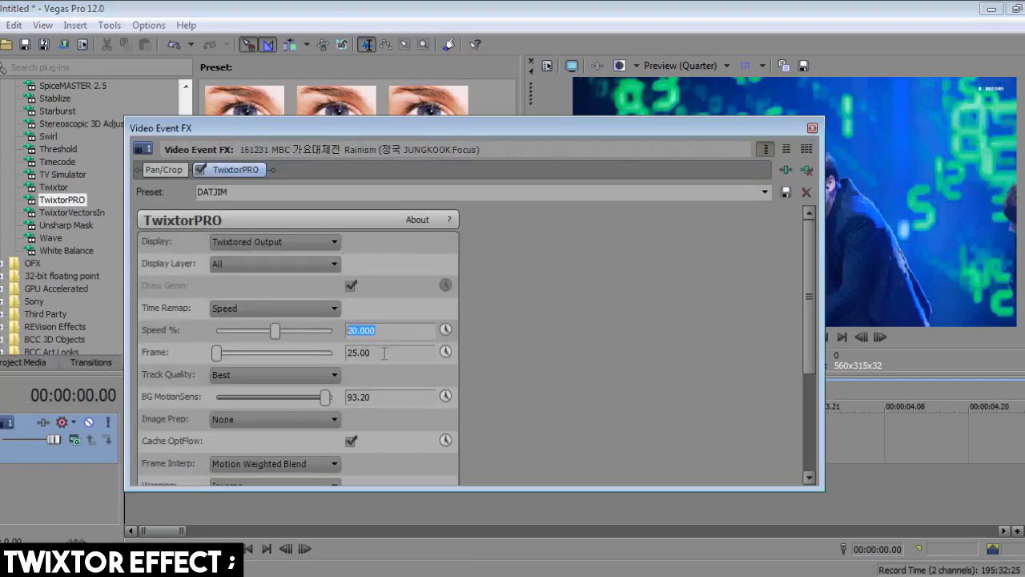
pyautogui.moveTo(383, 352); pyautogui.dragTo(346, 352)
pyautogui.moveTo(810, 353); pyautogui.dragTo(801, 395)
pyautogui.click(306, 281)
pyautogui.click(285, 334)
pyautogui.click(268, 391)
pyautogui.click(258, 405)
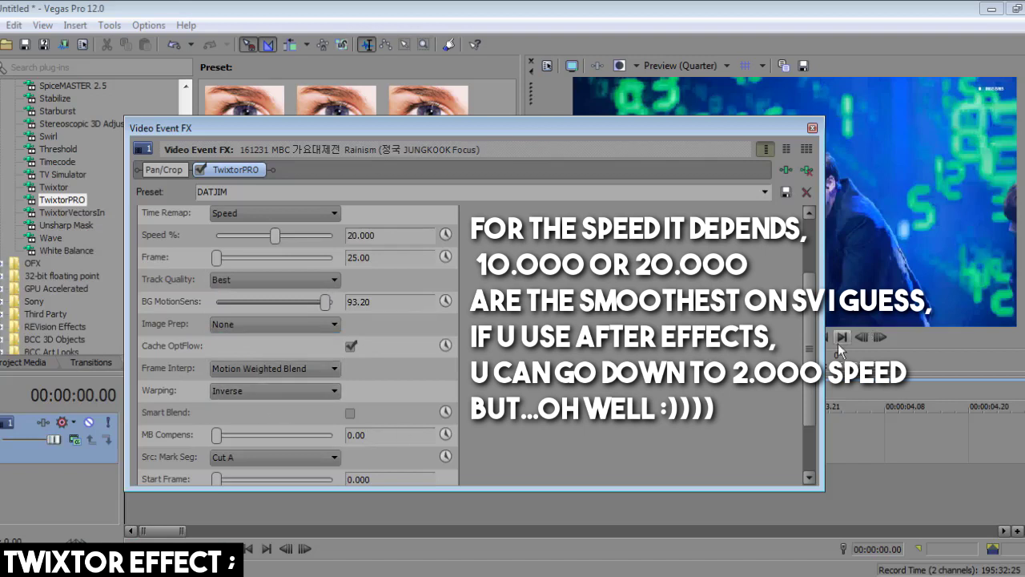
pyautogui.moveTo(806, 358)
pyautogui.mouseDown()
pyautogui.moveTo(801, 411)
pyautogui.moveTo(806, 342)
pyautogui.mouseUp()
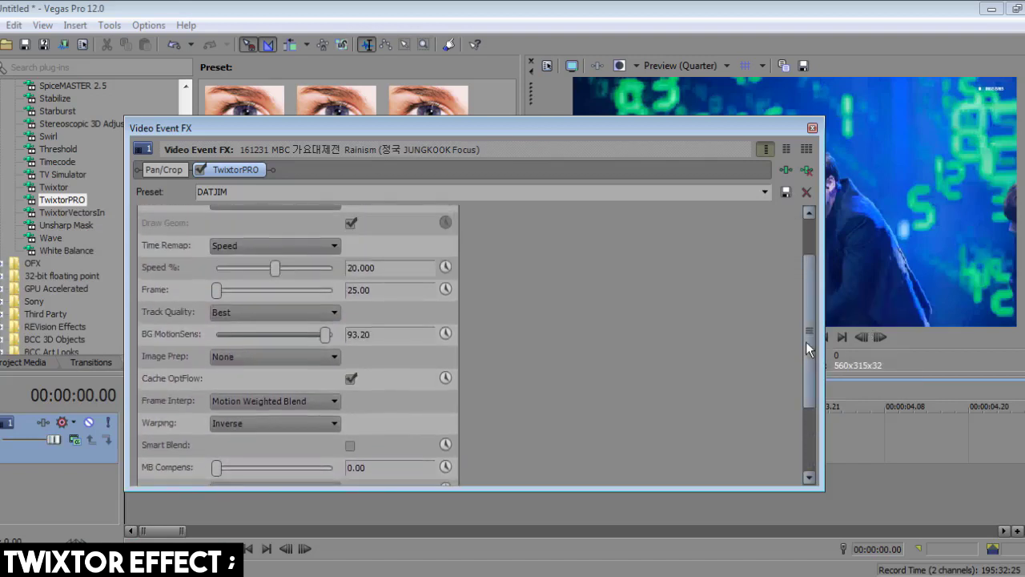
pyautogui.moveTo(819, 485); pyautogui.dragTo(871, 533)
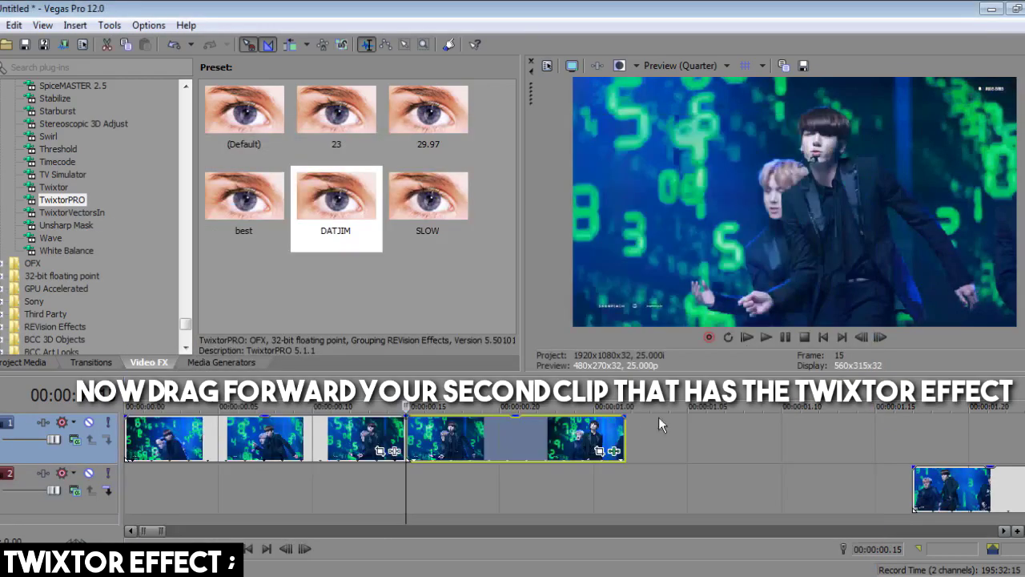
# - Extend the end of the split-off TwixtorPRO part to about 00:00:02.10 on the timeline
pyautogui.moveTo(622, 432); pyautogui.dragTo(994, 441)
pyautogui.click(988, 433)
pyautogui.scroll(-3, 989, 432)
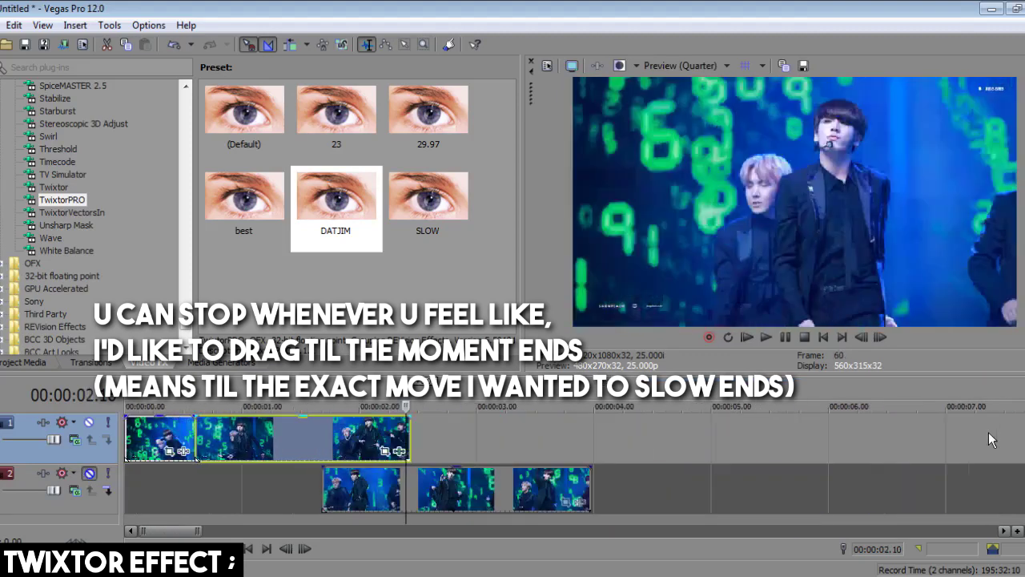
# - Preview the slowed first clip by playing it from the start of the timeline
pyautogui.click(141, 445)
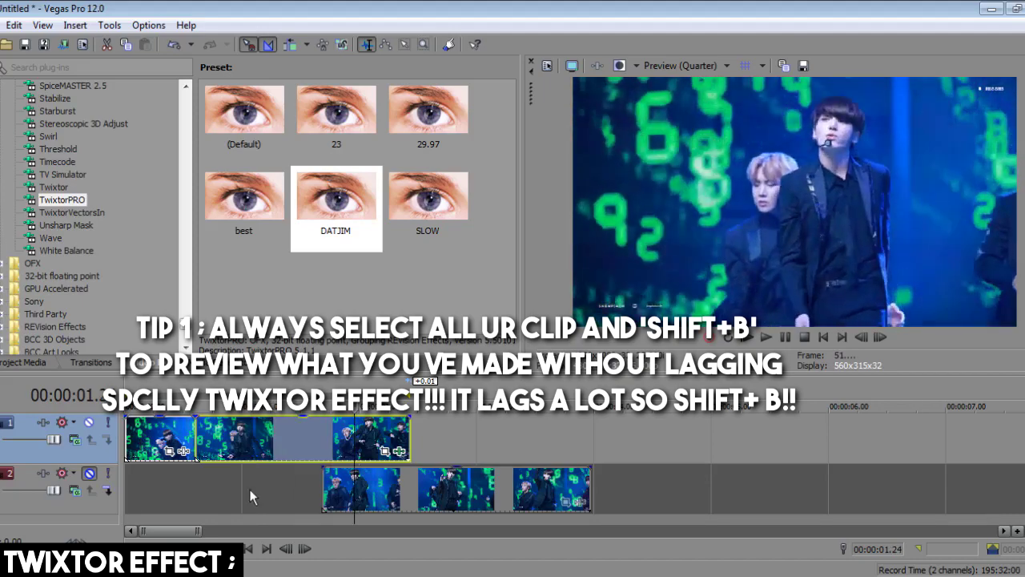
pyautogui.press('space')
pyautogui.click(129, 440)
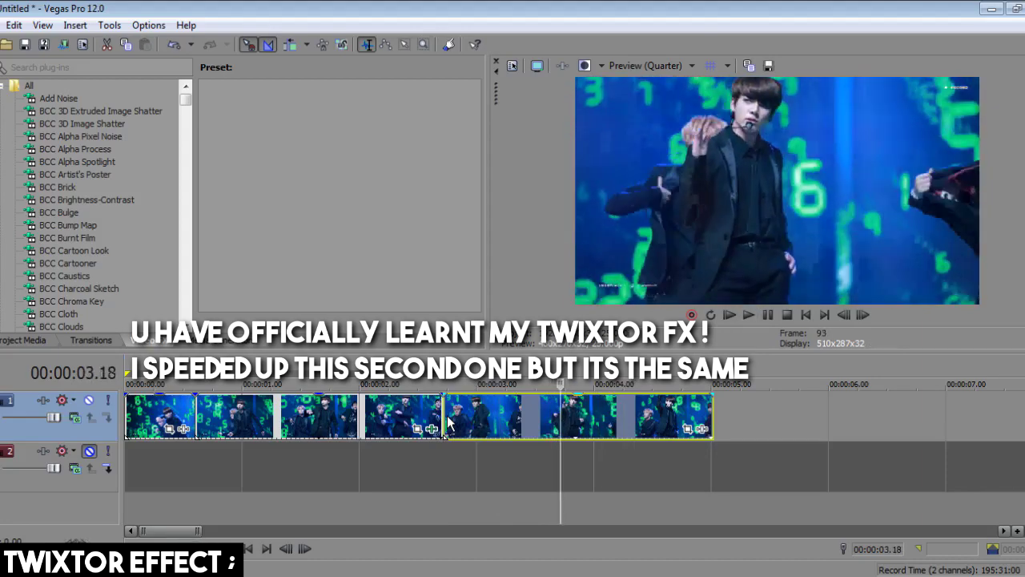
# - Split the second clip at 00:00:03.18 and apply the TwixtorPRO DATJIM preset to its second part
pyautogui.click(447, 424)
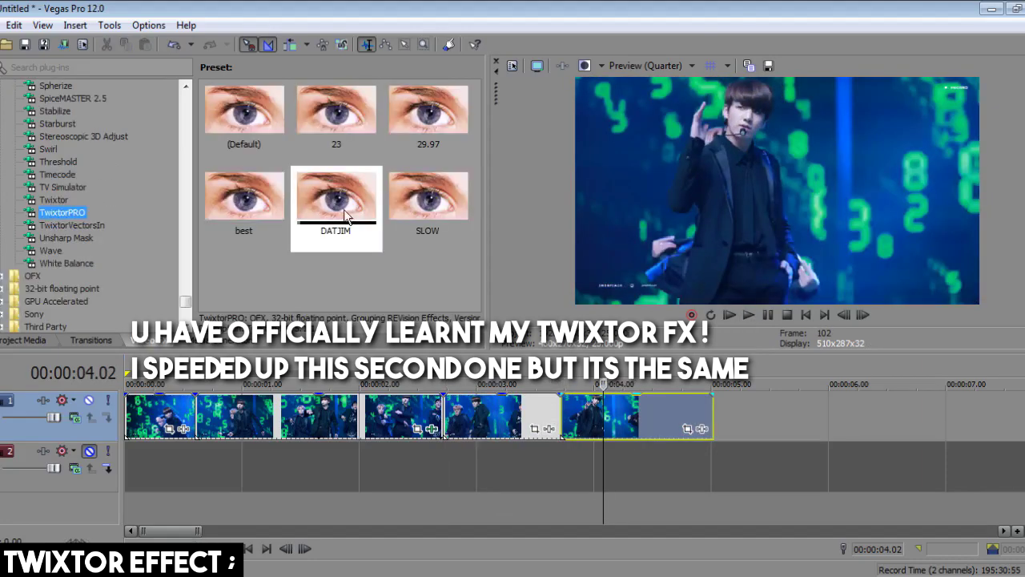
pyautogui.moveTo(336, 222); pyautogui.dragTo(613, 428)
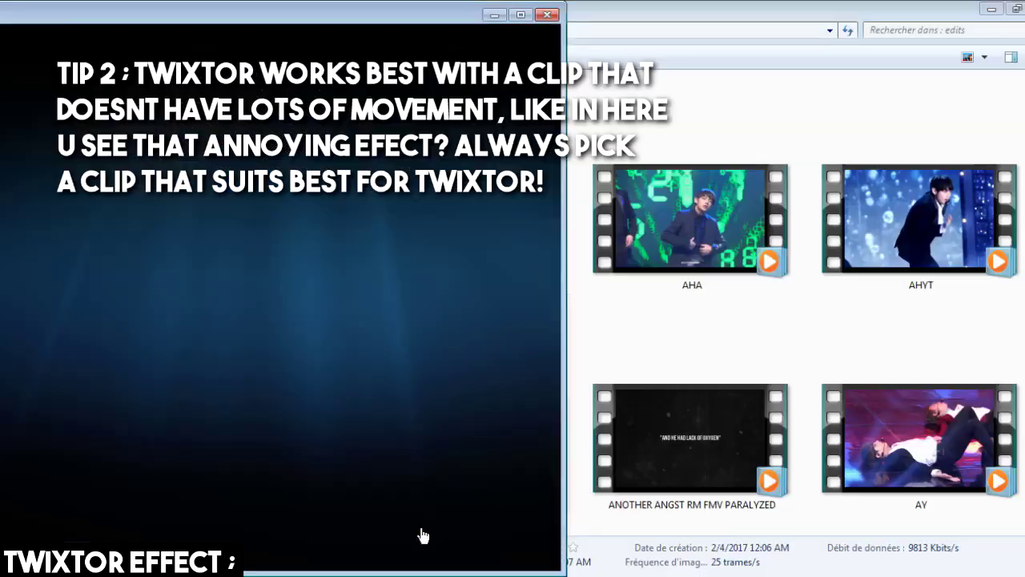
# - Play a finished edit in the media player to inspect how the Twixtor effect handles heavy movement
pyautogui.click(419, 479)
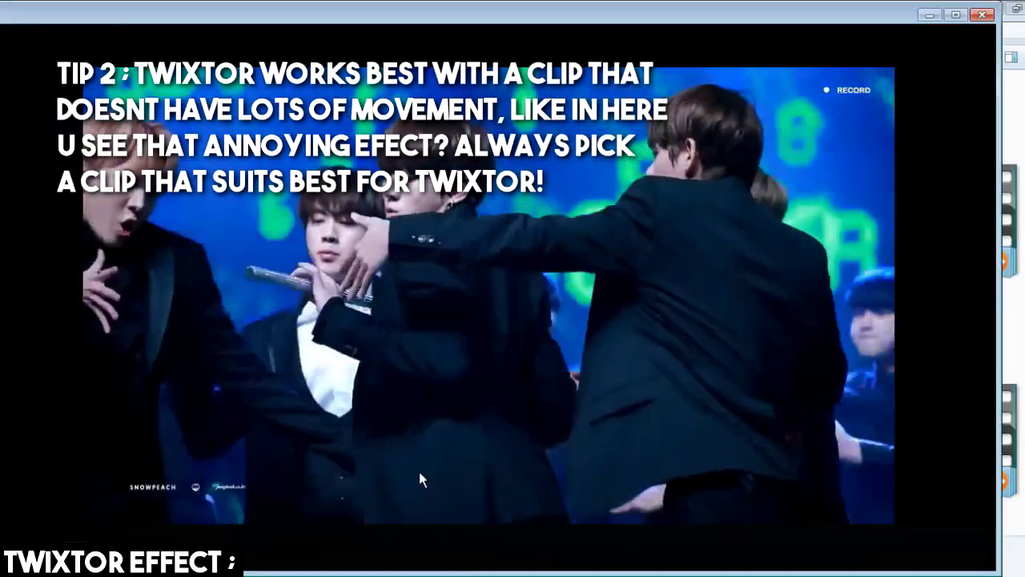
pyautogui.rightClick(485, 553)
pyautogui.click(503, 514)
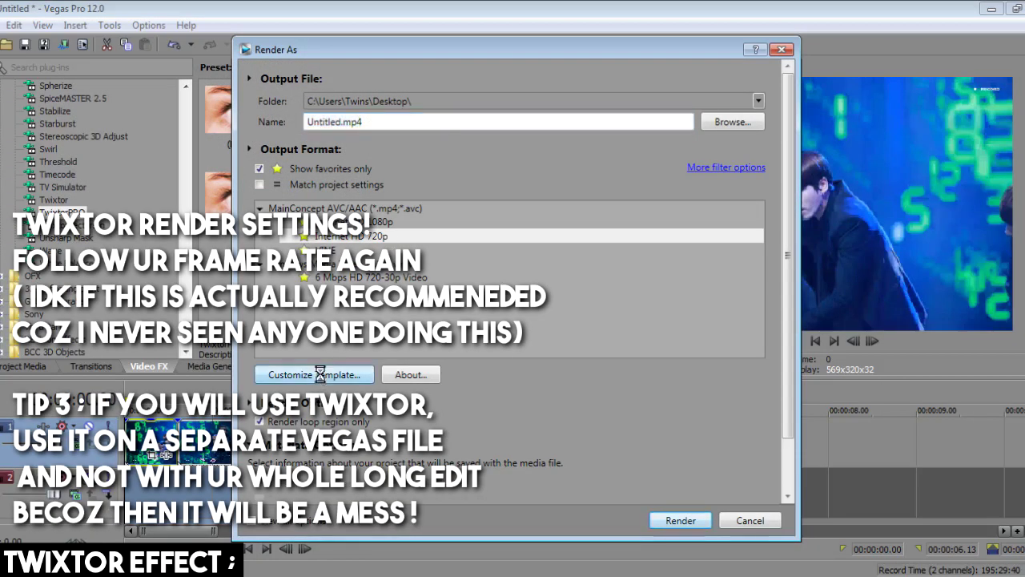
# - Customize the Internet HD 720p render template to 25.000 (PAL) frame rate and name the output file TWIX EFFECT FOR MY SUBBIES
pyautogui.click(314, 435)
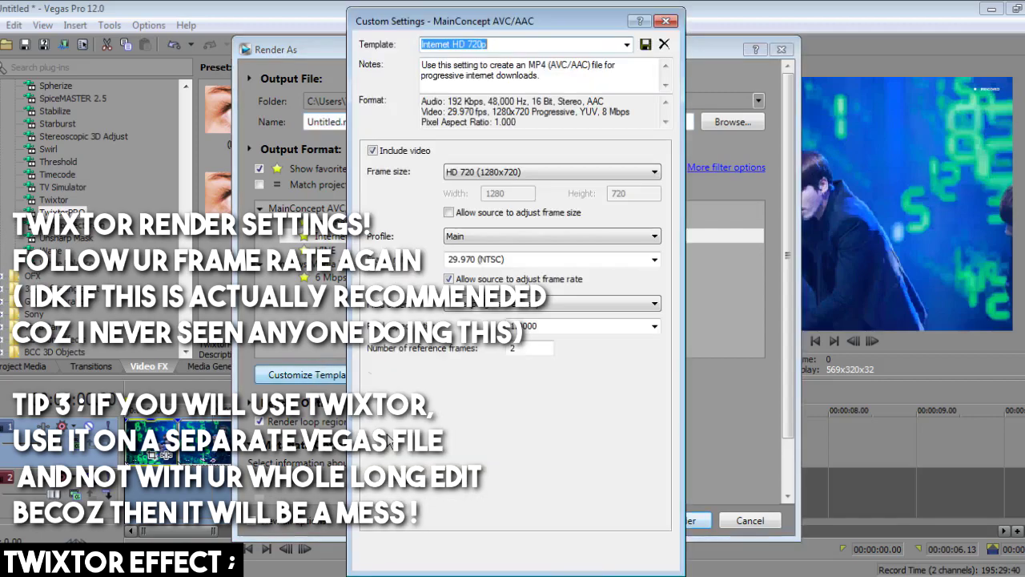
pyautogui.click(623, 259)
pyautogui.click(595, 333)
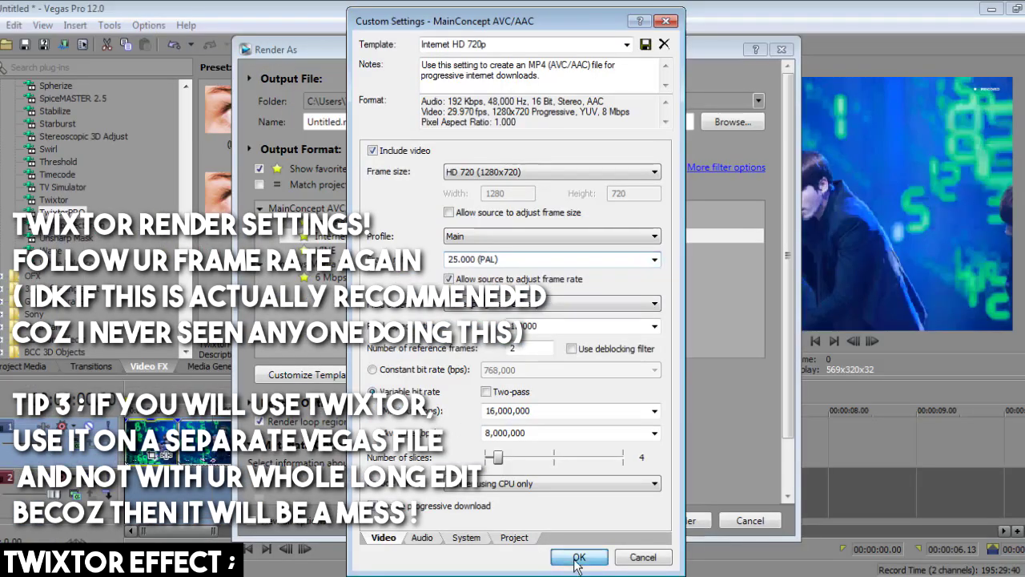
pyautogui.click(578, 558)
pyautogui.doubleClick(308, 120)
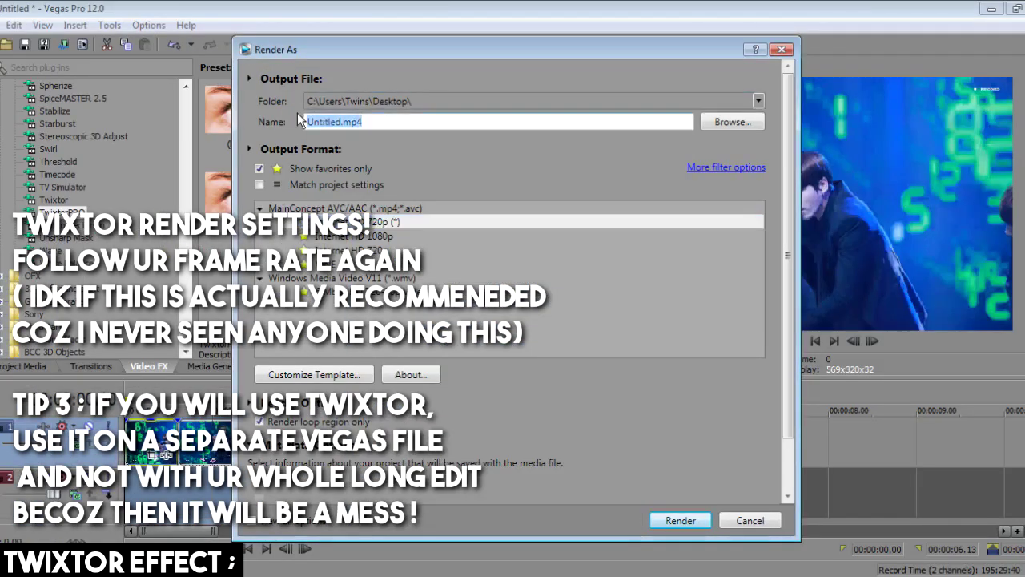
pyautogui.write('TWIX EFF')
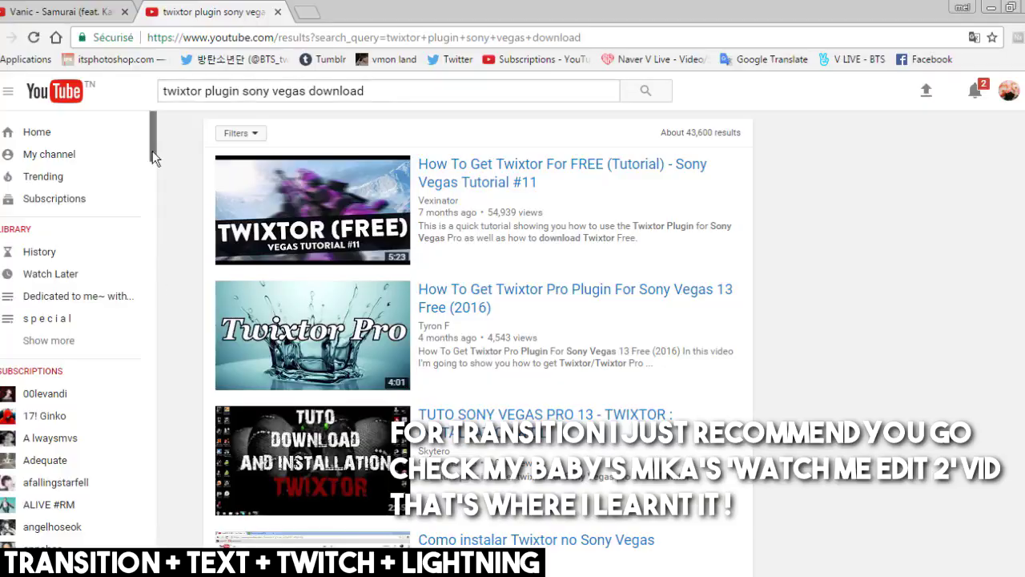
# - Find the bluelukexo channel among the YouTube subscriptions and open the editing video from its uploads
pyautogui.scroll(-5, 45, 443)
pyautogui.click(46, 468)
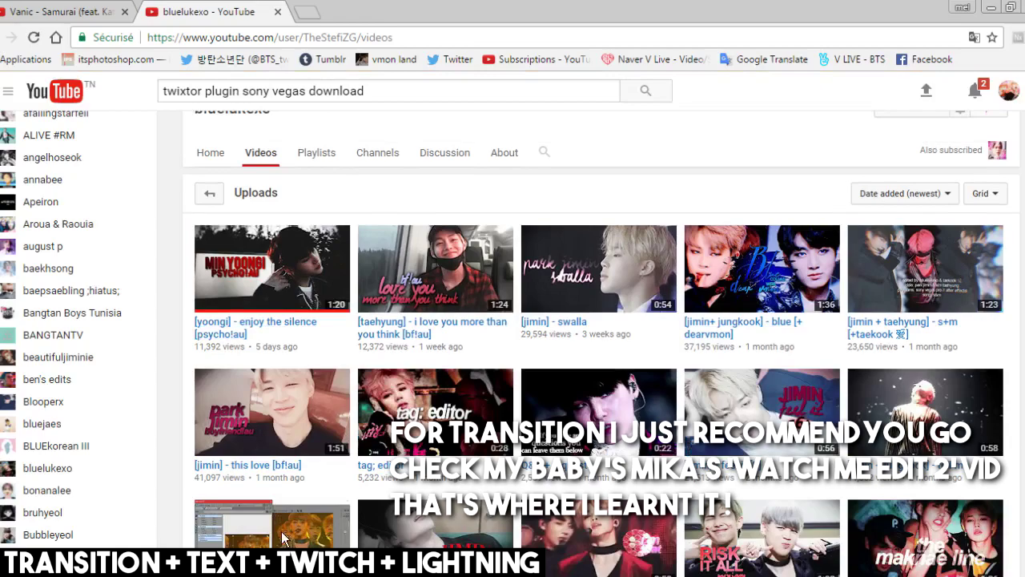
pyautogui.click(282, 538)
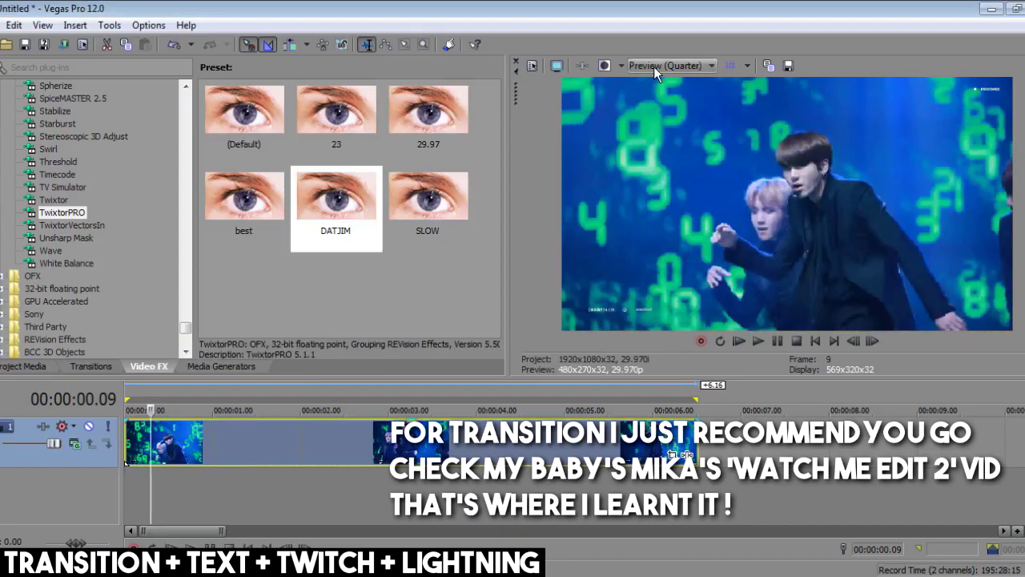
# - Set the Vegas Pro video preview quality to Best (Auto)
pyautogui.click(654, 66)
pyautogui.moveTo(662, 132)
pyautogui.click(623, 118)
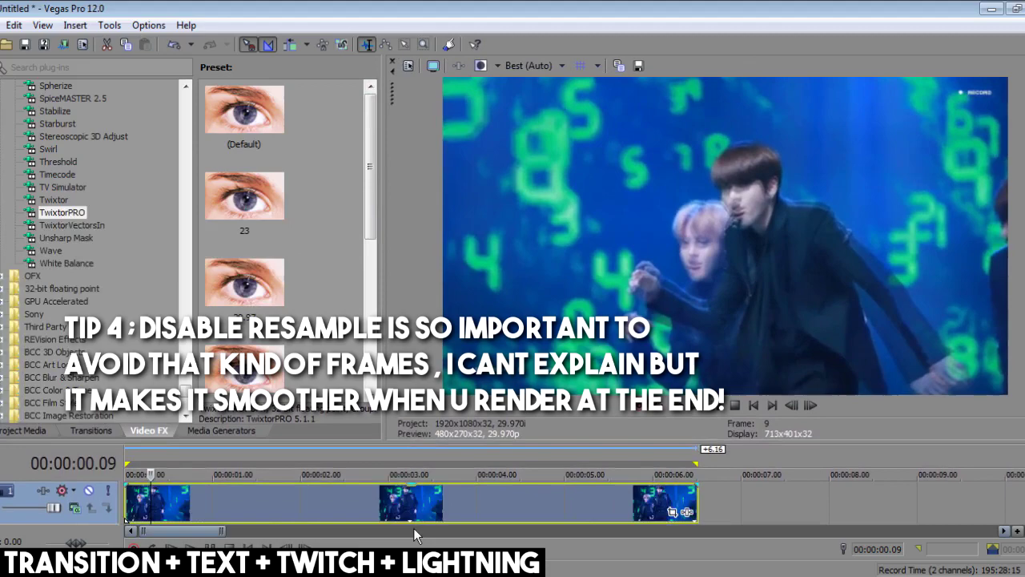
# - Disable resampling for the rendered TWIX EFFECT FOR MY SUBBIES clip in its event properties
pyautogui.rightClick(126, 549)
pyautogui.click(432, 567)
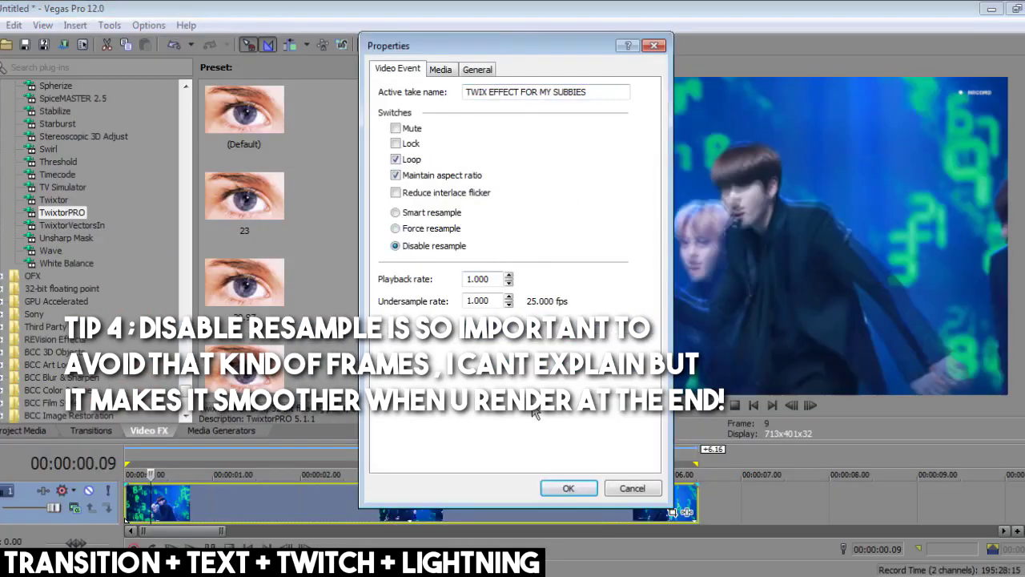
pyautogui.click(553, 487)
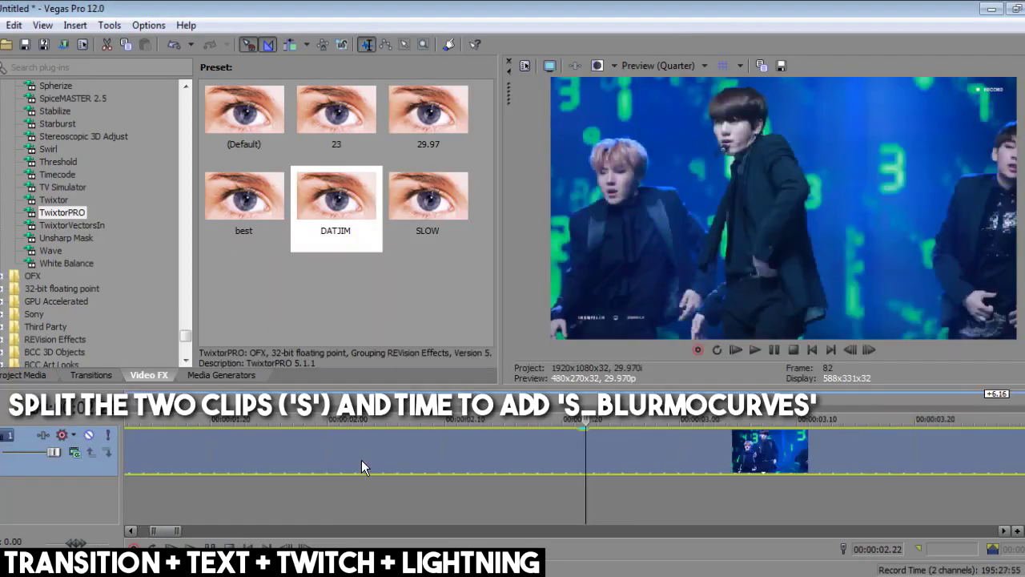
# - Browse the AE 2017 folder for the Sapphire plug-in installers, close it, and return to Vegas Pro
pyautogui.click(38, 271)
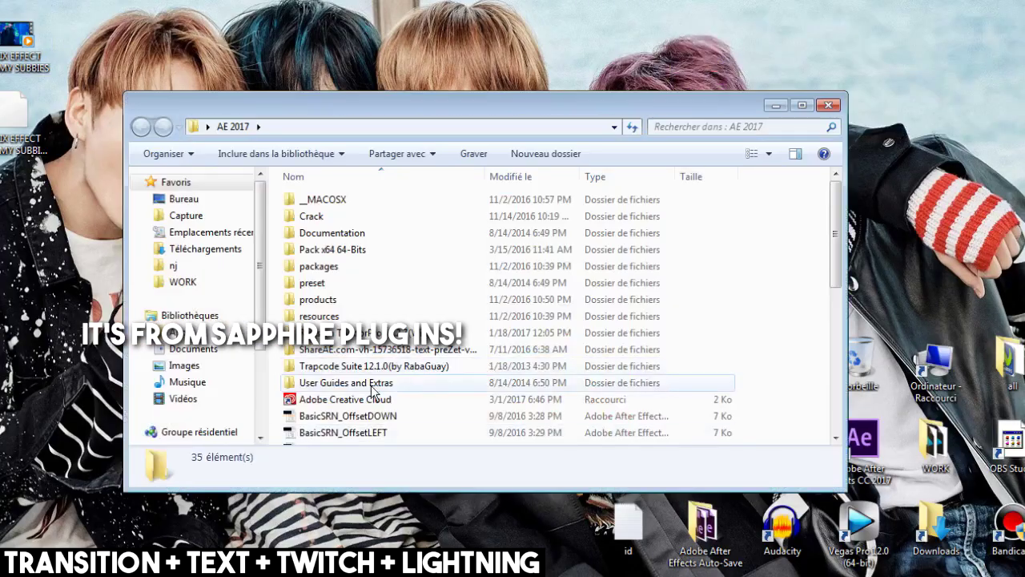
pyautogui.scroll(-6, 372, 390)
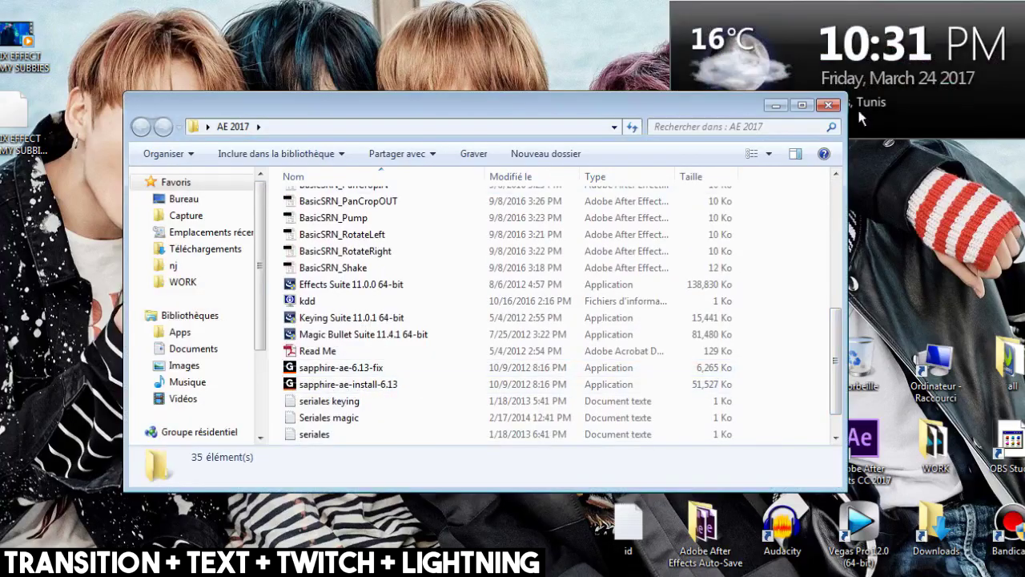
pyautogui.click(828, 105)
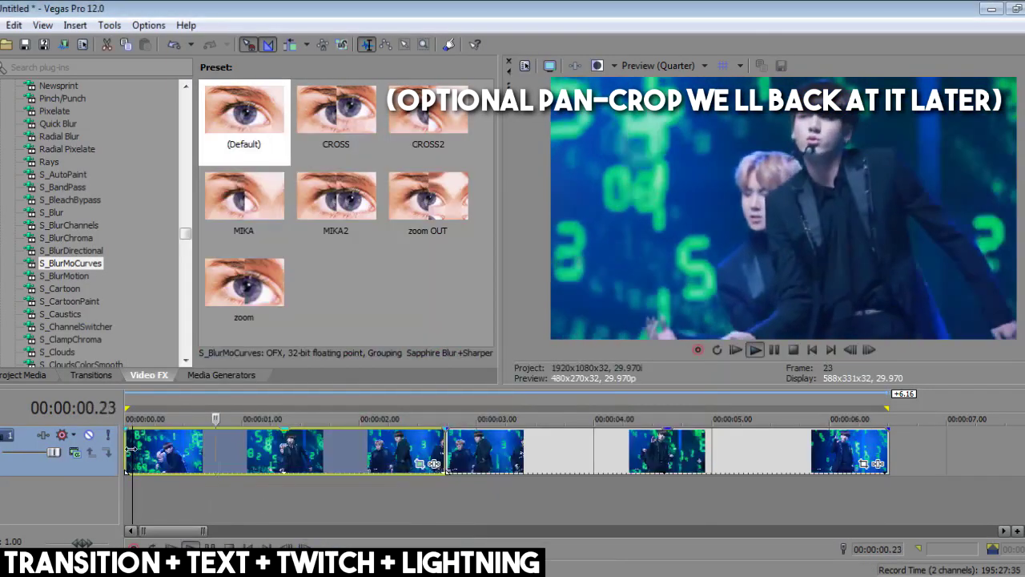
# - Apply the S_BlurMoCurves zoom preset to the first clip and enable animation of Z Dist with a value of 1
pyautogui.moveTo(244, 296); pyautogui.dragTo(342, 345)
pyautogui.moveTo(427, 444); pyautogui.dragTo(427, 443)
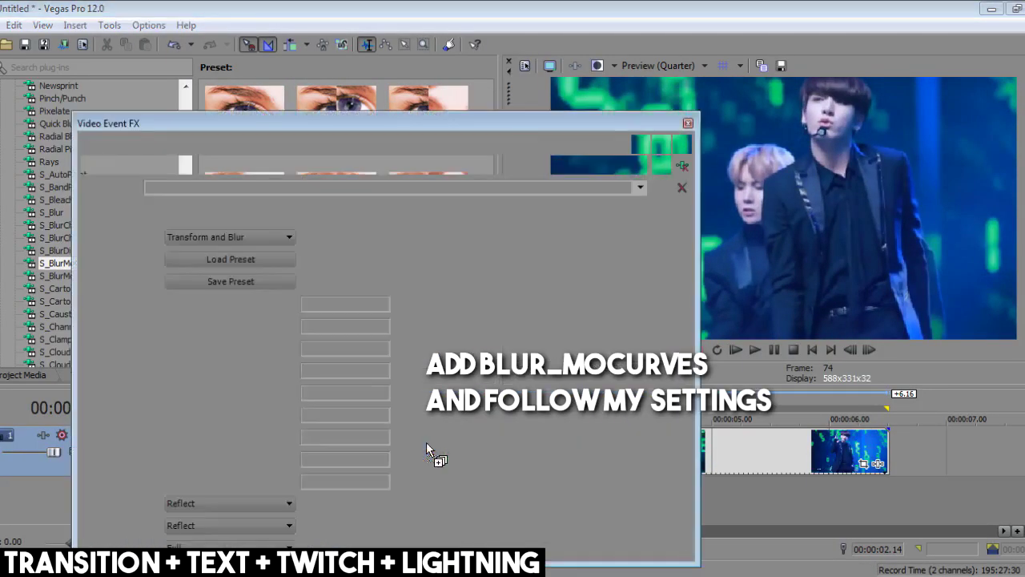
pyautogui.moveTo(334, 326); pyautogui.dragTo(298, 329)
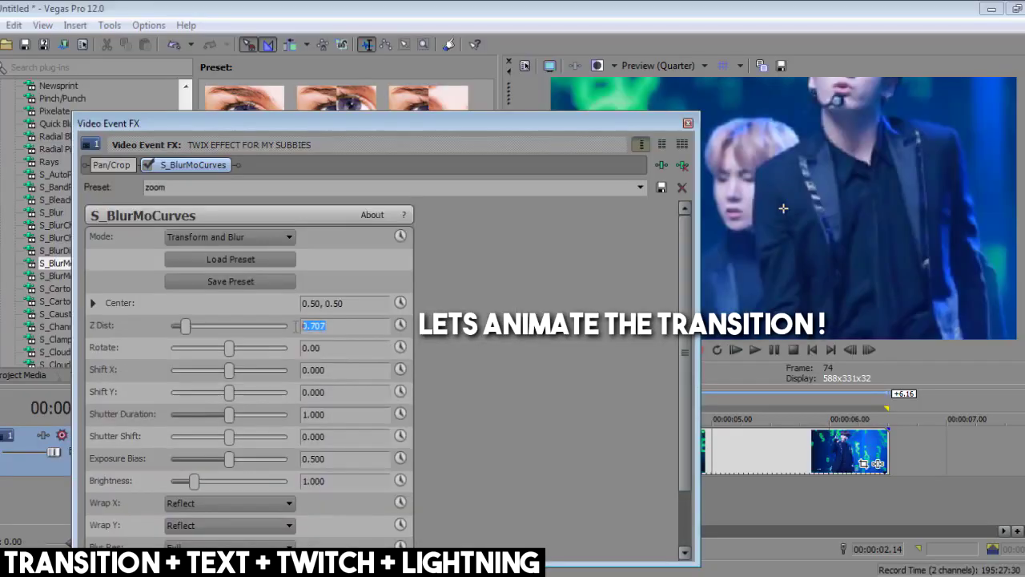
pyautogui.click(401, 326)
pyautogui.write('1')
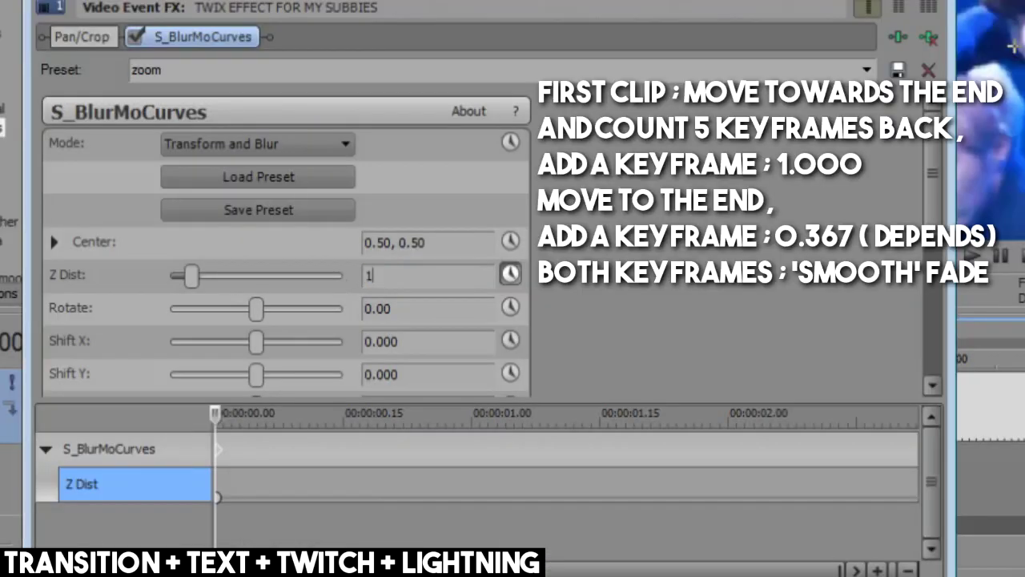
pyautogui.press('Return')
# - Add a Z Dist keyframe at 00:00:02.18, a few frames before the end of the first clip
pyautogui.moveTo(886, 445); pyautogui.dragTo(918, 446)
pyautogui.scroll(5, 917, 446)
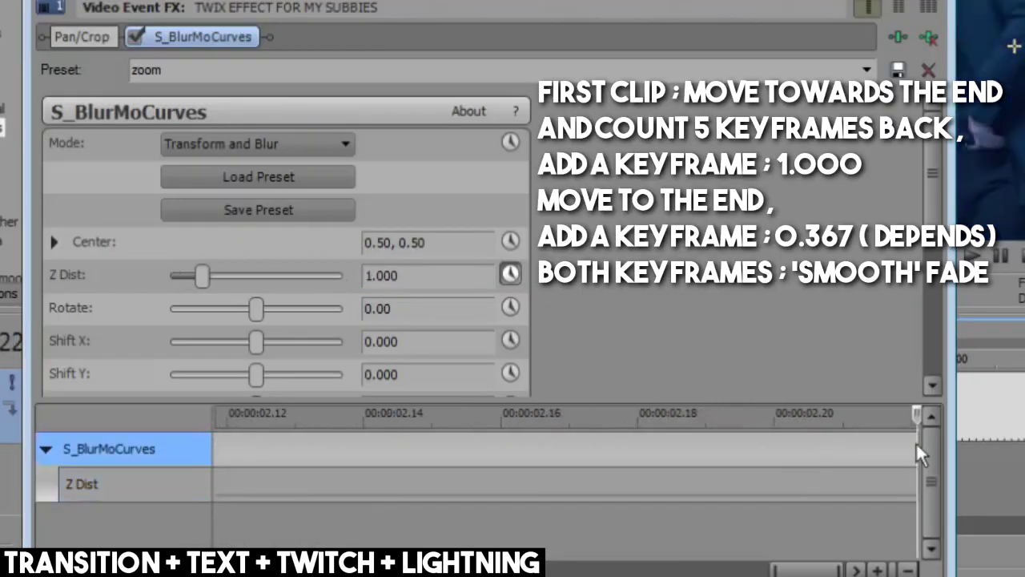
pyautogui.press('Left')
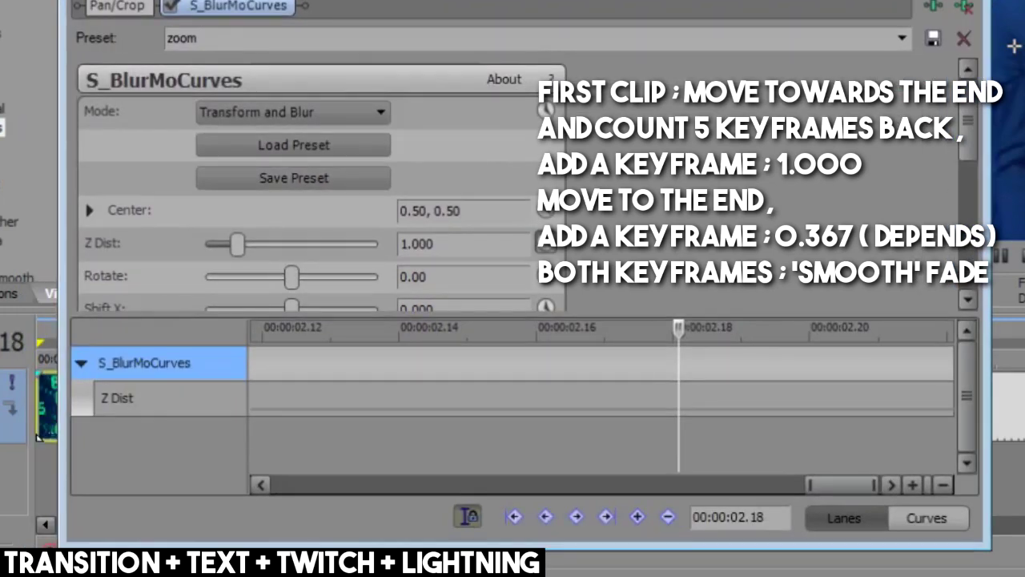
pyautogui.click(638, 517)
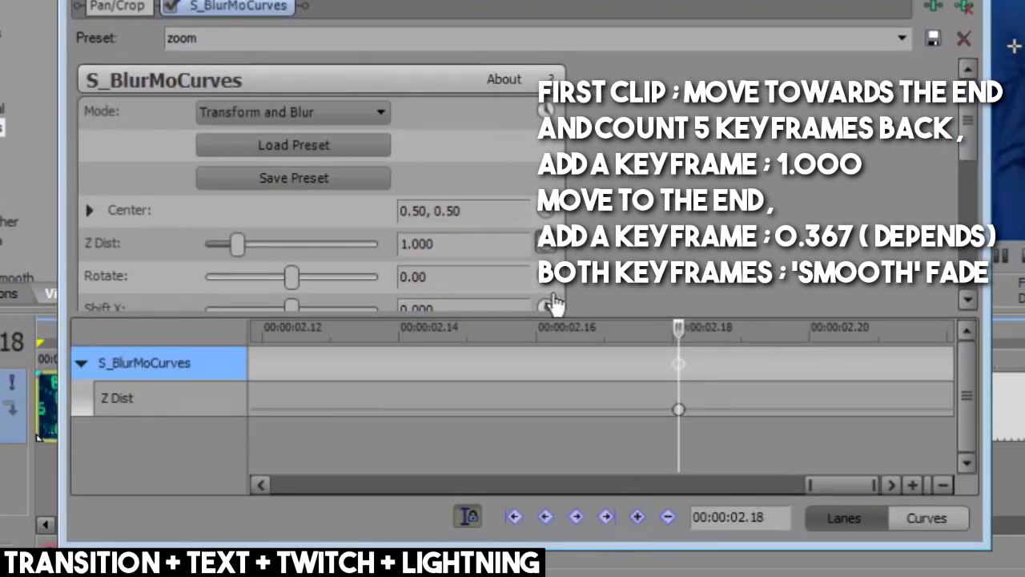
pyautogui.scroll(3, 681, 360)
pyautogui.click(601, 409)
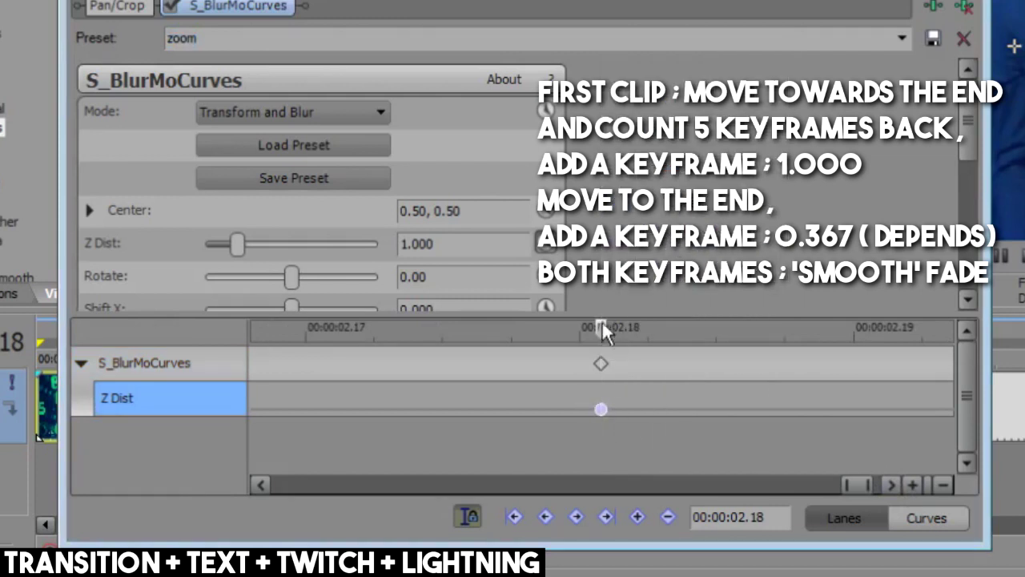
pyautogui.click(600, 363)
pyautogui.press('Right')
pyautogui.scroll(-4, 601, 363)
pyautogui.press('Right')
pyautogui.press('Right')
pyautogui.press('Left')
pyautogui.press('Left')
pyautogui.press('Left')
pyautogui.press('Left')
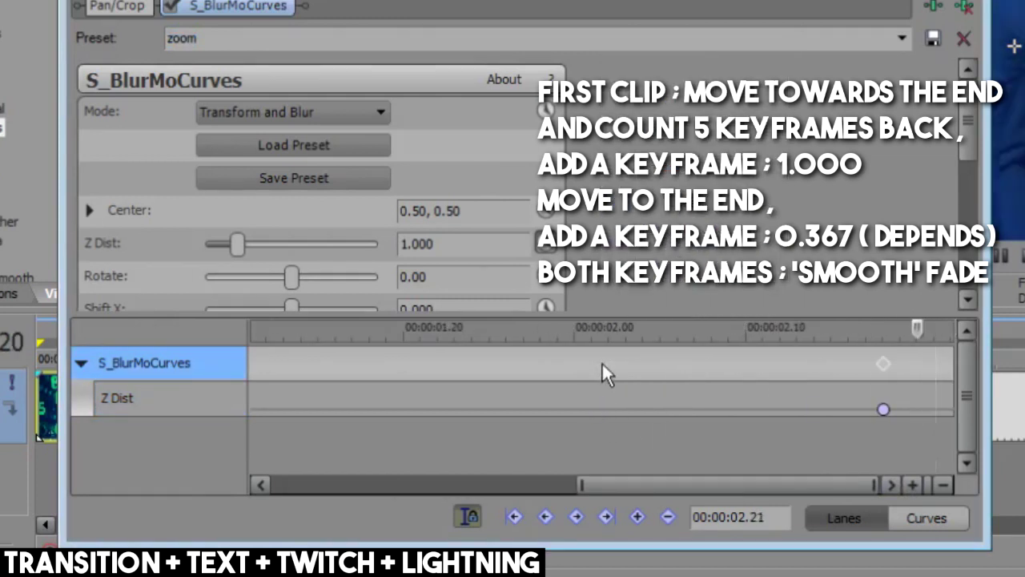
# - Set Z Dist to 0.367 at the first clip's last frame, give the keyframe a smooth fade, and close the effect settings
pyautogui.moveTo(881, 327); pyautogui.dragTo(954, 328)
pyautogui.click(903, 38)
pyautogui.click(843, 153)
pyautogui.moveTo(435, 244); pyautogui.dragTo(412, 245)
pyautogui.write('367')
pyautogui.press('Return')
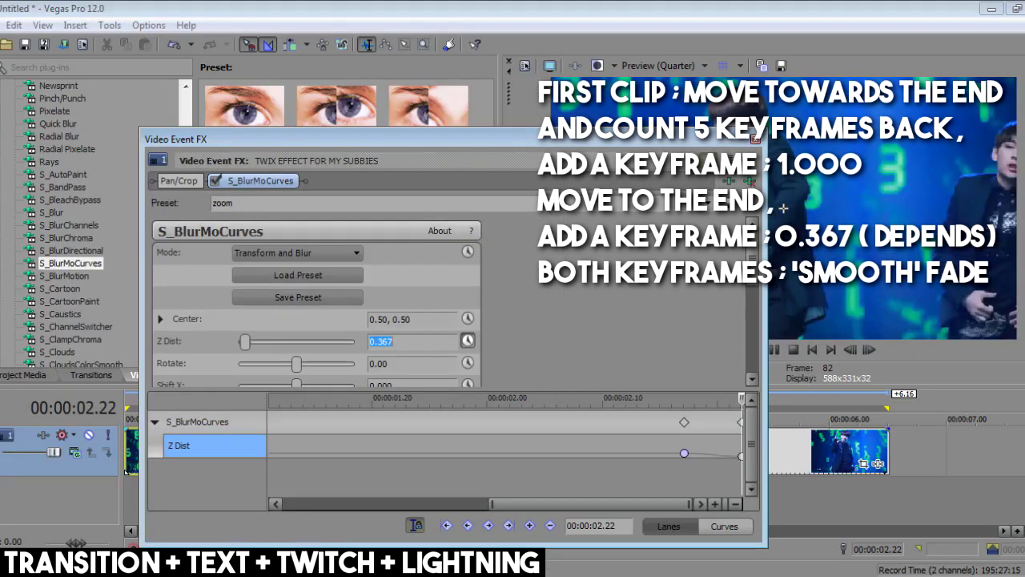
pyautogui.rightClick(740, 455)
pyautogui.click(775, 338)
pyautogui.click(756, 141)
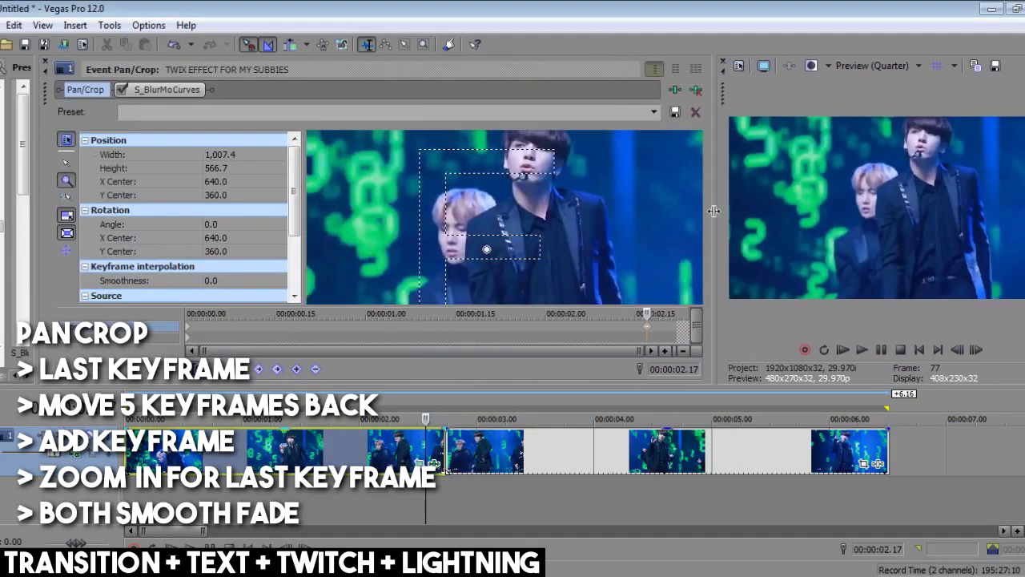
# - Zoom in the first clip's Pan/Crop frame at its end, 00:00:02.22, five frames after the keyframe at 00:00:02.17
pyautogui.moveTo(714, 211); pyautogui.dragTo(722, 213)
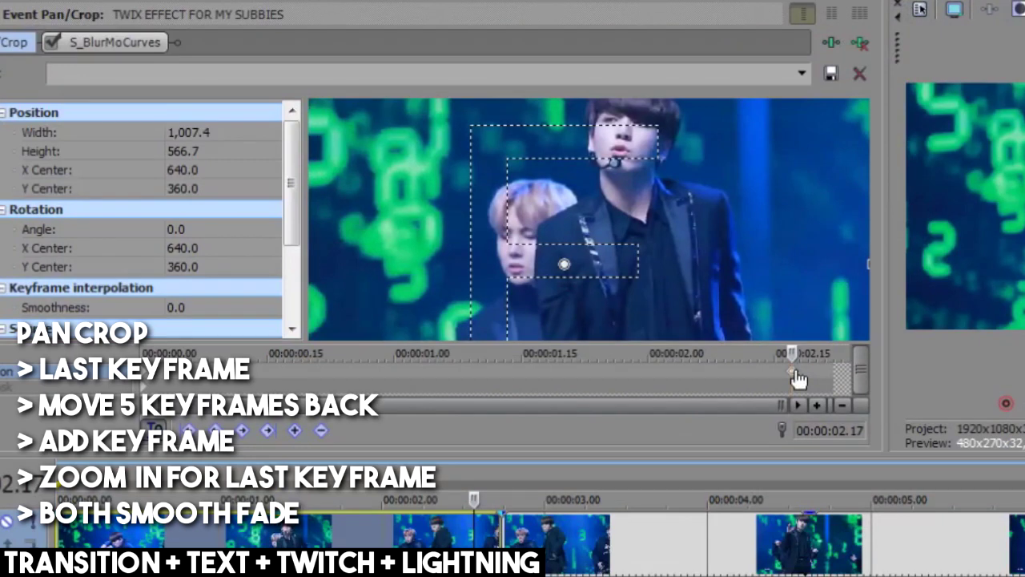
pyautogui.press('Right')
pyautogui.press('Right')
pyautogui.press('Right')
pyautogui.press('Right')
pyautogui.press('Right')
pyautogui.scroll(-5, 630, 215)
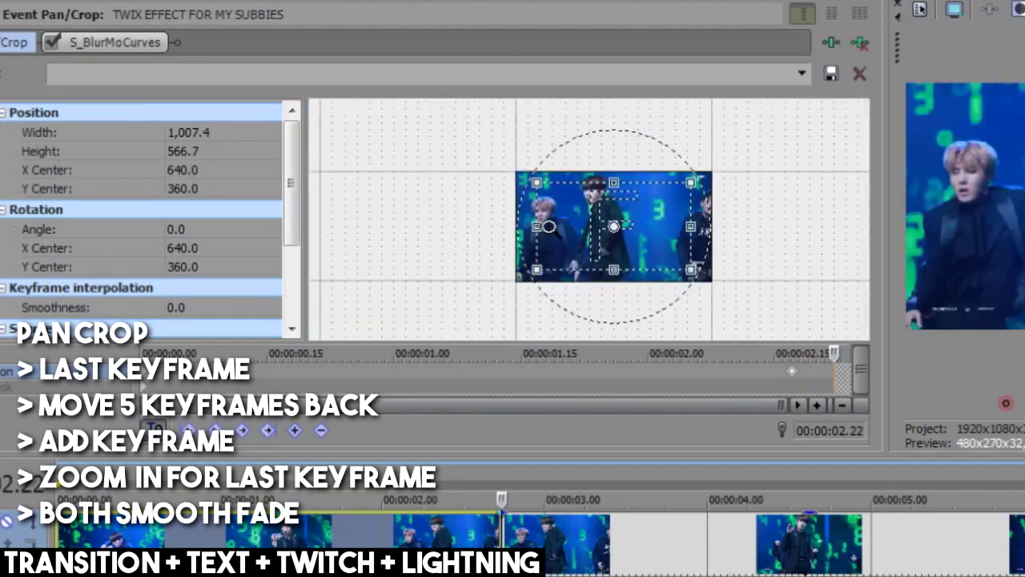
pyautogui.scroll(3, 601, 226)
pyautogui.moveTo(498, 136); pyautogui.dragTo(503, 145)
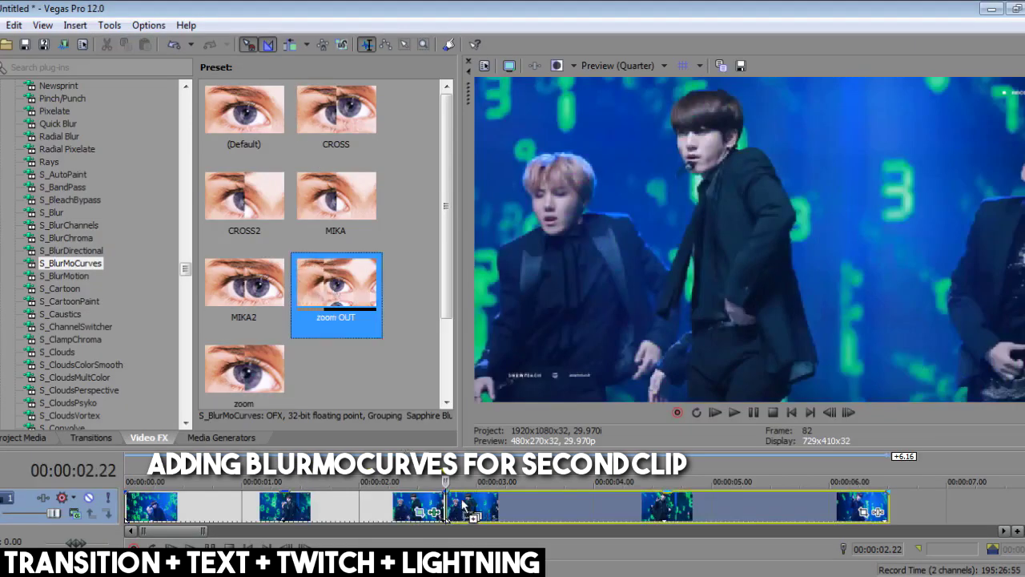
# - Apply the S_BlurMoCurves zoom OUT preset to the second clip and review its effect settings
pyautogui.moveTo(463, 505); pyautogui.dragTo(462, 505)
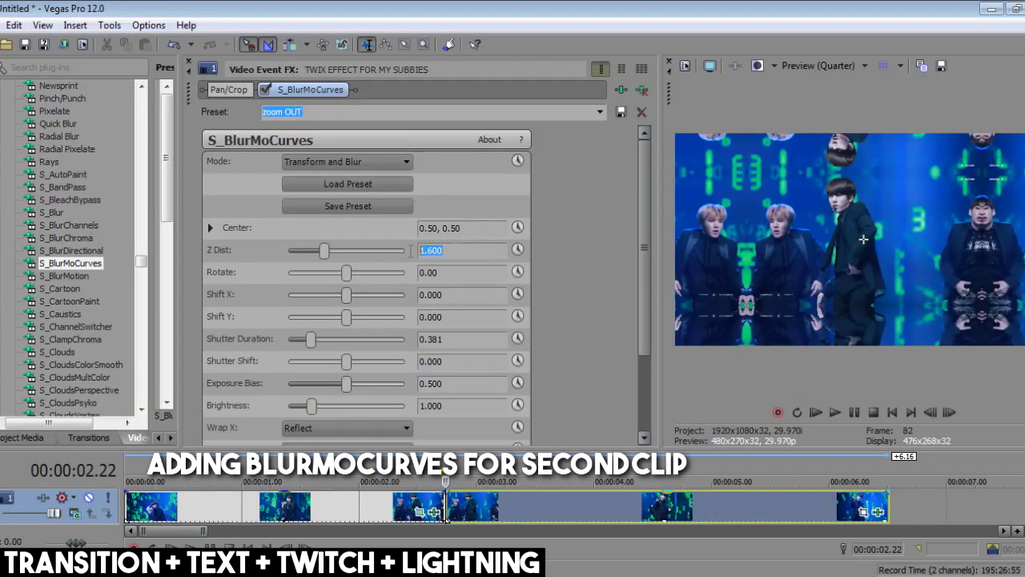
pyautogui.click(434, 512)
pyautogui.moveTo(647, 169); pyautogui.dragTo(646, 206)
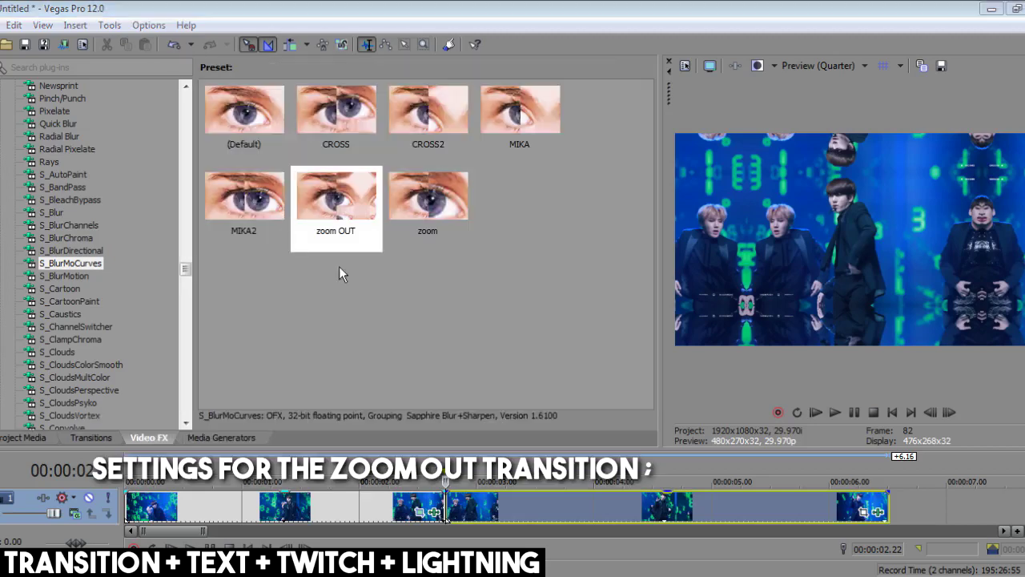
pyautogui.moveTo(339, 266); pyautogui.dragTo(881, 513)
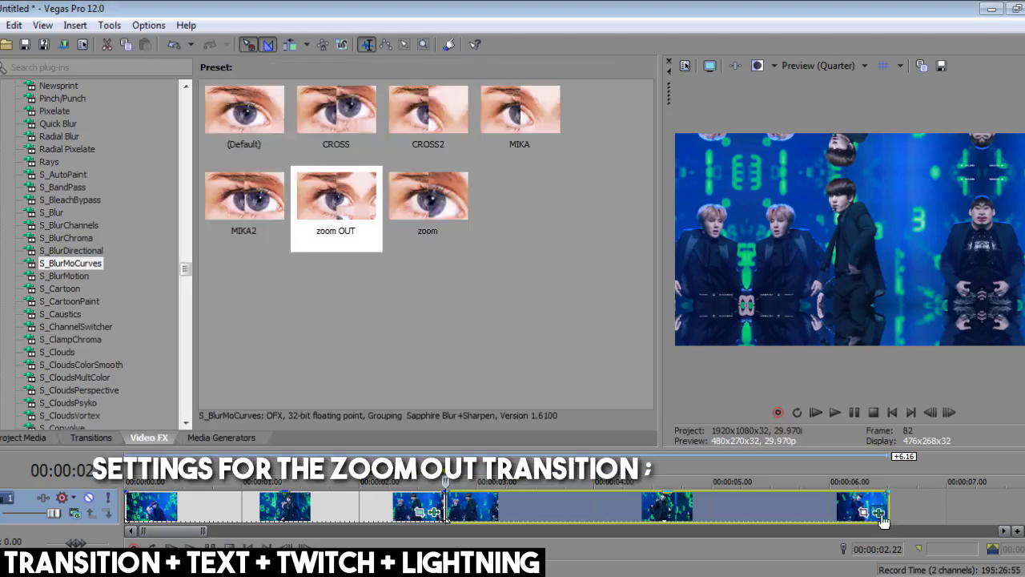
pyautogui.moveTo(642, 328); pyautogui.dragTo(643, 377)
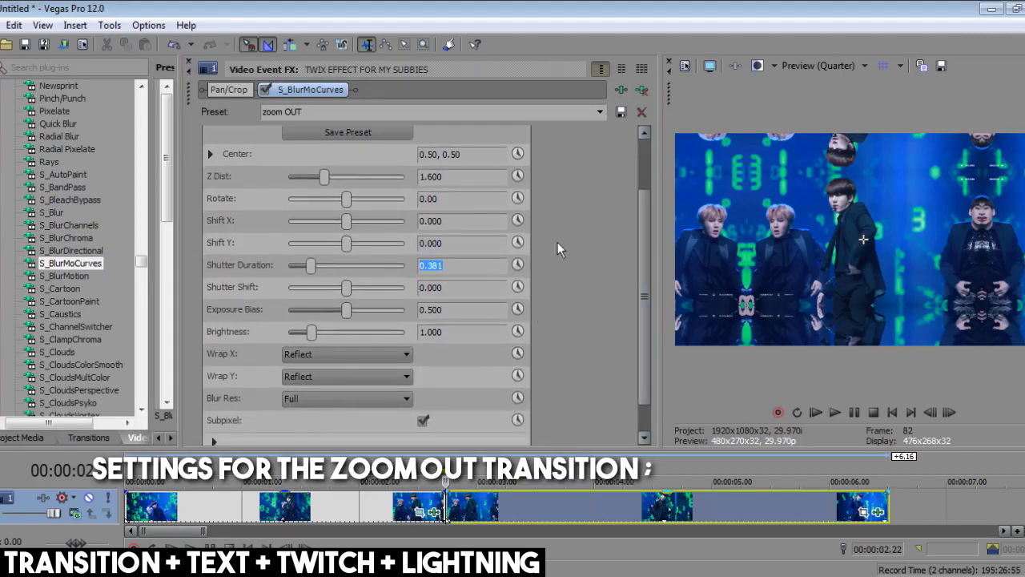
# - Enable Z Dist animation on the second clip and add a keyframe at 00:00:00.04
pyautogui.click(517, 176)
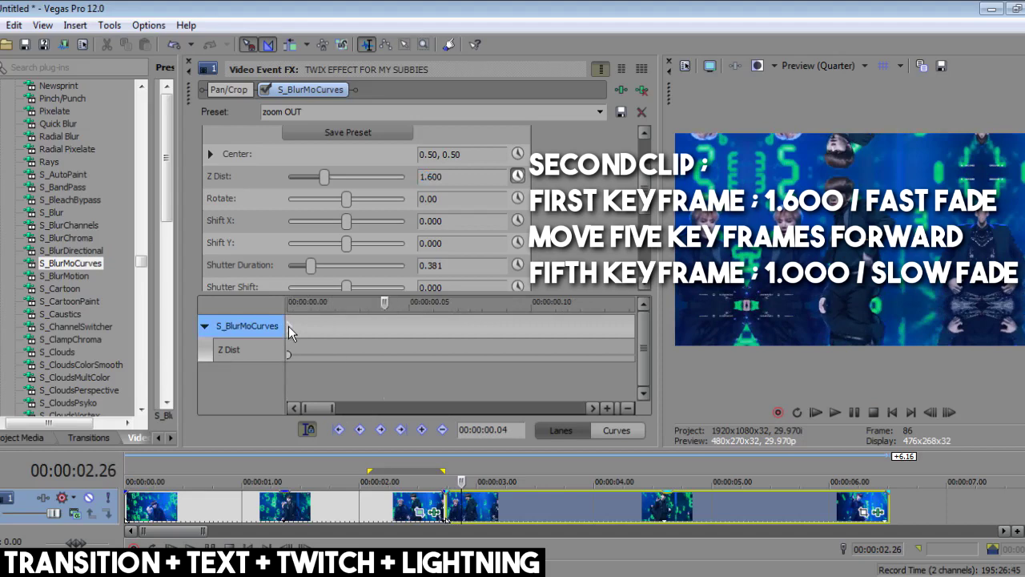
pyautogui.click(422, 430)
pyautogui.scroll(-3, 321, 345)
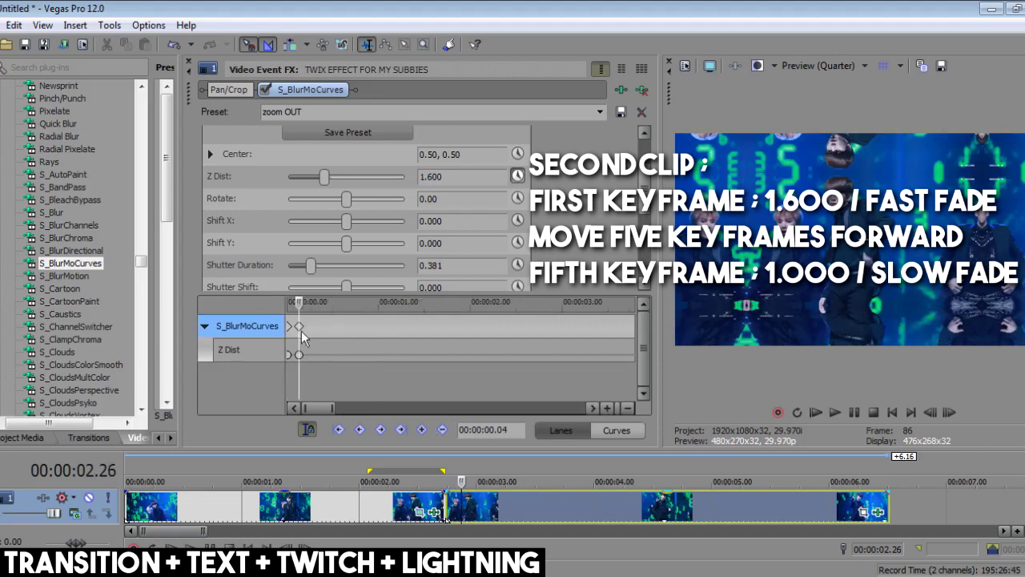
# - Set the second clip's Z Dist keyframe at 00:00:00.04 to a slow fade and its first keyframe to a fast fade
pyautogui.rightClick(300, 355)
pyautogui.click(348, 267)
pyautogui.scroll(4, 461, 353)
pyautogui.click(628, 408)
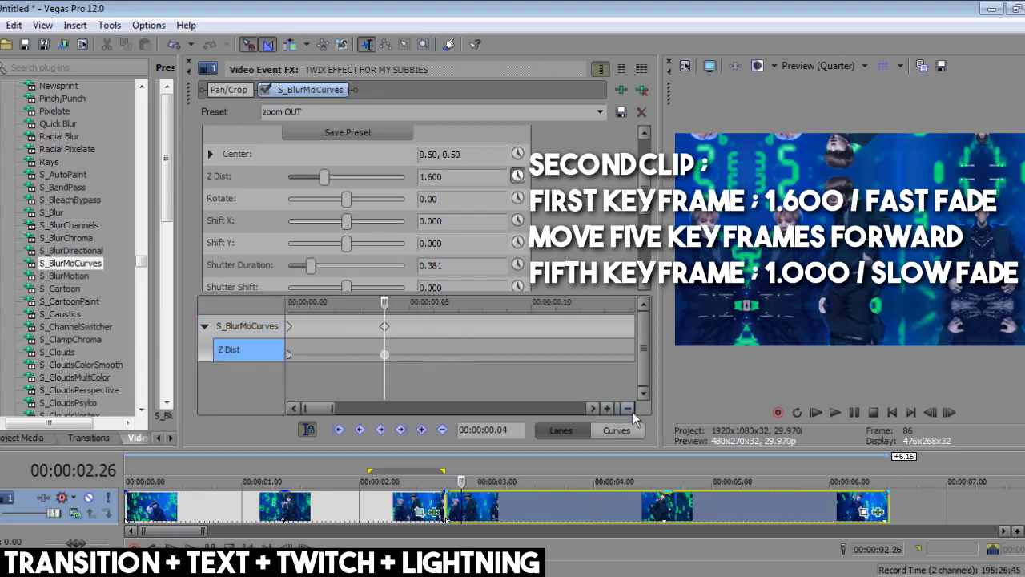
pyautogui.rightClick(288, 355)
pyautogui.click(335, 249)
# - Set Z Dist to 1.000 at the second clip's 00:00:00.04 keyframe and close the effect settings
pyautogui.rightClick(384, 355)
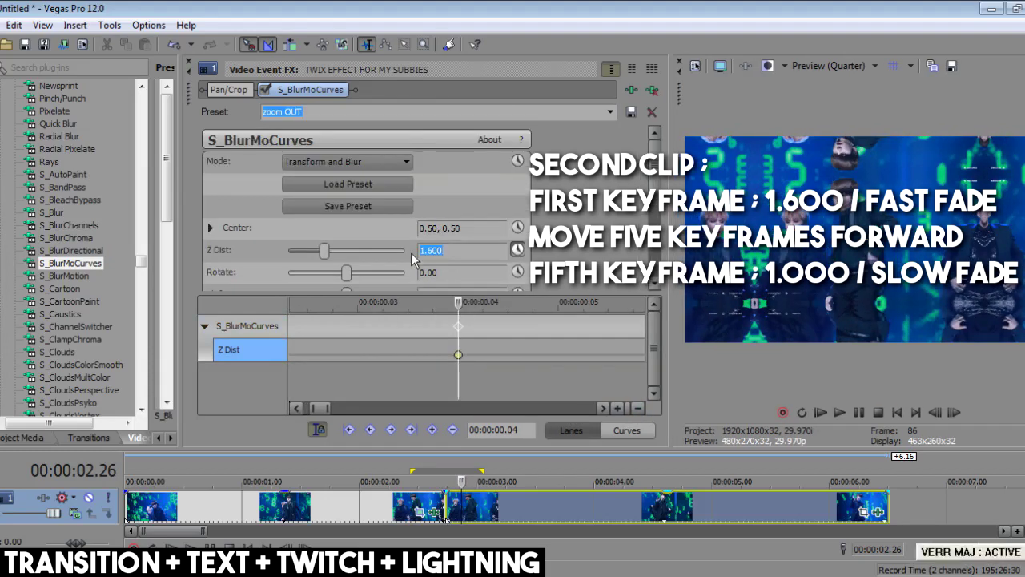
pyautogui.press('Return')
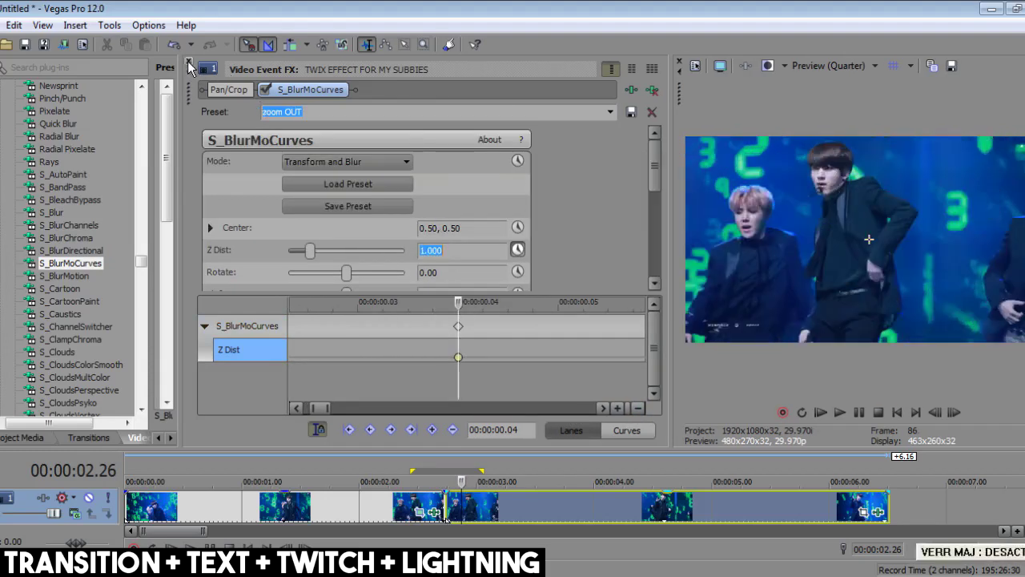
pyautogui.click(189, 62)
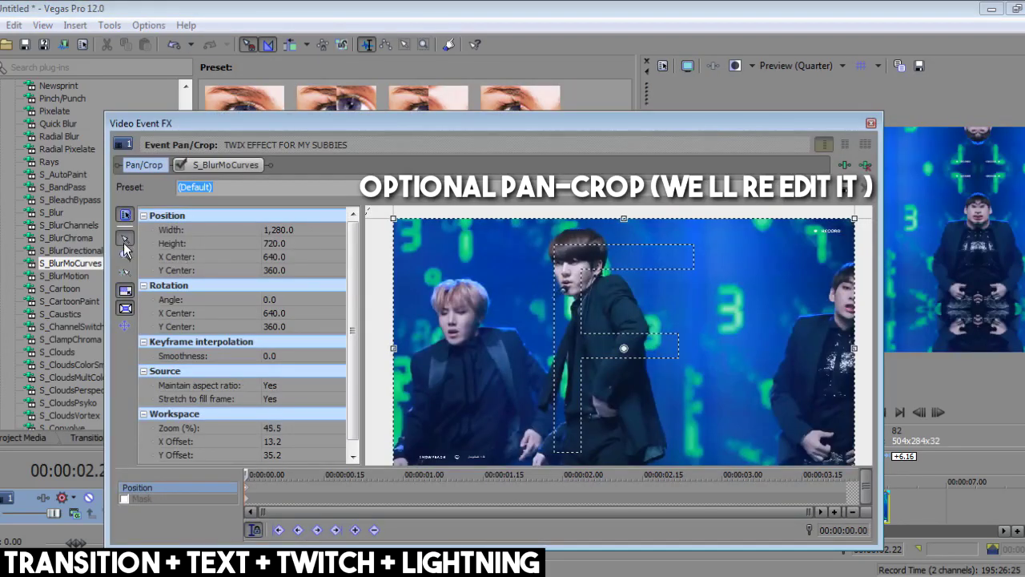
# - Shrink the second clip's Pan/Crop frame to about 1,061 by 597, centred at about 690.6, 346.8
pyautogui.moveTo(432, 219); pyautogui.dragTo(445, 240)
pyautogui.moveTo(512, 286); pyautogui.dragTo(531, 281)
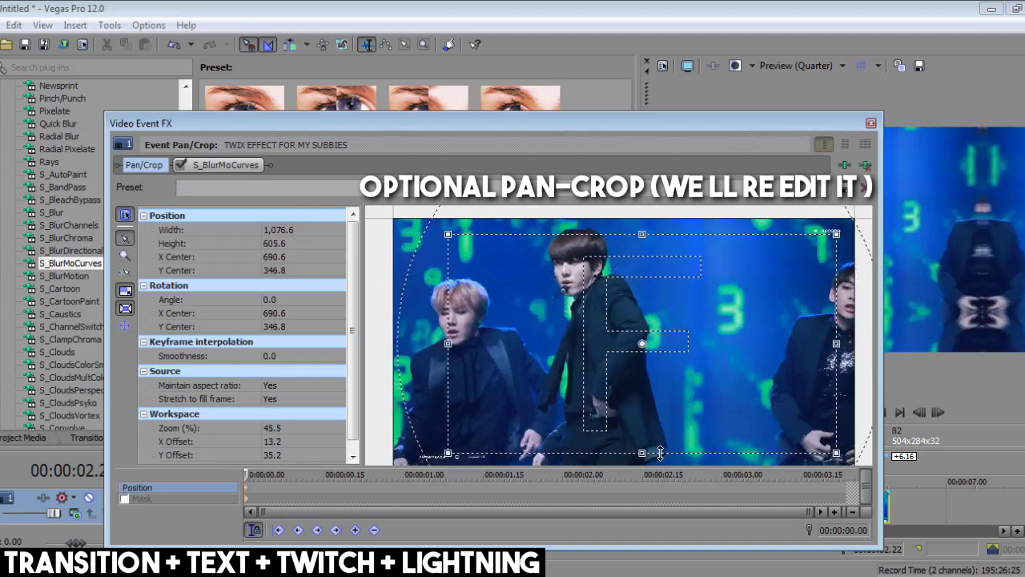
pyautogui.moveTo(660, 454); pyautogui.dragTo(660, 450)
# - Reduce the crop height to about 501 at the second clip's end, 00:00:03.23, and set the first keyframe's fade type
pyautogui.click(843, 476)
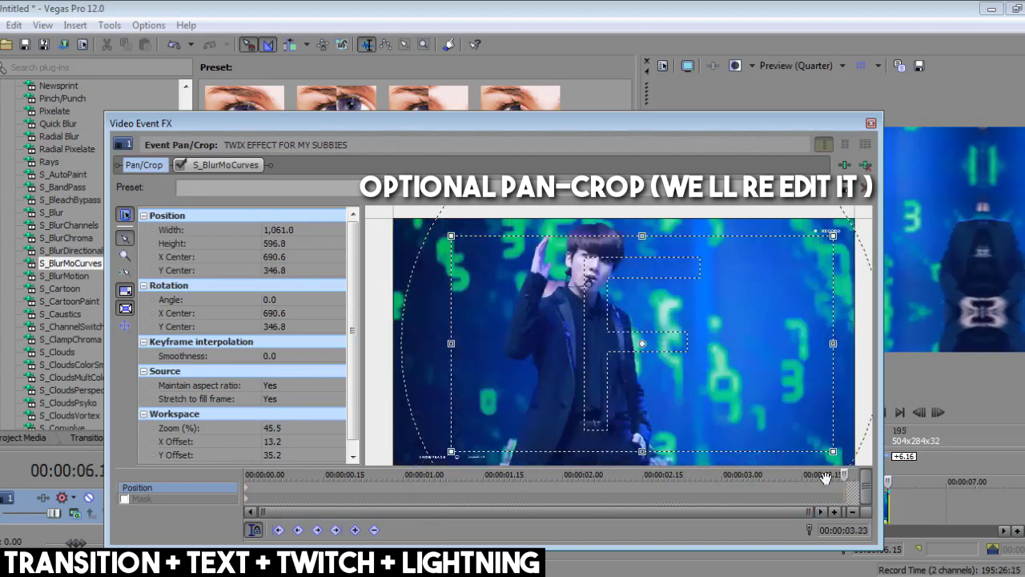
pyautogui.moveTo(789, 450); pyautogui.dragTo(788, 436)
pyautogui.rightClick(245, 489)
pyautogui.click(313, 412)
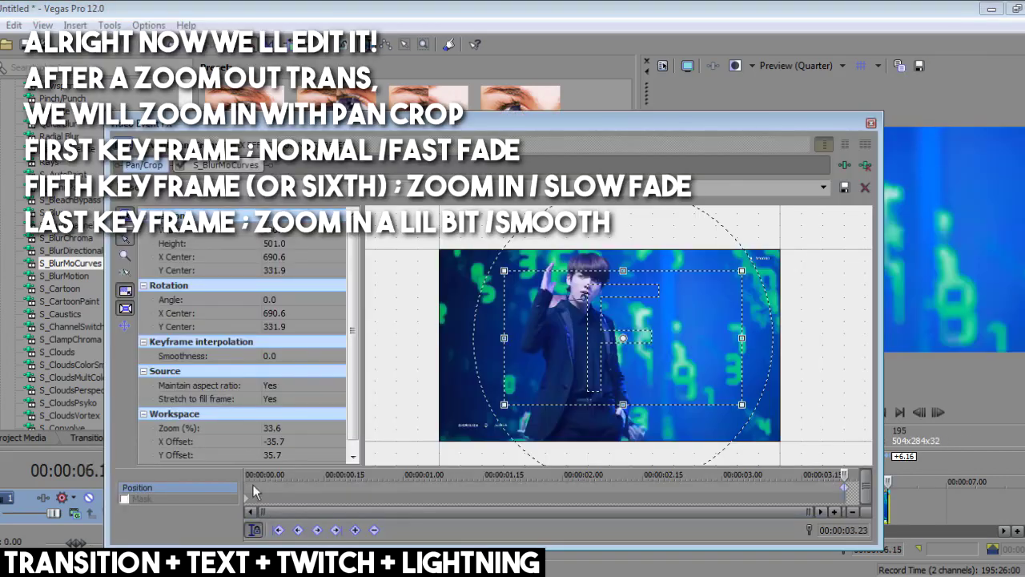
# - Enlarge the Pan/Crop frame at the second clip's first keyframe to a height of about 644
pyautogui.click(252, 484)
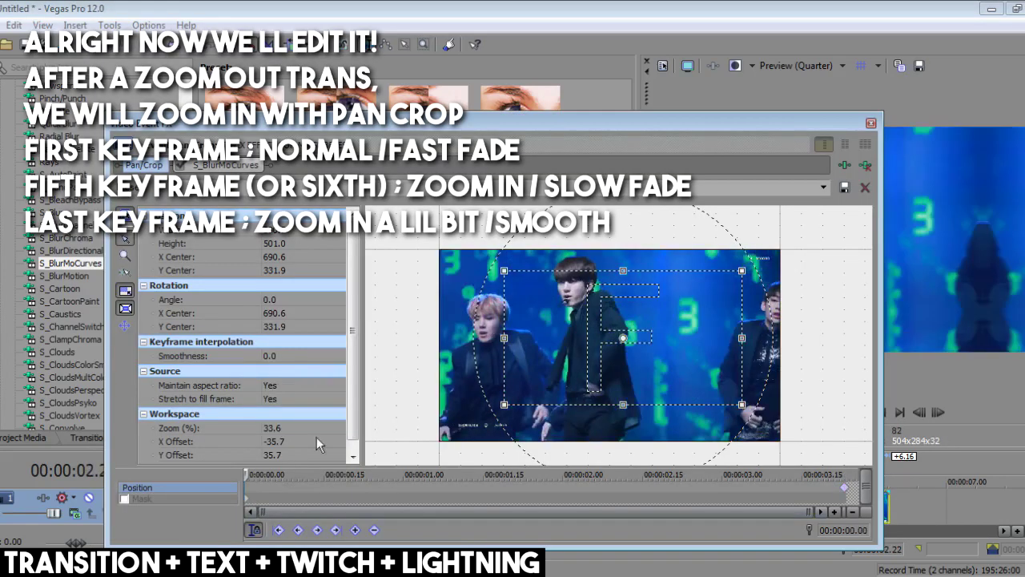
pyautogui.moveTo(529, 406); pyautogui.dragTo(521, 426)
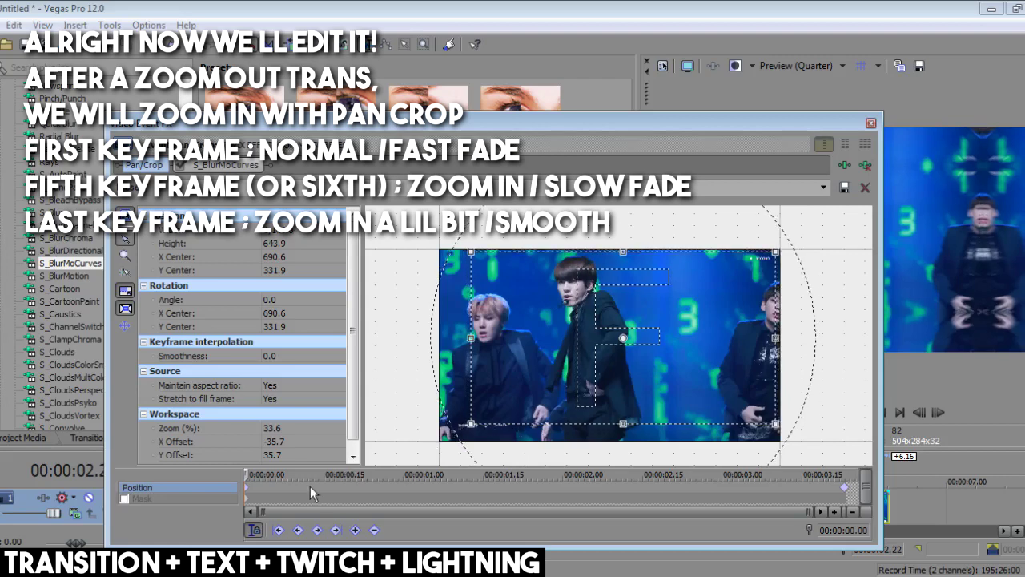
pyautogui.press('space')
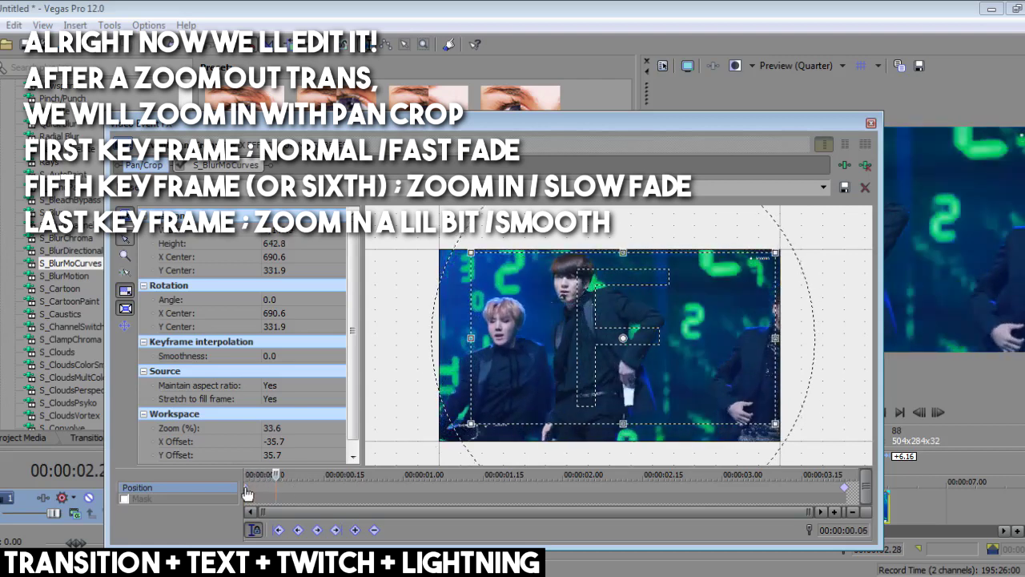
# - Give the second clip's Pan/Crop keyframe at 00:00:00.06 a slow fade and its first keyframe a fast fade
pyautogui.rightClick(276, 486)
pyautogui.click(290, 425)
pyautogui.rightClick(247, 488)
pyautogui.click(276, 409)
pyautogui.click(247, 487)
# - Zoom in slightly at the second clip's last Pan/Crop keyframe, close the crop window, and play the transition
pyautogui.click(846, 488)
pyautogui.moveTo(685, 402); pyautogui.dragTo(685, 399)
pyautogui.click(872, 122)
pyautogui.press('space')
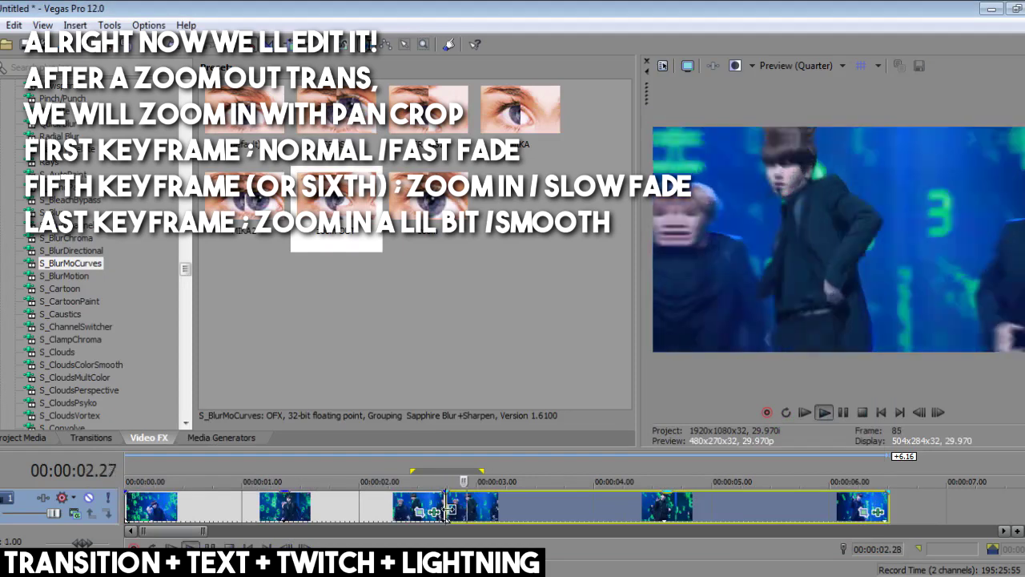
# - Readjust the crop frame at the second clip's last Pan/Crop keyframe, close the crop window, and play the result
pyautogui.press('space')
pyautogui.click(878, 510)
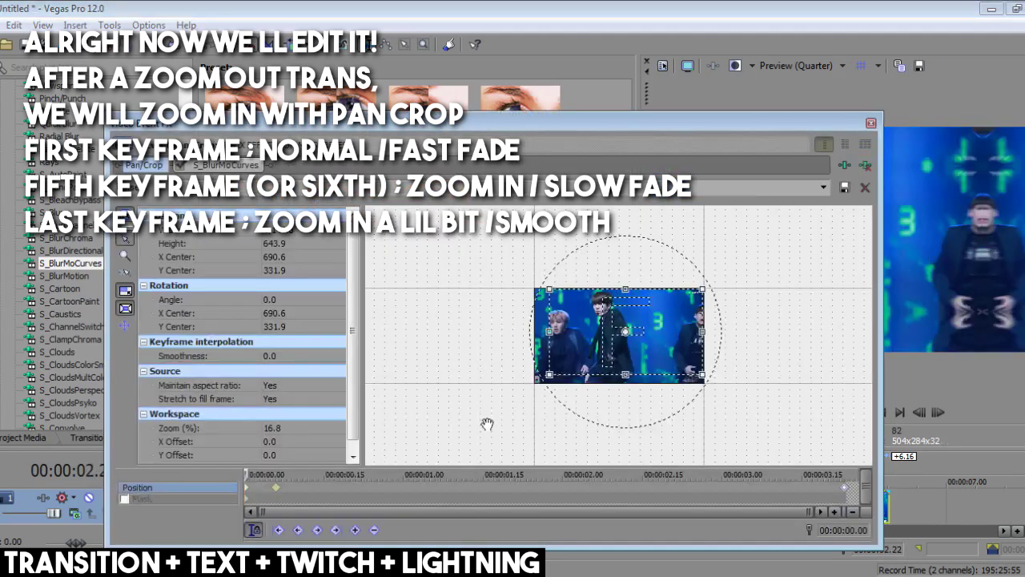
pyautogui.click(845, 487)
pyautogui.moveTo(621, 359); pyautogui.dragTo(621, 359)
pyautogui.click(870, 124)
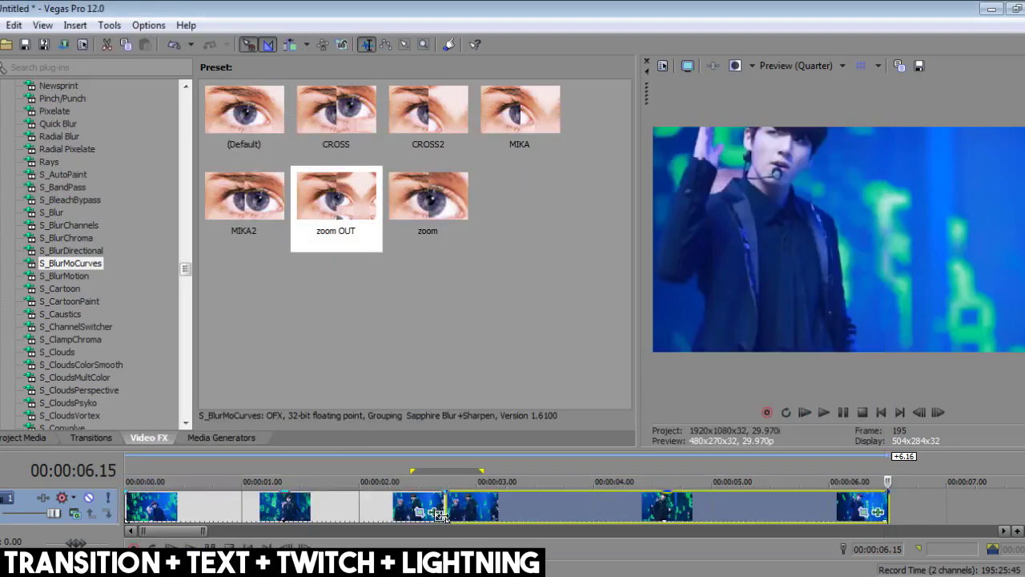
pyautogui.press('space')
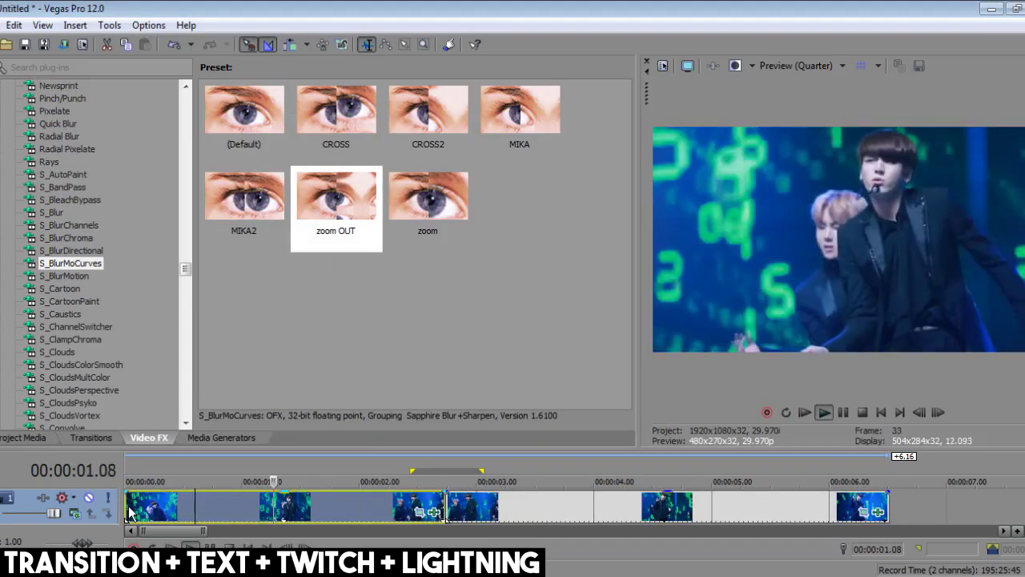
# - Zoom in the first clip's Pan/Crop frame at 00:00:00.18 to a height of about 471
pyautogui.press('space')
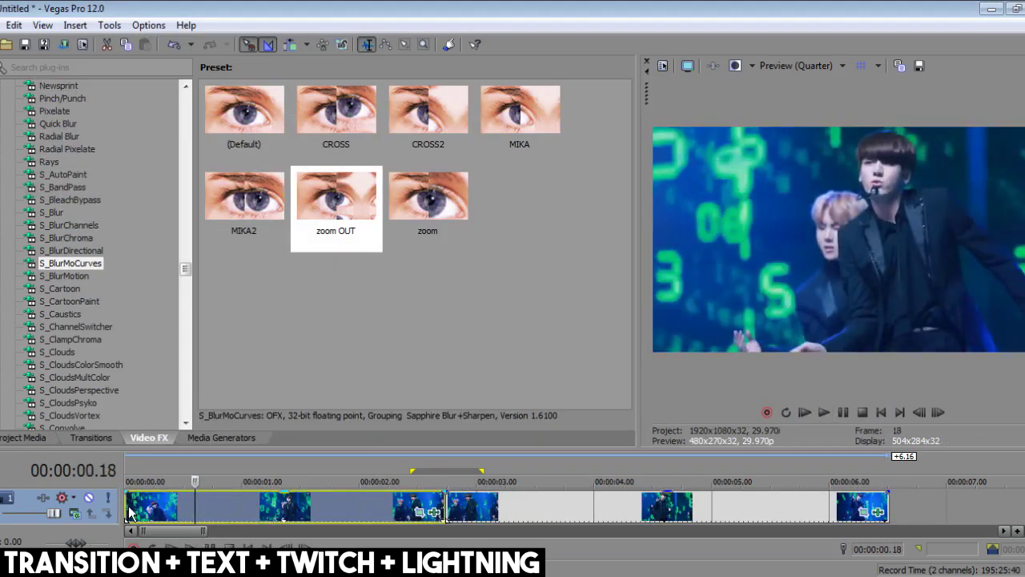
pyautogui.click(417, 512)
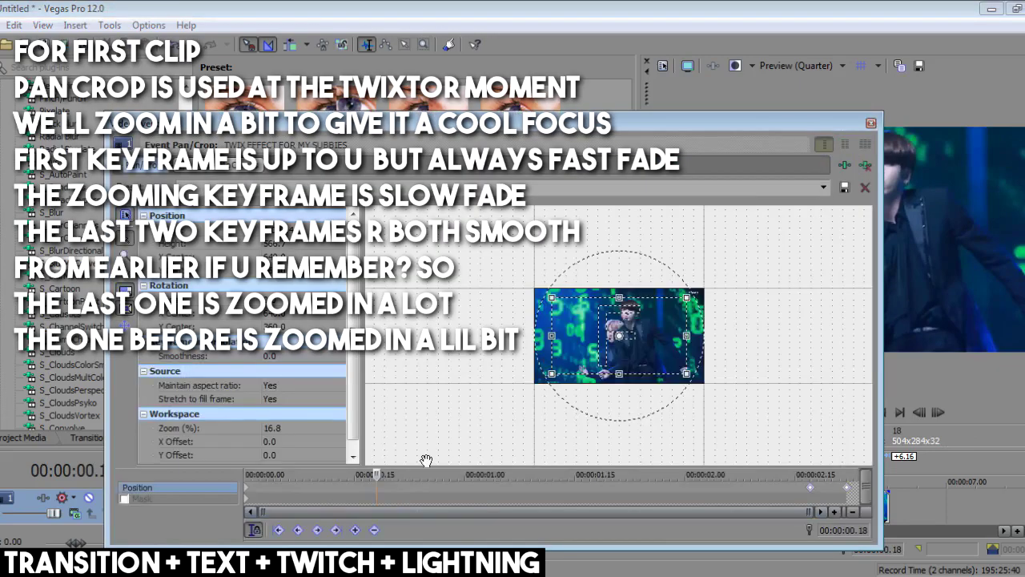
pyautogui.moveTo(564, 372); pyautogui.dragTo(563, 366)
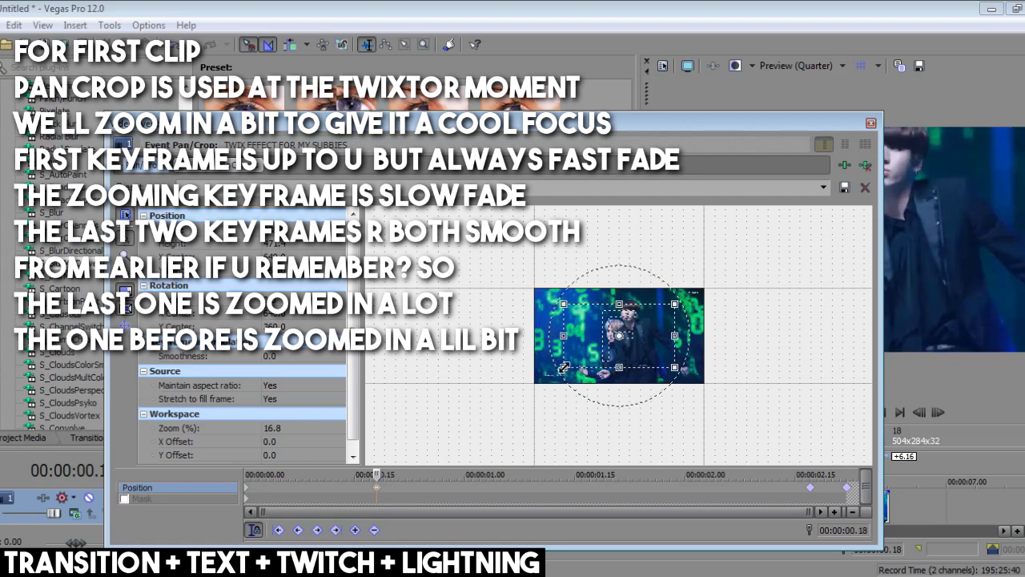
# - Zoom in at the first clip's 00:00:02.16 to a height of about 458 and use that keyframe to replace the second-to-last one
pyautogui.click(803, 490)
pyautogui.moveTo(644, 374)
pyautogui.mouseDown()
pyautogui.moveTo(640, 340)
pyautogui.moveTo(634, 360)
pyautogui.mouseUp()
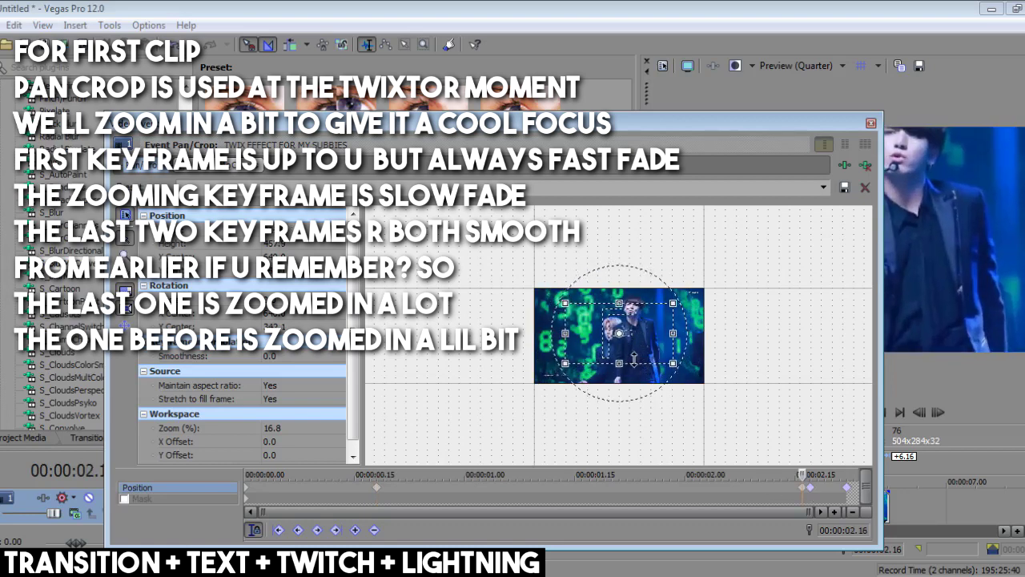
pyautogui.rightClick(804, 491)
pyautogui.click(839, 311)
pyautogui.rightClick(810, 489)
pyautogui.click(838, 367)
pyautogui.rightClick(811, 490)
pyautogui.click(841, 347)
# - Zoom in further at the first clip's last Pan/Crop keyframe and give the second-to-last keyframe a smooth fade
pyautogui.click(848, 494)
pyautogui.click(846, 487)
pyautogui.moveTo(674, 367); pyautogui.dragTo(662, 360)
pyautogui.click(810, 488)
pyautogui.rightClick(811, 488)
pyautogui.click(846, 445)
# - Set the fade type of the first clip's opening Pan/Crop keyframe and close the crop window
pyautogui.click(376, 488)
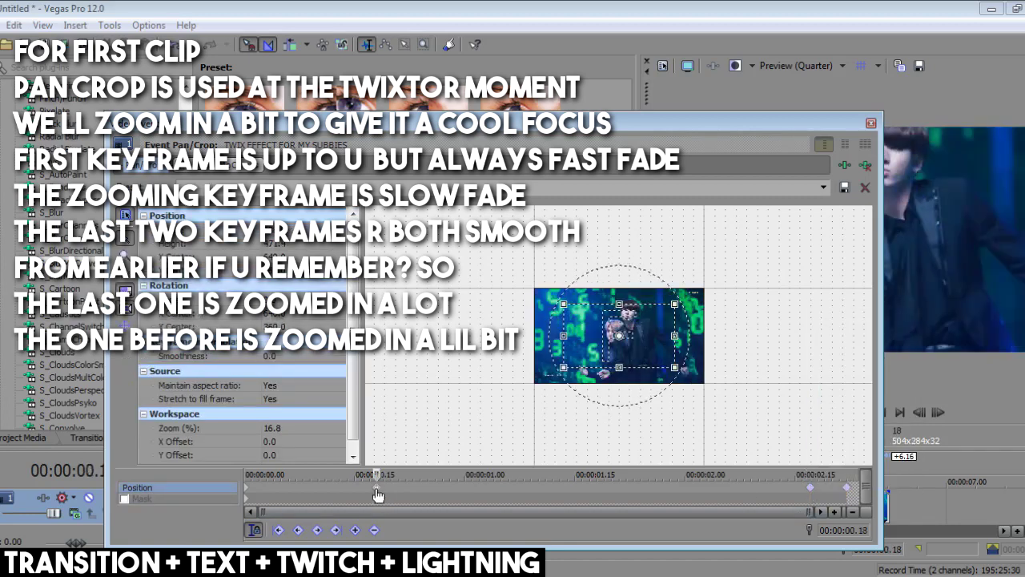
pyautogui.rightClick(246, 490)
pyautogui.click(290, 429)
pyautogui.click(871, 122)
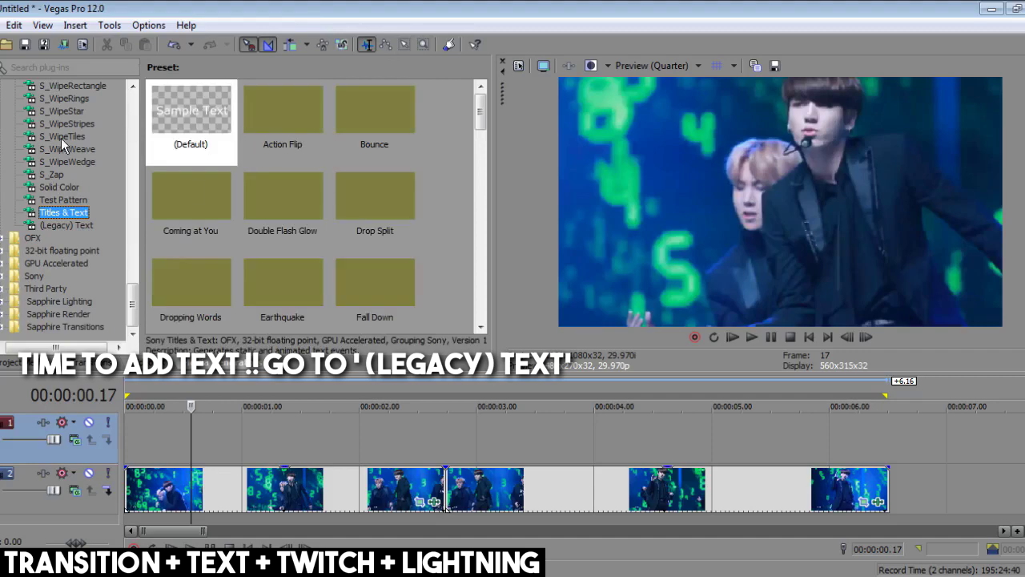
# - Add a default (Legacy) Text event to the upper track at 00:00:00.17 with the text "Twixtor"
pyautogui.click(67, 225)
pyautogui.moveTo(172, 106); pyautogui.dragTo(196, 438)
pyautogui.moveTo(289, 223); pyautogui.dragTo(447, 216)
pyautogui.click(360, 408)
pyautogui.hotkey('ctrl', 'a')
pyautogui.write('Twixtor')
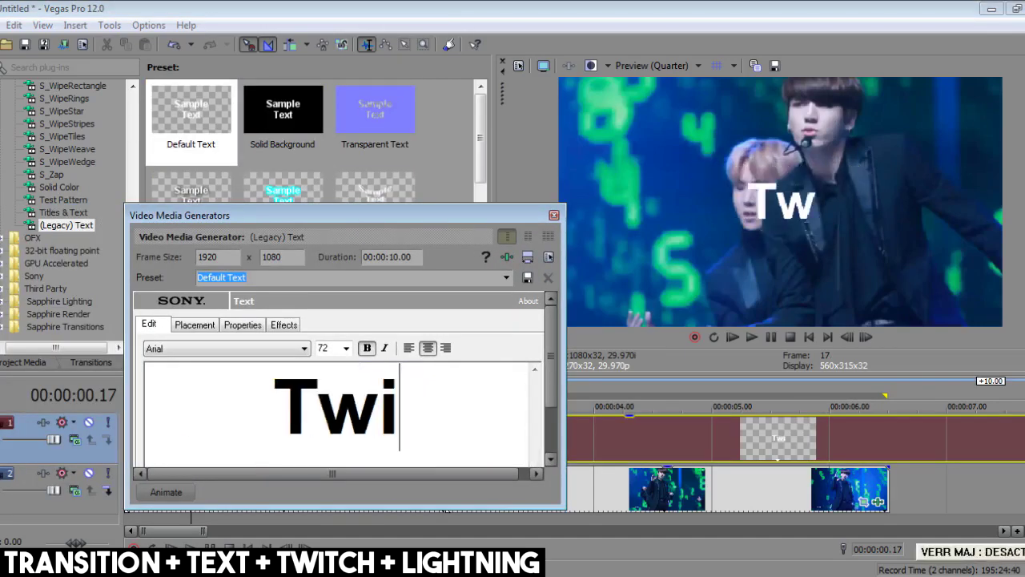
# - Set the word Twixtor to size 36 and enlarge its initial T to size 90
pyautogui.hotkey('ctrl', 'a')
pyautogui.moveTo(261, 406); pyautogui.dragTo(213, 394)
pyautogui.click(213, 349)
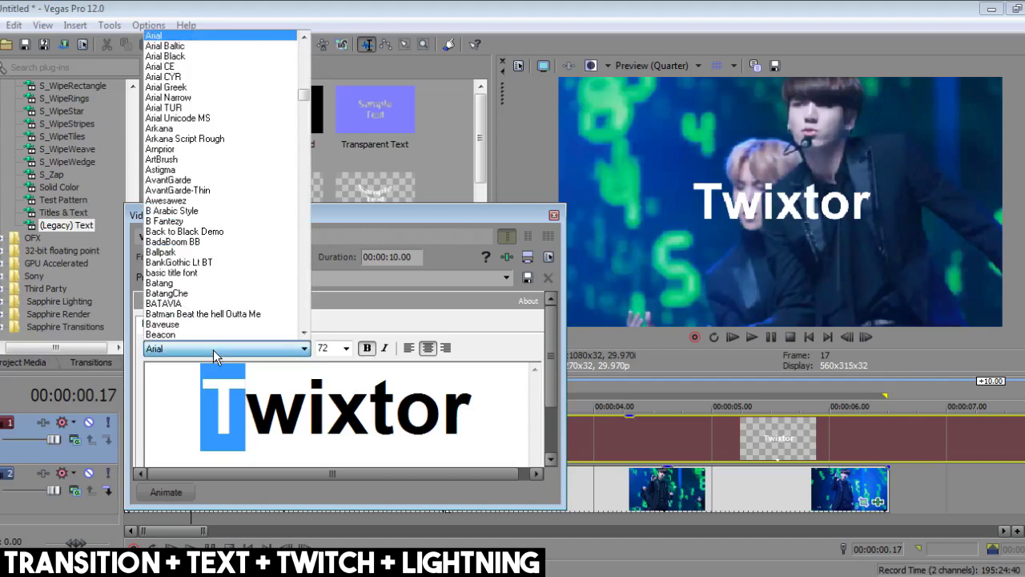
pyautogui.moveTo(475, 425); pyautogui.dragTo(199, 418)
pyautogui.click(348, 350)
pyautogui.scroll(1, 351, 351)
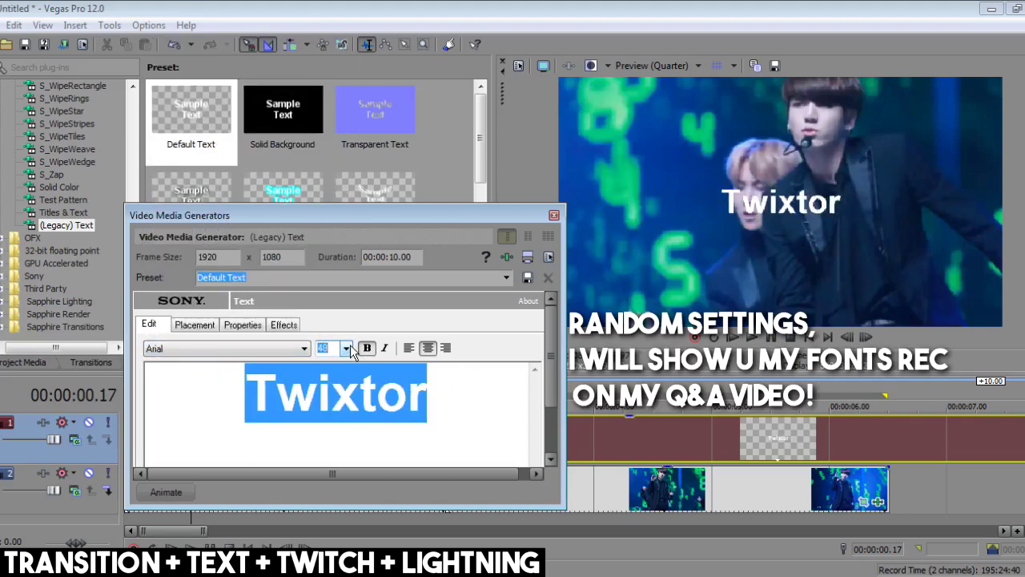
pyautogui.scroll(-1, 350, 351)
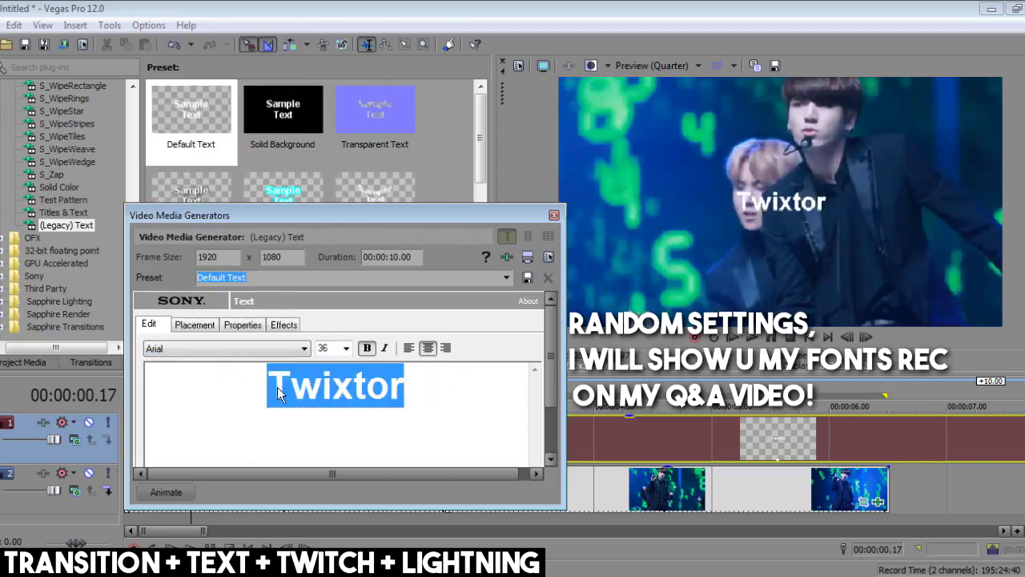
pyautogui.click(346, 349)
pyautogui.click(324, 333)
pyautogui.click(268, 382)
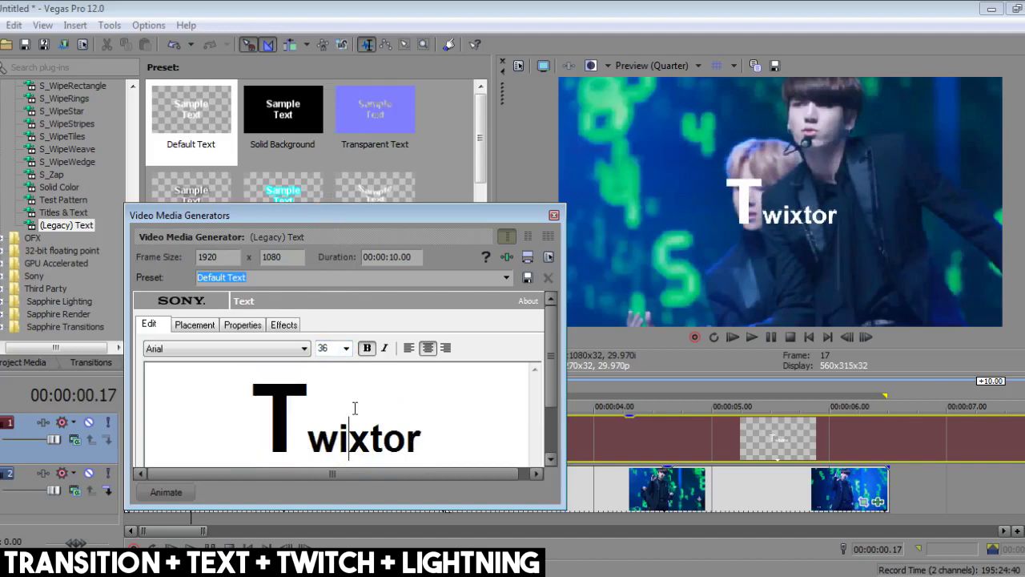
# - Change the font of the whole Twixtor text to Taken by Vultures Demo
pyautogui.hotkey('ctrl', 'a')
pyautogui.click(222, 350)
pyautogui.press('t')
pyautogui.press('t')
pyautogui.press('t')
# - Select only the initial T, toggle its bold formatting, and set its size to 144
pyautogui.click(418, 424)
pyautogui.click(417, 423)
pyautogui.click(549, 413)
pyautogui.moveTo(379, 419); pyautogui.dragTo(321, 388)
pyautogui.press('capslock')
pyautogui.click(547, 335)
pyautogui.click(366, 348)
pyautogui.click(346, 348)
pyautogui.click(325, 184)
pyautogui.write('144')
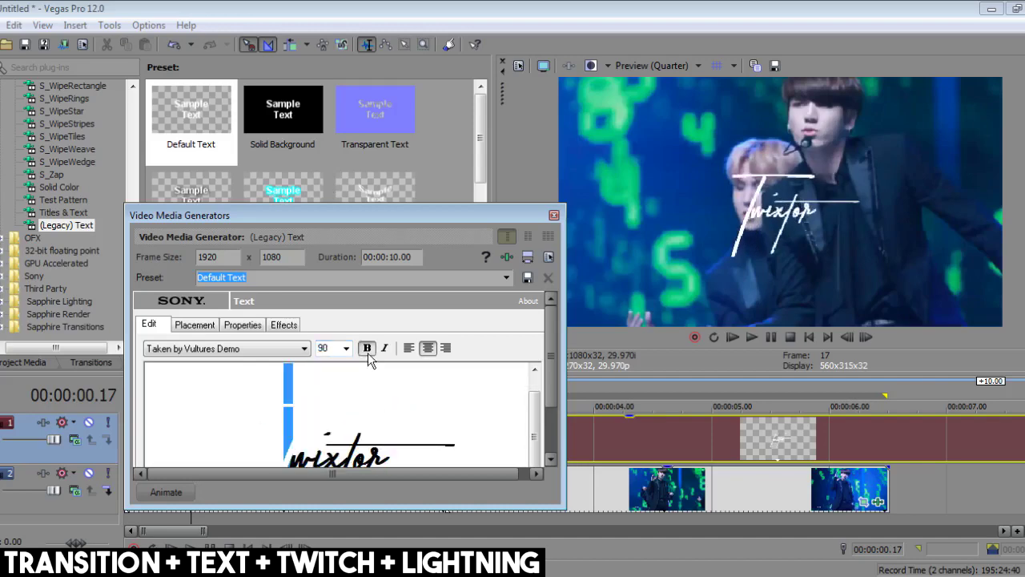
# - Place the Twixtor text freely at the left side of the video frame, beside the dancers
pyautogui.click(195, 324)
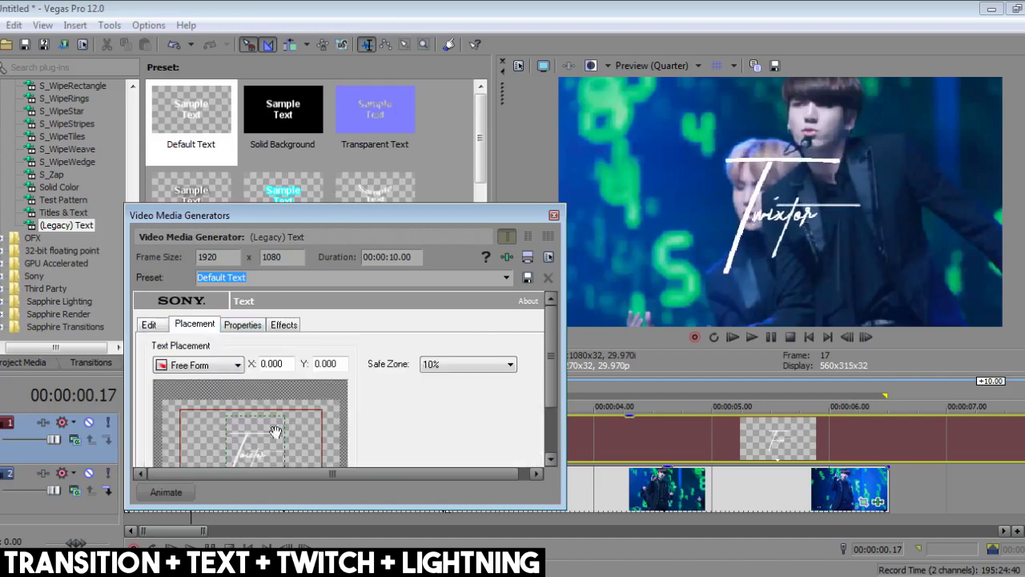
pyautogui.moveTo(503, 221); pyautogui.dragTo(528, 170)
pyautogui.moveTo(590, 455); pyautogui.dragTo(640, 530)
pyautogui.moveTo(280, 391); pyautogui.dragTo(236, 385)
pyautogui.moveTo(425, 170); pyautogui.dragTo(360, 177)
pyautogui.moveTo(168, 397); pyautogui.dragTo(155, 403)
# - Try several text colours, including blue, and settle on magenta pink for the title
pyautogui.click(217, 276)
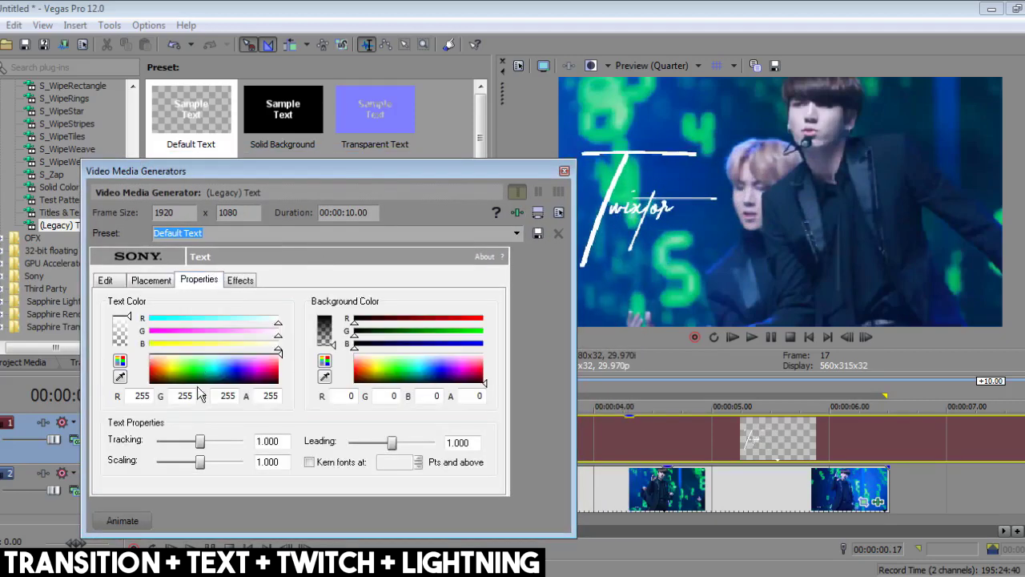
pyautogui.click(267, 368)
pyautogui.click(151, 373)
pyautogui.click(166, 369)
pyautogui.click(218, 368)
pyautogui.click(224, 369)
pyautogui.click(221, 368)
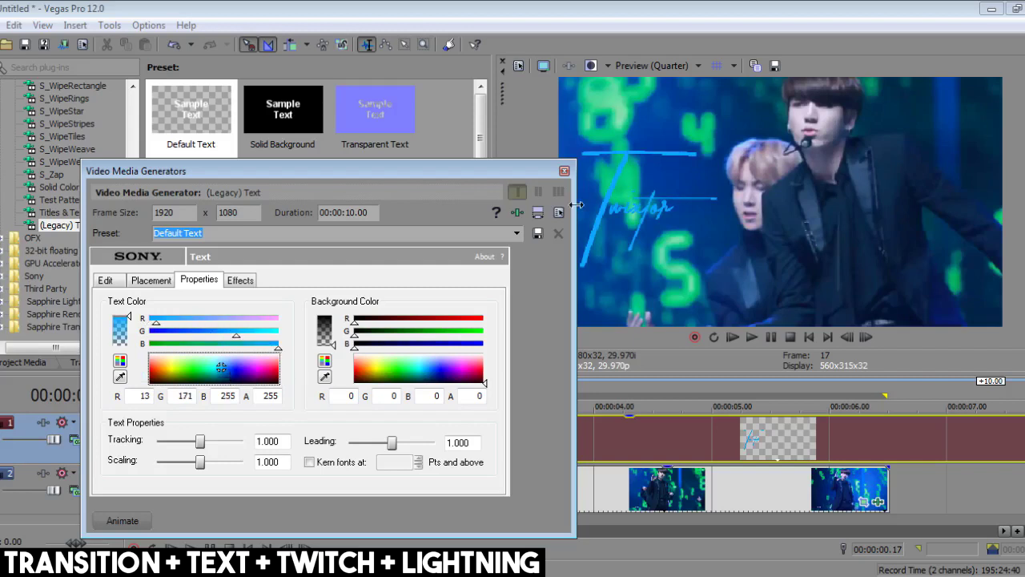
pyautogui.click(260, 371)
# - Give the text a shadow with a 0.109 feather and an adjusted X offset, and close the text generator
pyautogui.click(241, 279)
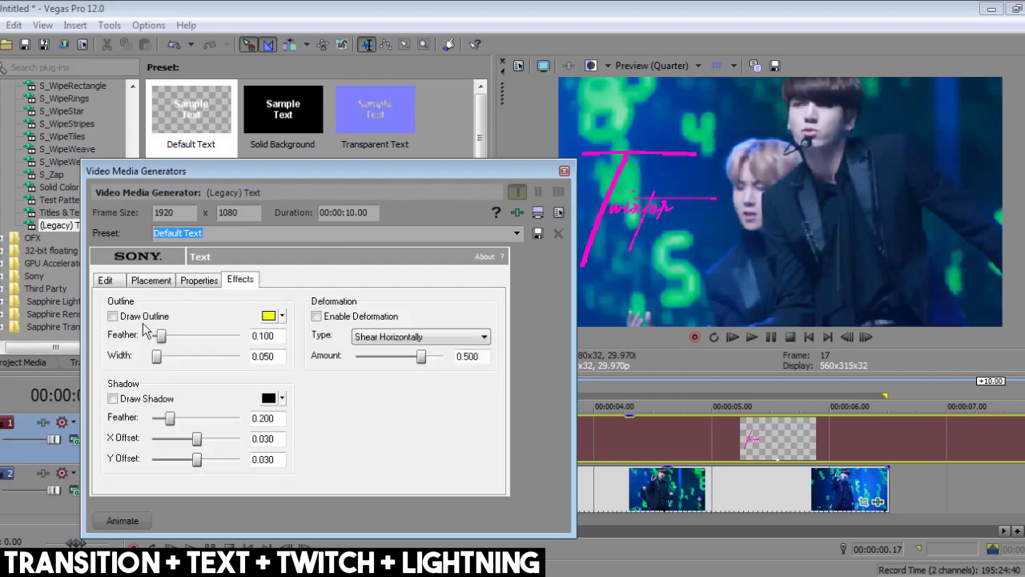
pyautogui.click(113, 398)
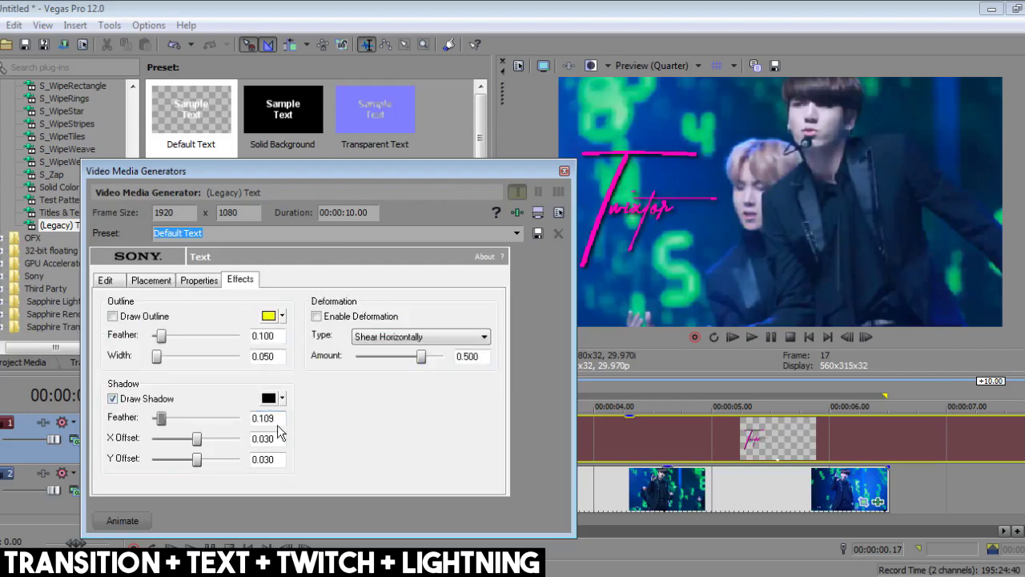
pyautogui.moveTo(280, 433); pyautogui.dragTo(266, 435)
pyautogui.press('capslock')
pyautogui.press('BackSpace')
pyautogui.press('BackSpace')
pyautogui.write('15')
pyautogui.press('capslock')
pyautogui.click(282, 399)
pyautogui.click(281, 399)
pyautogui.click(564, 170)
pyautogui.press('space')
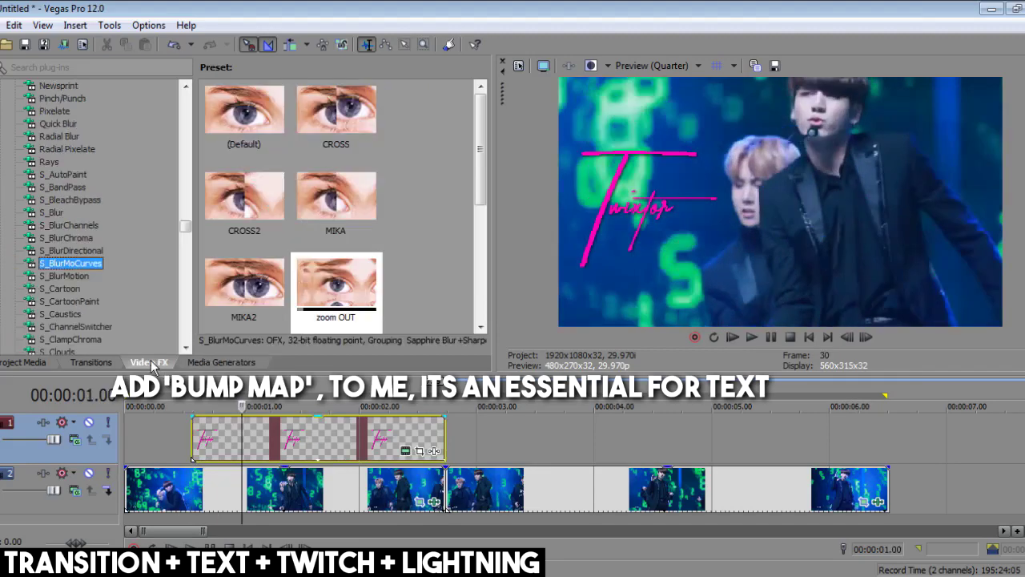
# - Apply the Bump Map effect's Spotlight Up (flat) preset to the text event and narrow the effect window to uncover the preview
pyautogui.moveTo(188, 178); pyautogui.dragTo(188, 170)
pyautogui.click(60, 212)
pyautogui.moveTo(344, 112); pyautogui.dragTo(322, 433)
pyautogui.moveTo(881, 129); pyautogui.dragTo(459, 130)
# - Aim the Bump Map spotlight across the text, setting intensity to 0.381 and ambience to 0.075, and fine-tune the focus
pyautogui.moveTo(780, 272); pyautogui.dragTo(624, 272)
pyautogui.moveTo(782, 199); pyautogui.dragTo(728, 199)
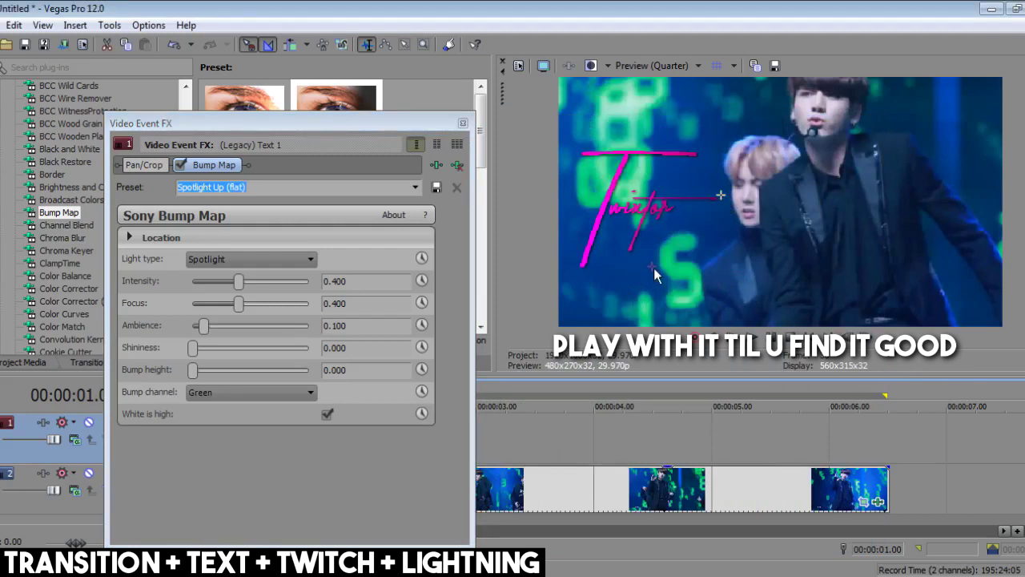
pyautogui.moveTo(239, 281); pyautogui.dragTo(237, 288)
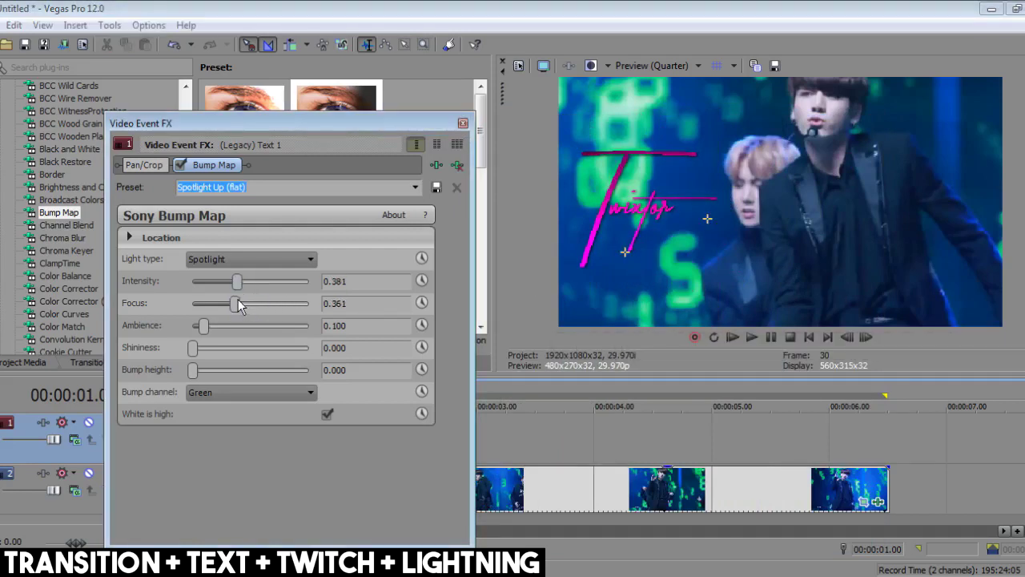
pyautogui.moveTo(625, 252); pyautogui.dragTo(625, 231)
pyautogui.moveTo(708, 219)
pyautogui.mouseDown()
pyautogui.moveTo(696, 228)
pyautogui.moveTo(694, 201)
pyautogui.mouseUp()
pyautogui.moveTo(625, 232); pyautogui.dragTo(639, 232)
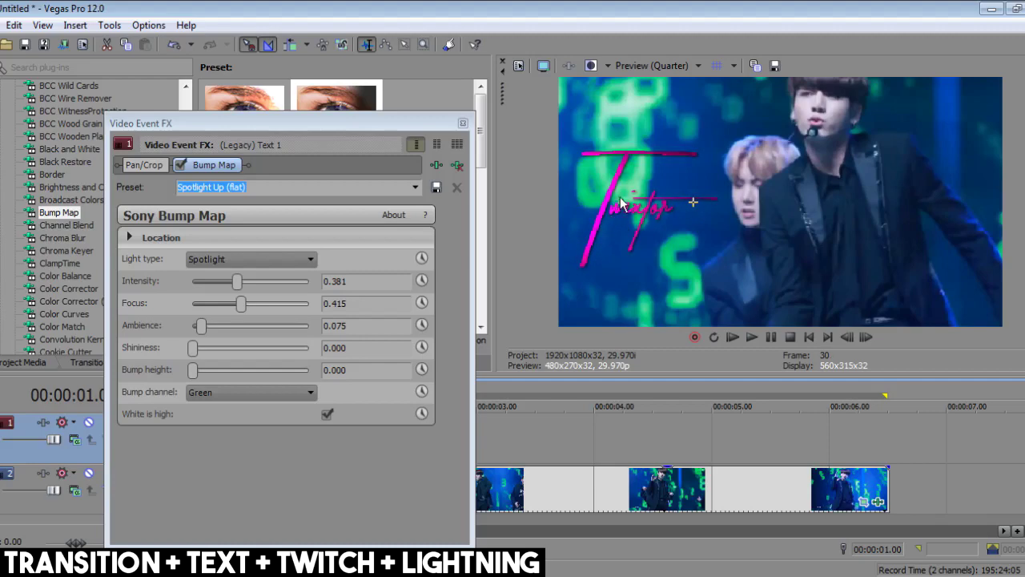
pyautogui.moveTo(241, 304); pyautogui.dragTo(233, 309)
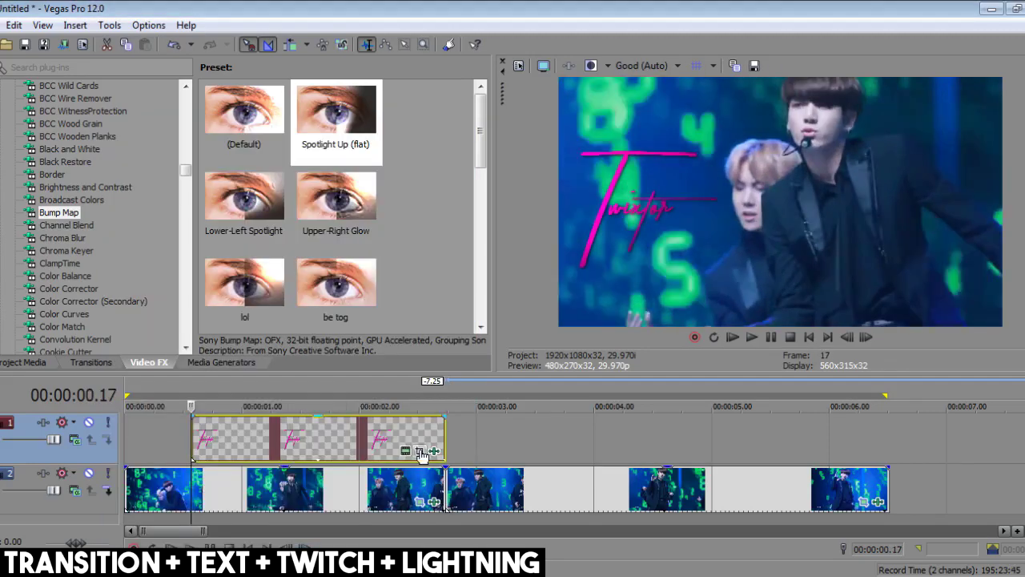
# - Enable the mask in the text event's Pan/Crop and draw a pen shape just left of the text, feathered Out by 2.0%
pyautogui.click(123, 257)
pyautogui.click(542, 336)
pyautogui.click(543, 336)
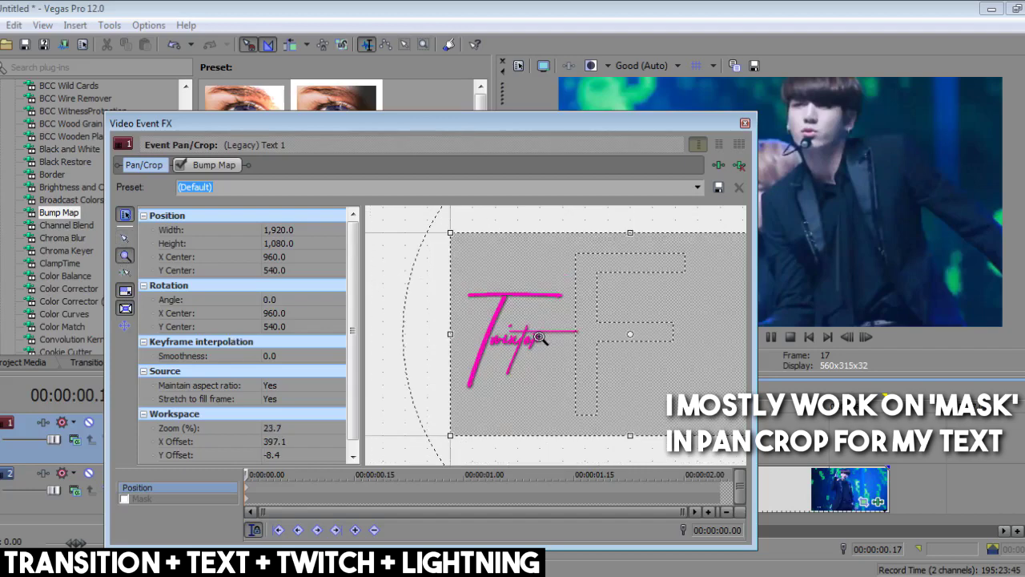
pyautogui.click(542, 336)
pyautogui.click(124, 499)
pyautogui.click(124, 255)
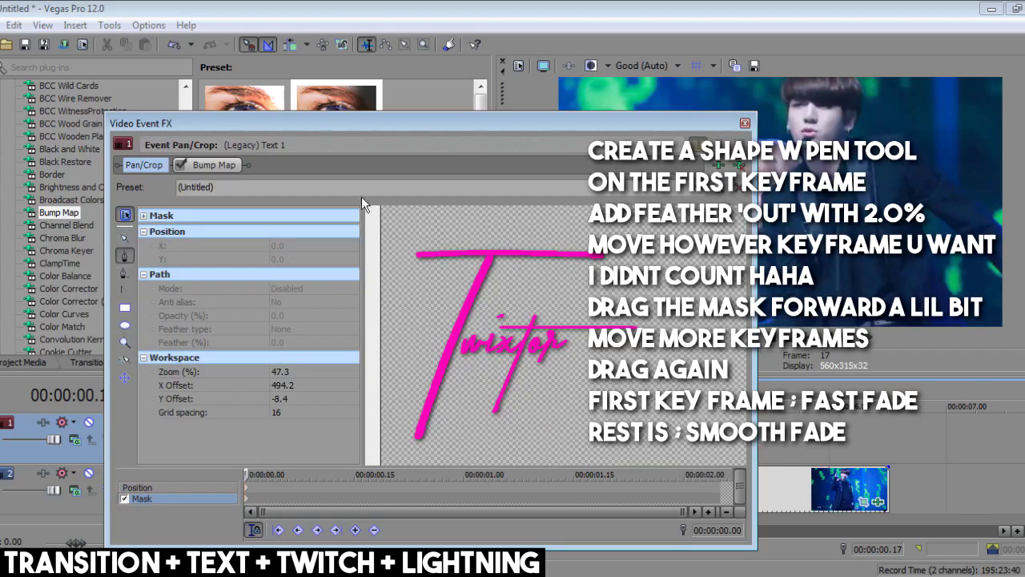
pyautogui.moveTo(390, 224); pyautogui.dragTo(399, 234)
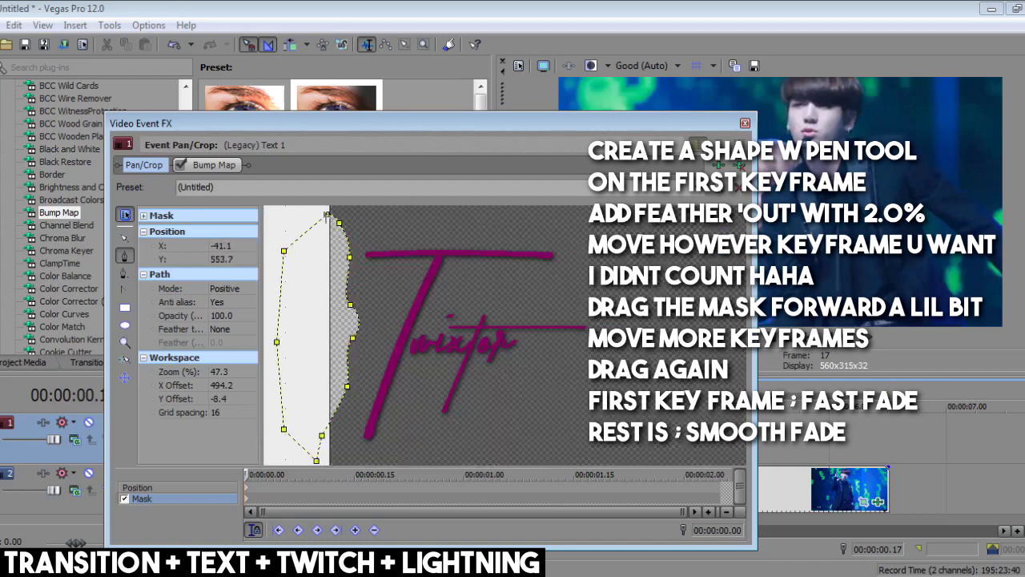
pyautogui.click(223, 330)
pyautogui.click(235, 357)
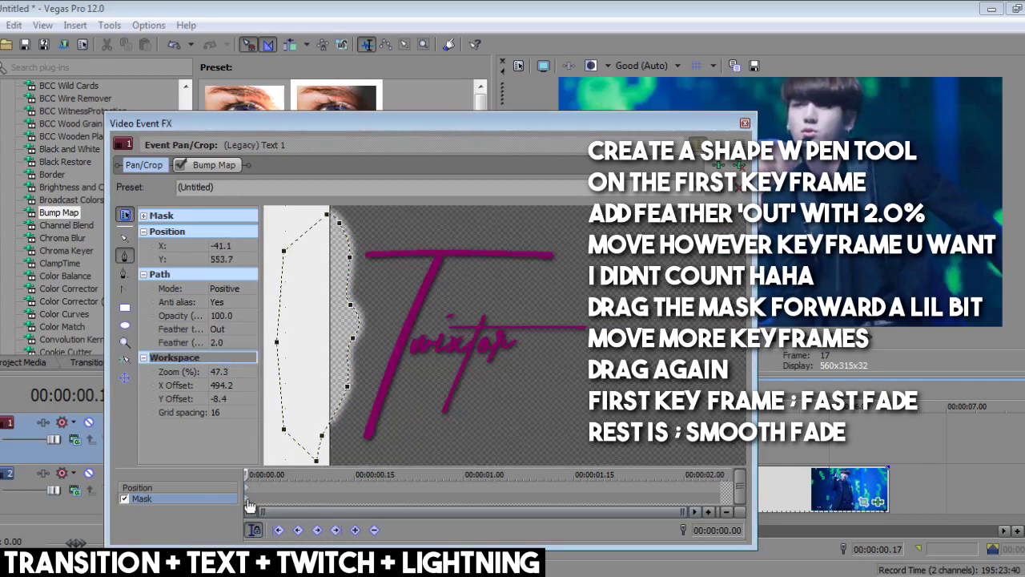
# - At about 00:00:00.04, move the whole mask shape right across the text to start revealing it
pyautogui.press('Right')
pyautogui.press('Right')
pyautogui.press('Right')
pyautogui.click(125, 239)
pyautogui.doubleClick(351, 308)
pyautogui.moveTo(359, 337); pyautogui.dragTo(612, 337)
# - Add two further mask keyframes for the reveal and set the first mask keyframe to fast and the rest to smooth
pyautogui.click(332, 487)
pyautogui.click(330, 499)
pyautogui.click(388, 498)
pyautogui.moveTo(412, 502); pyautogui.dragTo(268, 503)
pyautogui.rightClick(293, 498)
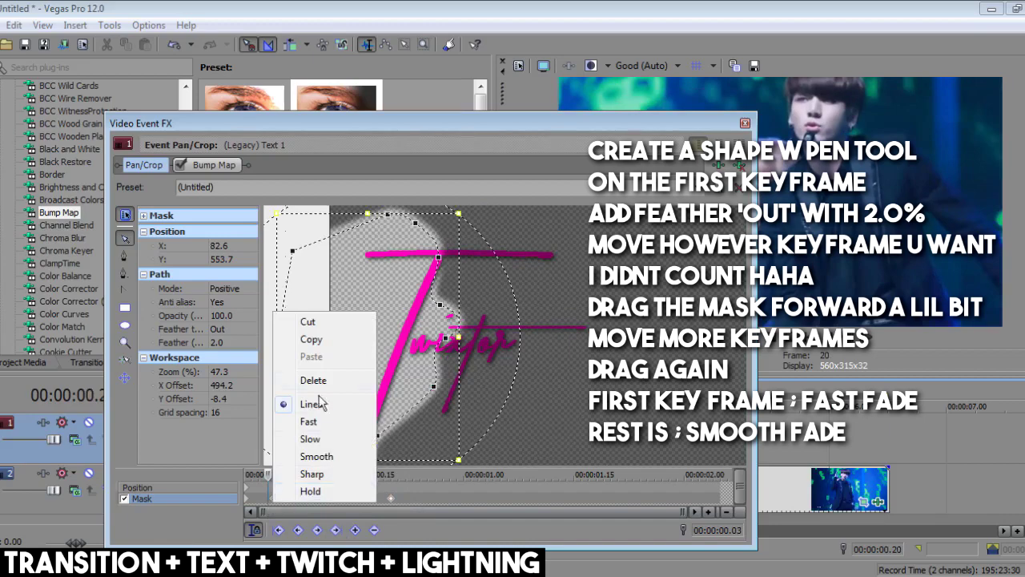
pyautogui.click(311, 420)
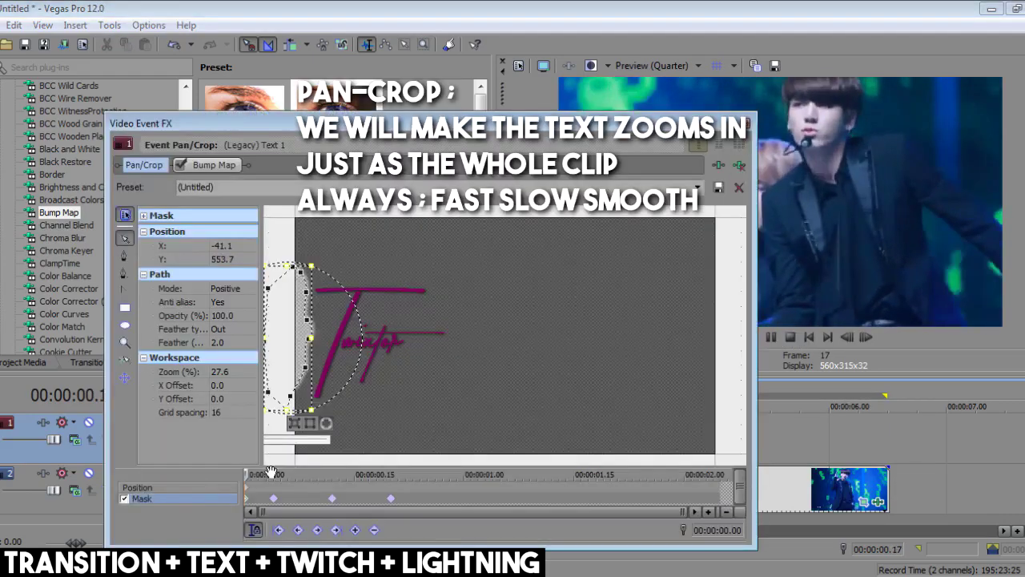
# - Enlarge the crop frame at the text's first Position keyframe and restore the default frame at 00:00:00.04
pyautogui.click(248, 488)
pyautogui.moveTo(338, 455); pyautogui.dragTo(333, 473)
pyautogui.rightClick(388, 417)
pyautogui.click(410, 426)
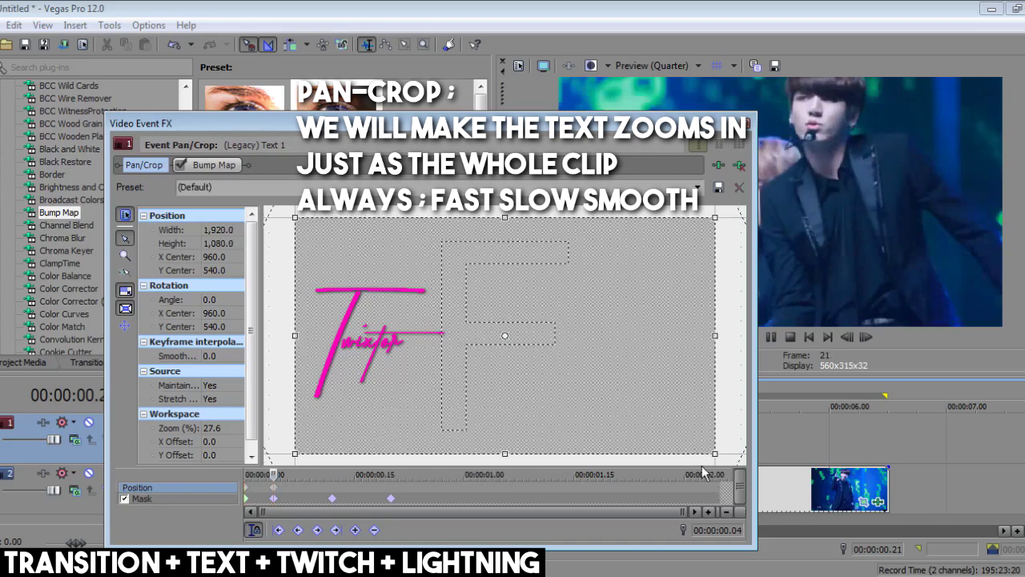
# - Crop the text frame to a height of about 1046 shortly before its end and about 587 at its last Position keyframe
pyautogui.click(720, 488)
pyautogui.moveTo(683, 453); pyautogui.dragTo(682, 447)
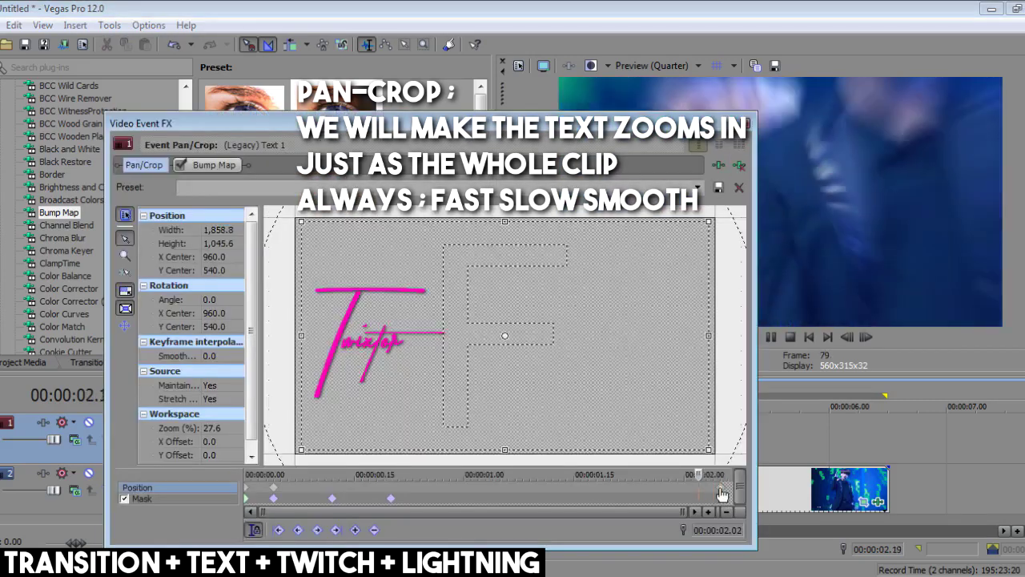
pyautogui.press('Left')
pyautogui.press('Left')
pyautogui.moveTo(687, 478); pyautogui.dragTo(640, 399)
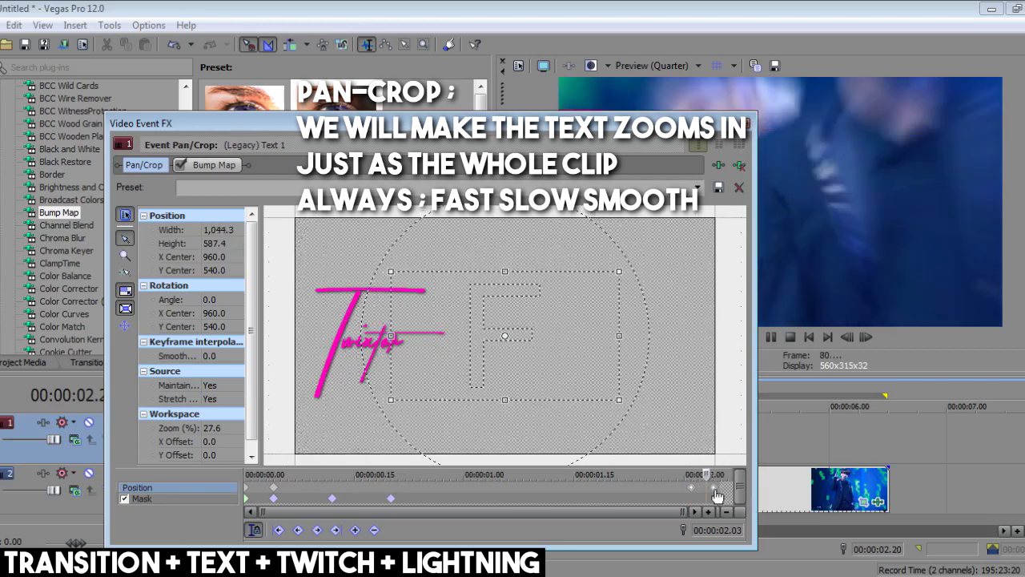
pyautogui.click(688, 489)
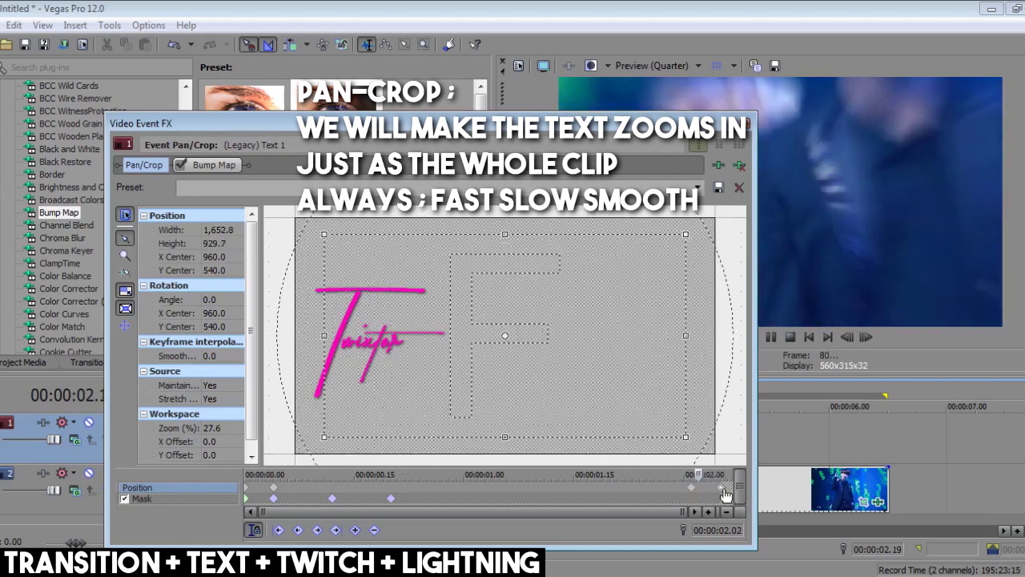
# - Set the Twixtor text's Position keyframes to fast for the first, slow for the second and smooth for those at the end
pyautogui.rightClick(691, 490)
pyautogui.click(707, 440)
pyautogui.rightClick(274, 489)
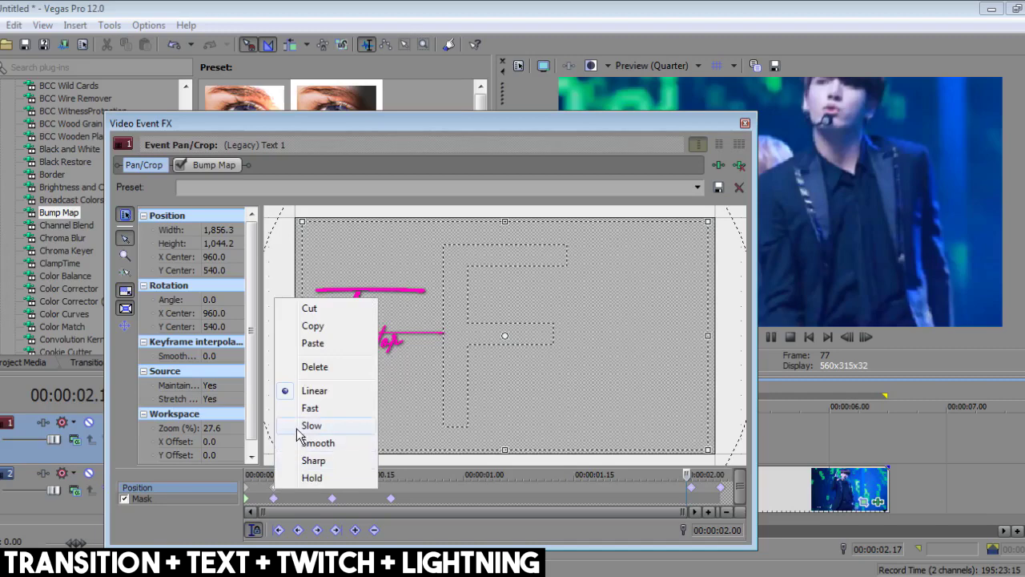
pyautogui.click(297, 429)
pyautogui.click(245, 488)
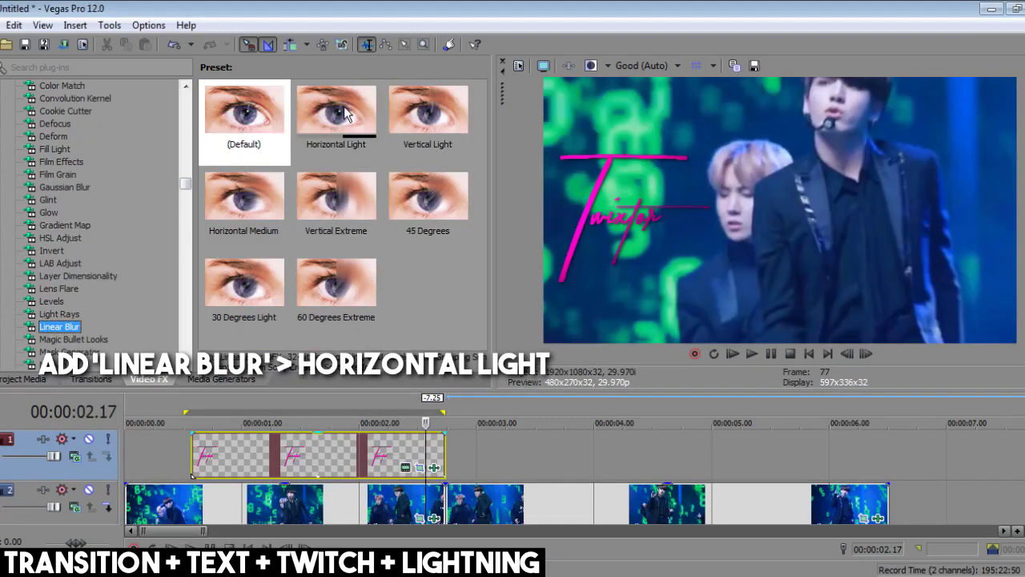
# - Apply the Linear Blur Horizontal Light preset to the Twixtor text and animate its Amount with 0.027 at the end
pyautogui.moveTo(346, 115); pyautogui.dragTo(424, 458)
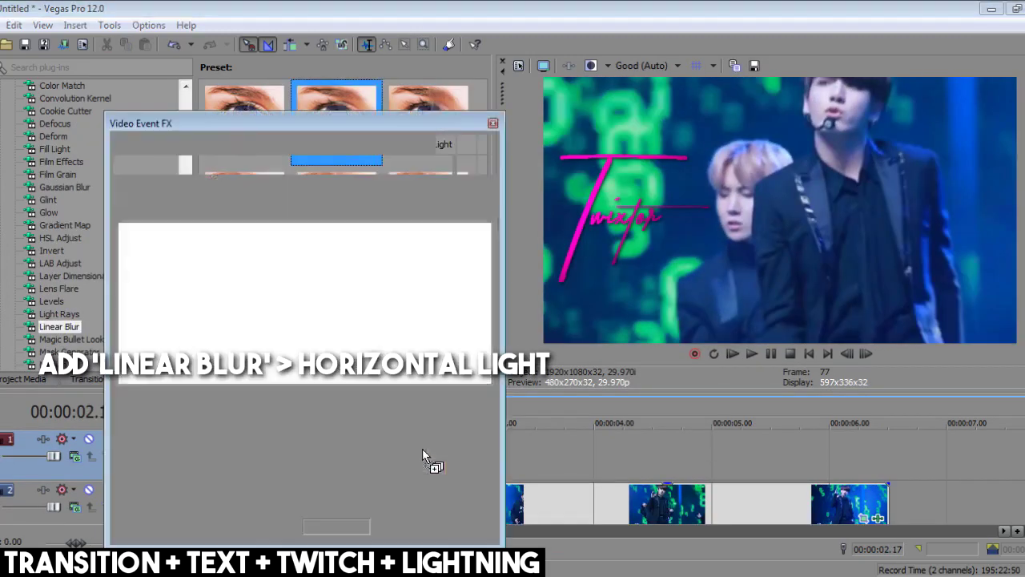
pyautogui.click(398, 258)
pyautogui.moveTo(218, 417); pyautogui.dragTo(160, 417)
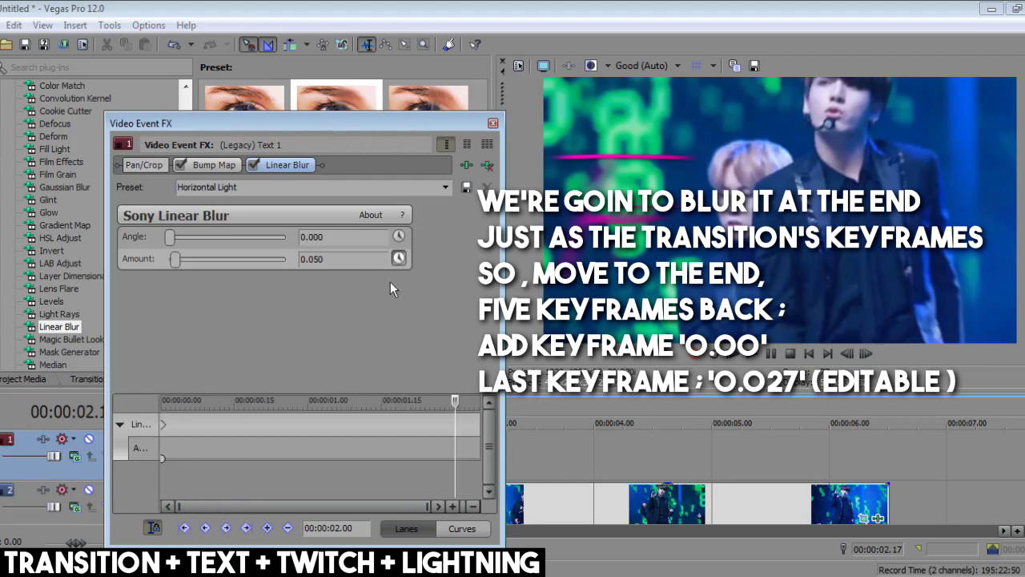
pyautogui.click(479, 425)
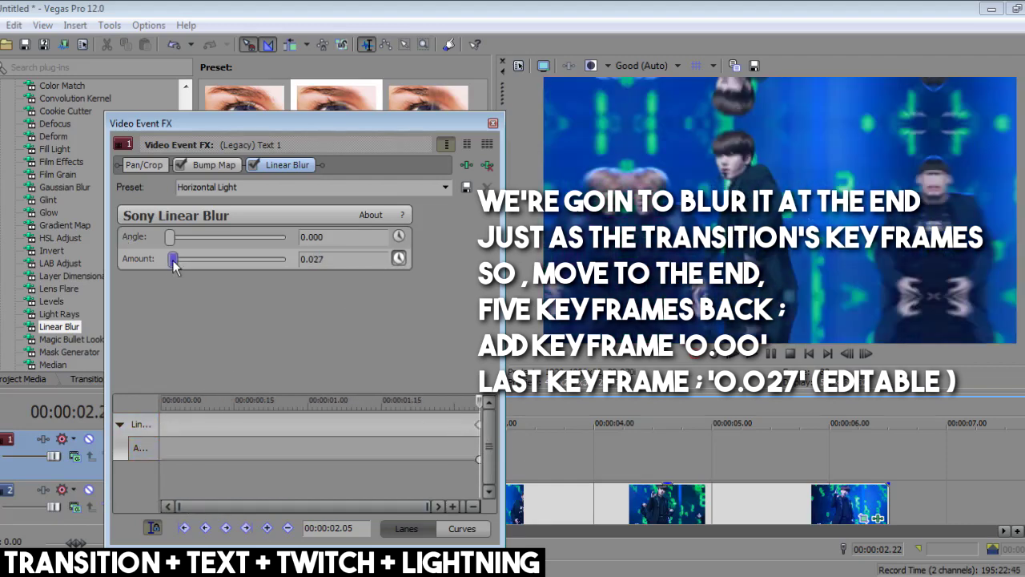
# - Add a Linear Blur keyframe five frames before the end, at 00:00:02.00, with an Amount of 0, and close the effect settings
pyautogui.press('Left')
pyautogui.press('Left')
pyautogui.press('Left')
pyautogui.press('Left')
pyautogui.press('Left')
pyautogui.press('Left')
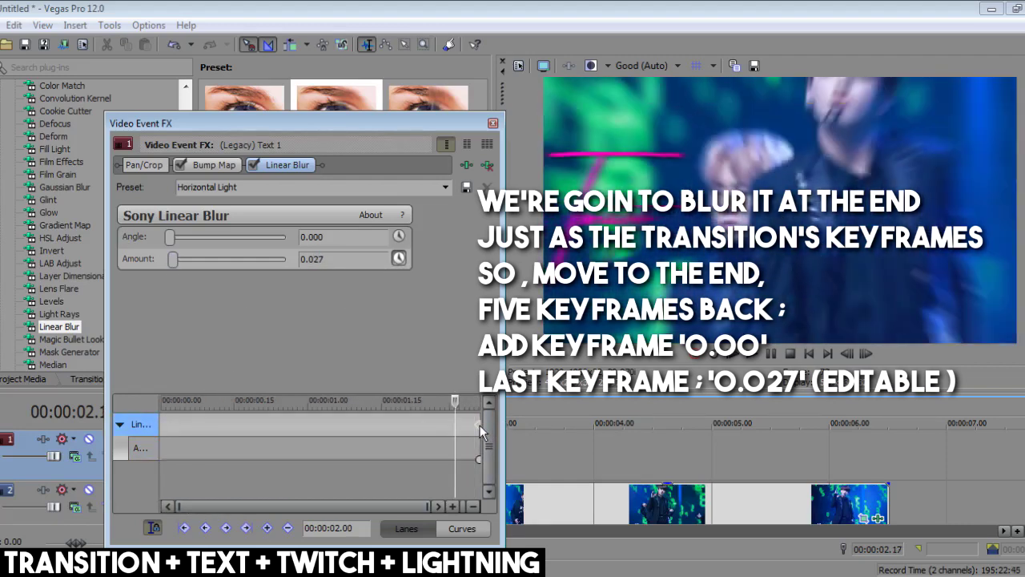
pyautogui.press('Right')
pyautogui.click(266, 528)
pyautogui.moveTo(334, 263); pyautogui.dragTo(283, 263)
pyautogui.press('capslock')
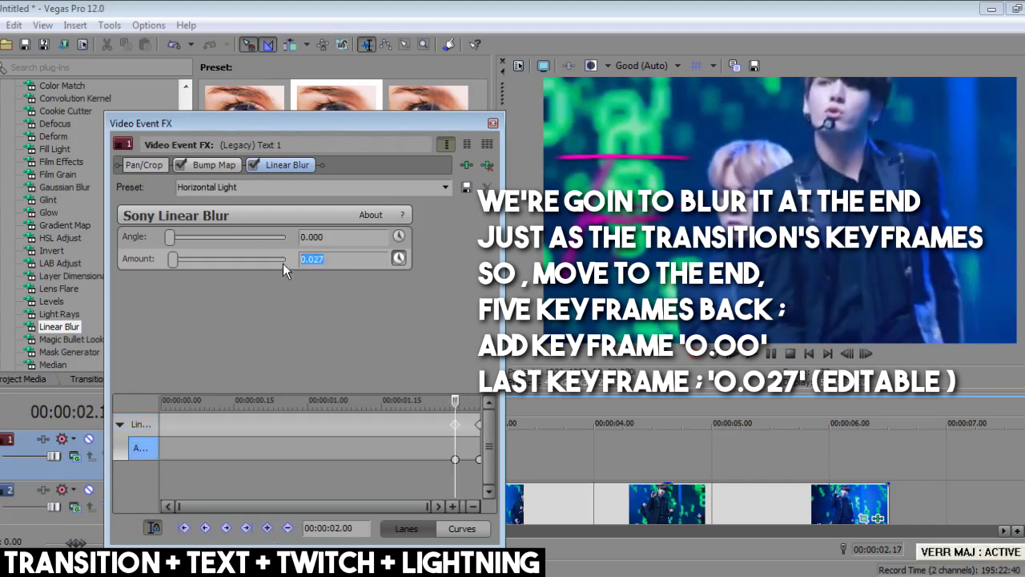
pyautogui.write('0')
pyautogui.press('Return')
pyautogui.press('capslock')
pyautogui.click(492, 123)
# - Play back the Twixtor text section to check its animation and blurred ending
pyautogui.click(428, 459)
pyautogui.press('Right')
pyautogui.press('Right')
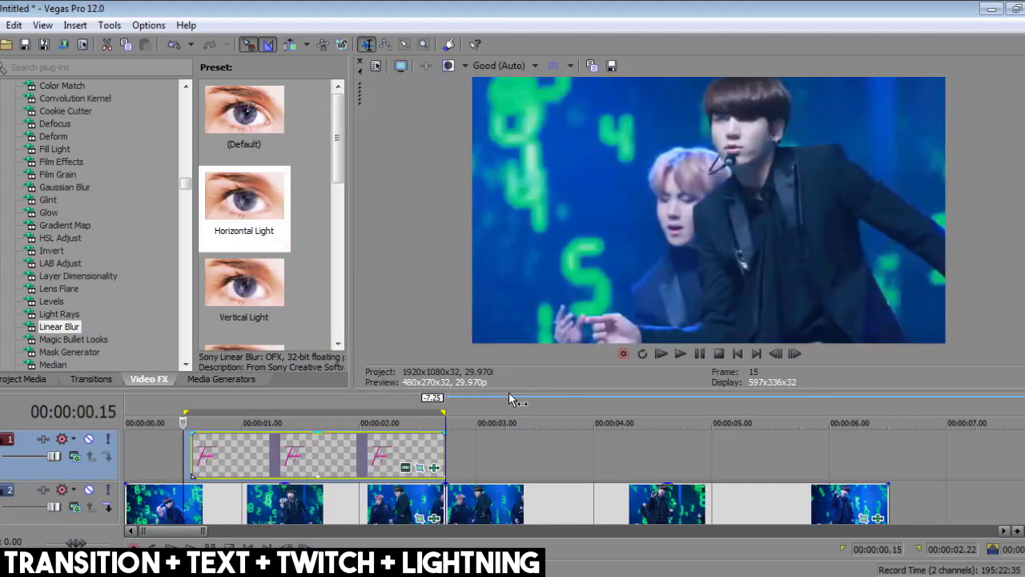
pyautogui.moveTo(471, 396); pyautogui.dragTo(471, 532)
pyautogui.press('space')
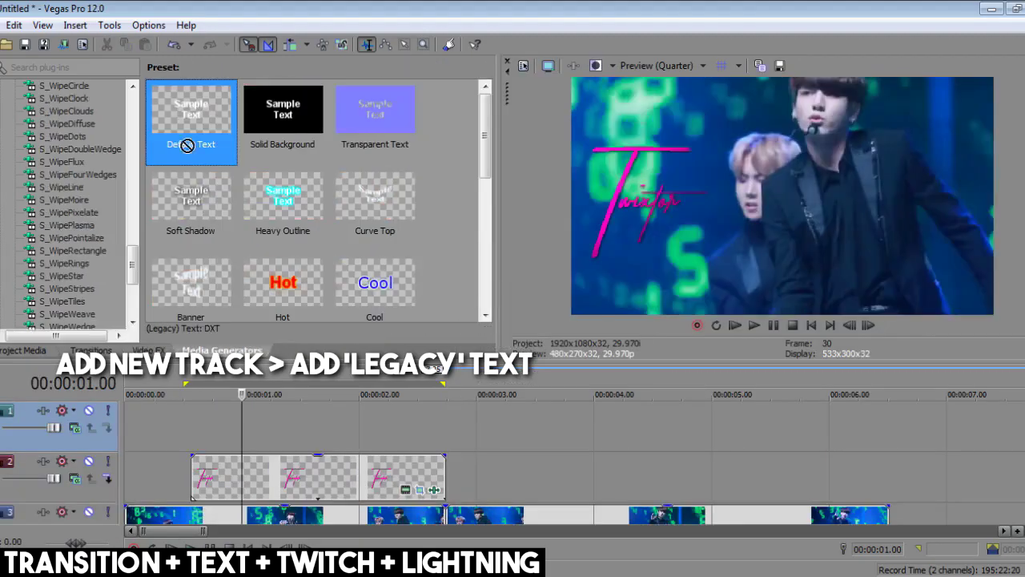
# - Add a default legacy text reading "effect" on the new top track
pyautogui.moveTo(186, 145); pyautogui.dragTo(769, 425)
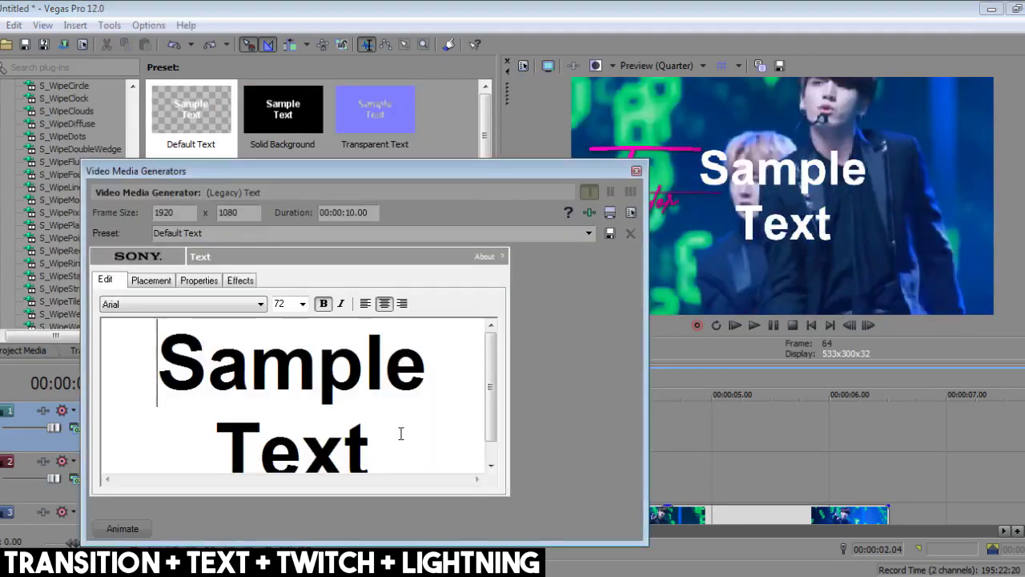
pyautogui.hotkey('ctrl', 'a')
pyautogui.write('effect')
# - Give the word "effect" a thin, light font and adjust its bold style
pyautogui.click(260, 305)
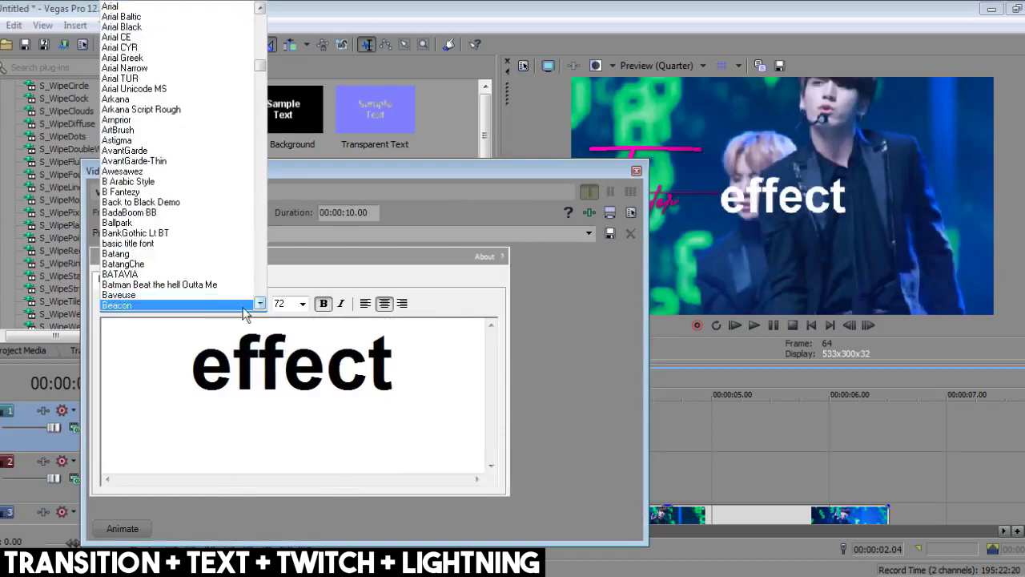
pyautogui.press('i')
pyautogui.press('i')
pyautogui.press('i')
pyautogui.press('i')
pyautogui.press('i')
pyautogui.press('i')
pyautogui.press('i')
pyautogui.click(213, 296)
pyautogui.moveTo(383, 365); pyautogui.dragTo(207, 366)
pyautogui.click(327, 303)
pyautogui.click(327, 304)
pyautogui.scroll(1, 306, 305)
pyautogui.scroll(-1, 307, 304)
# - Place the word "effect" freely so that it sits over the lower part of the Twixtor title
pyautogui.moveTo(445, 171); pyautogui.dragTo(403, 199)
pyautogui.click(110, 307)
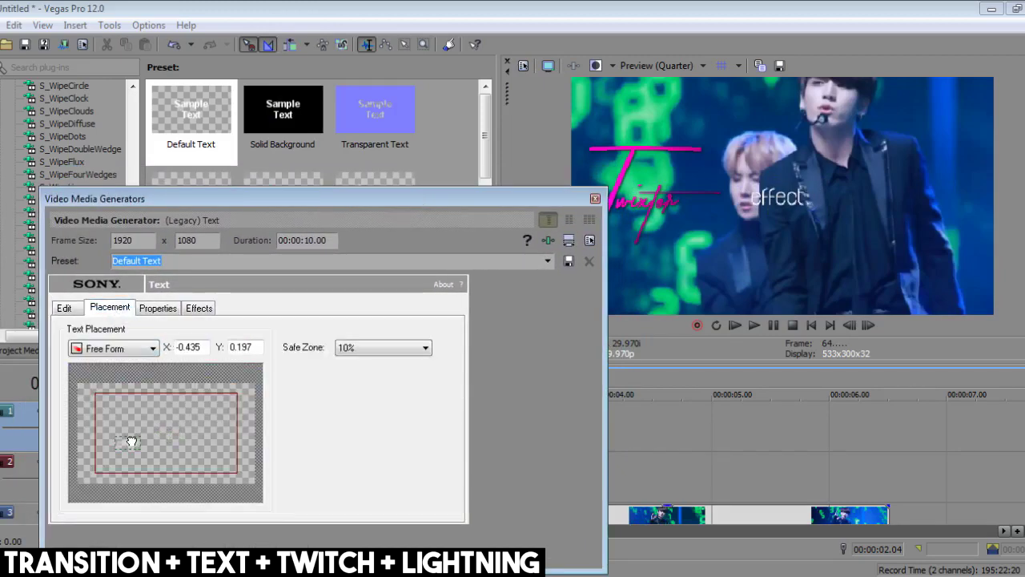
pyautogui.moveTo(123, 441); pyautogui.dragTo(113, 443)
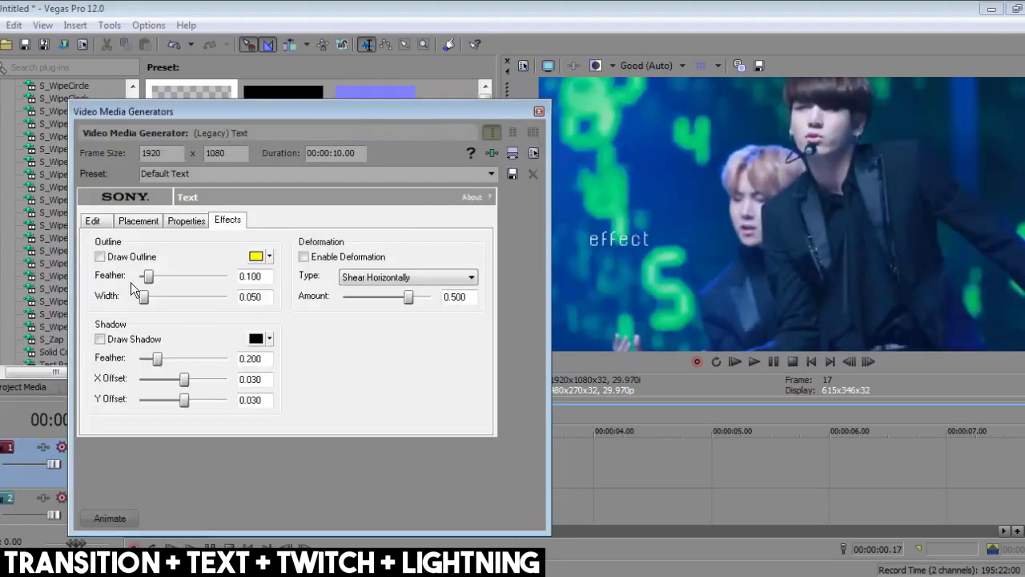
# - Change the color of the "effect" text to black
pyautogui.click(185, 220)
pyautogui.click(216, 312)
pyautogui.moveTo(216, 311); pyautogui.dragTo(273, 331)
# - Give the "effect" text a shadow with a feather of 0.109 and X and Y offsets of 0.015
pyautogui.click(227, 221)
pyautogui.click(101, 339)
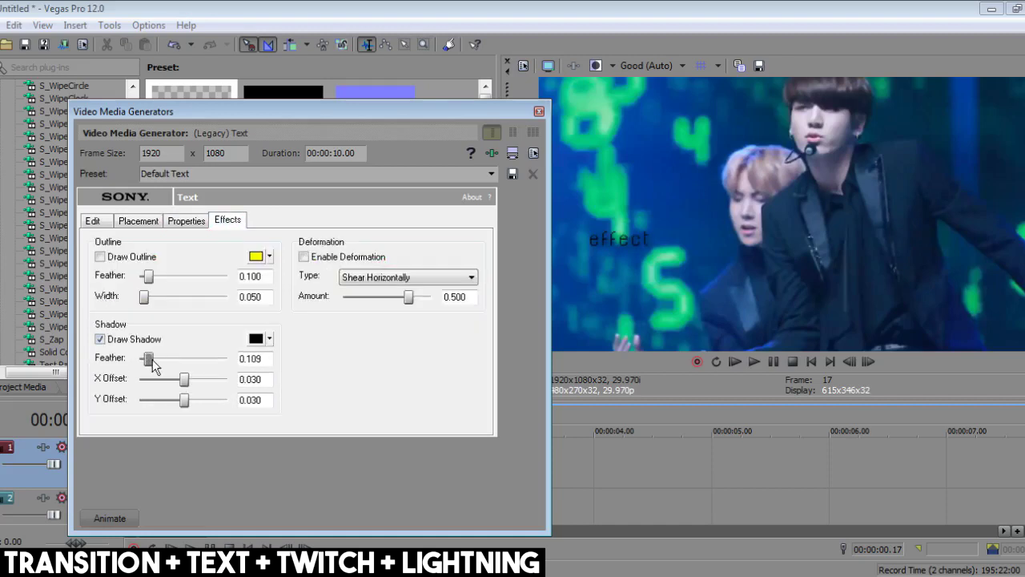
pyautogui.press('capslock')
pyautogui.write('1515')
pyautogui.press('capslock')
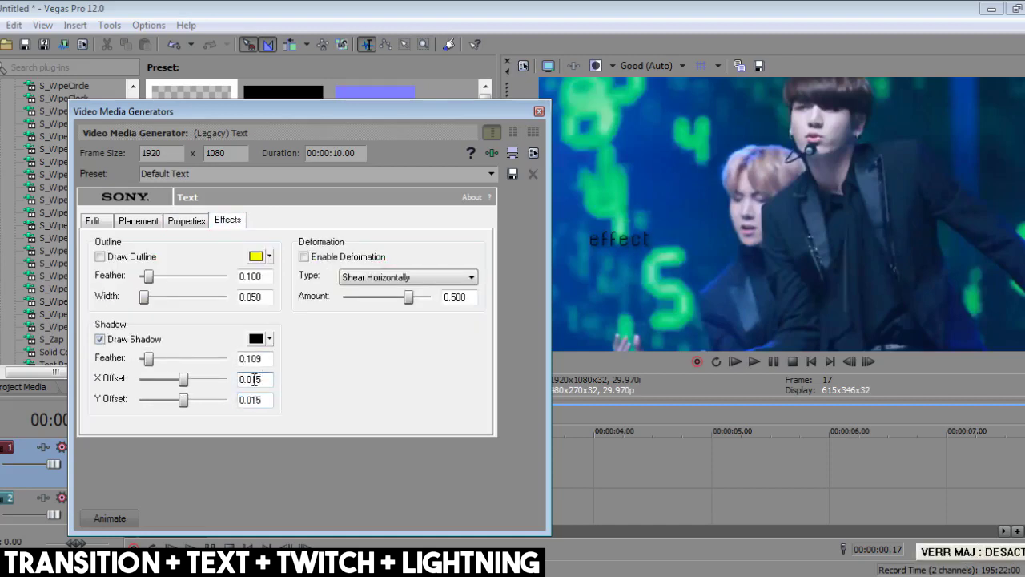
# - Turn on animation for the "effect" text and keyframe its tracking down to about 0.870 near the middle of the event
pyautogui.click(184, 222)
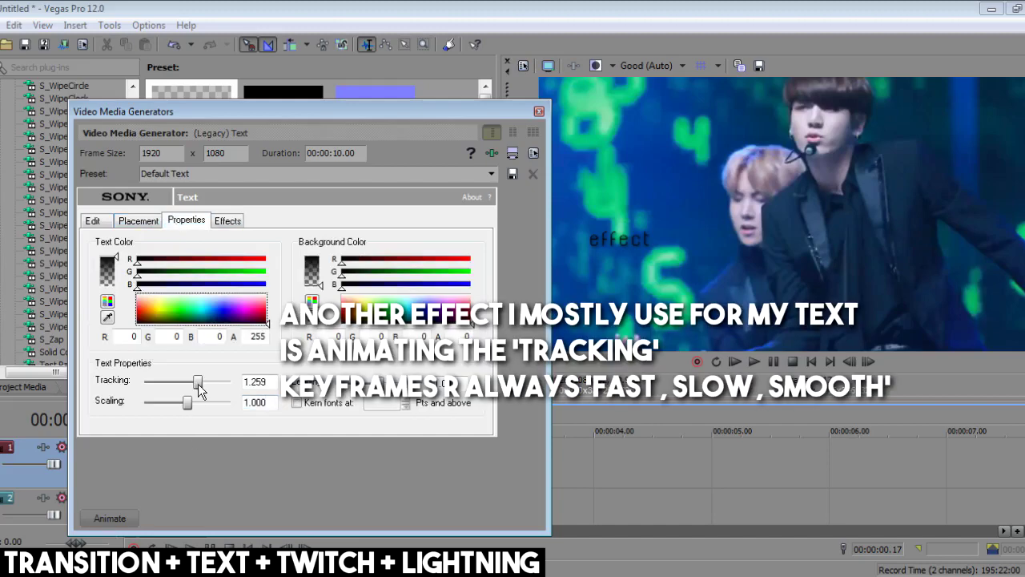
pyautogui.click(110, 518)
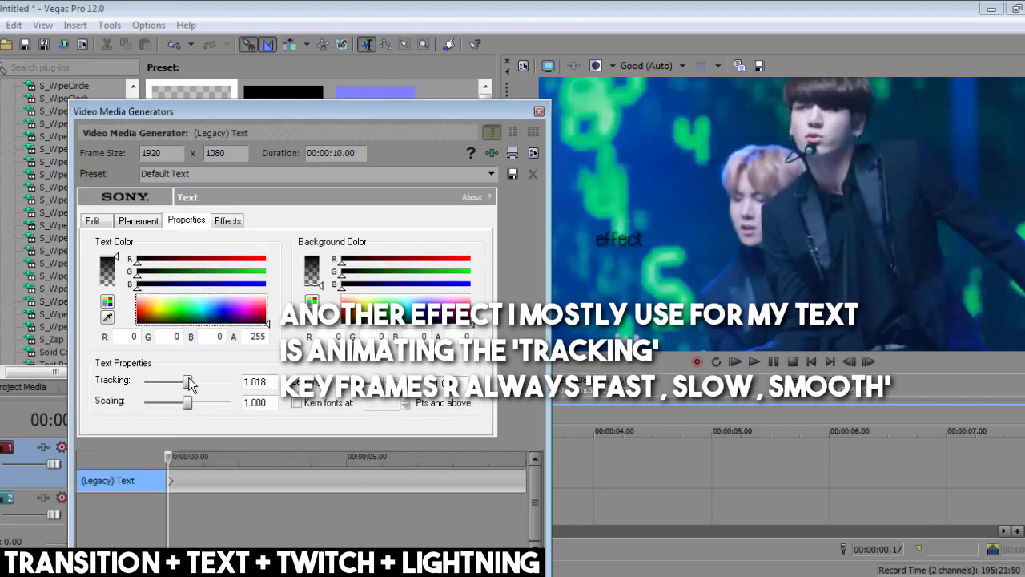
pyautogui.moveTo(169, 460); pyautogui.dragTo(221, 457)
pyautogui.moveTo(190, 383); pyautogui.dragTo(184, 389)
pyautogui.click(204, 482)
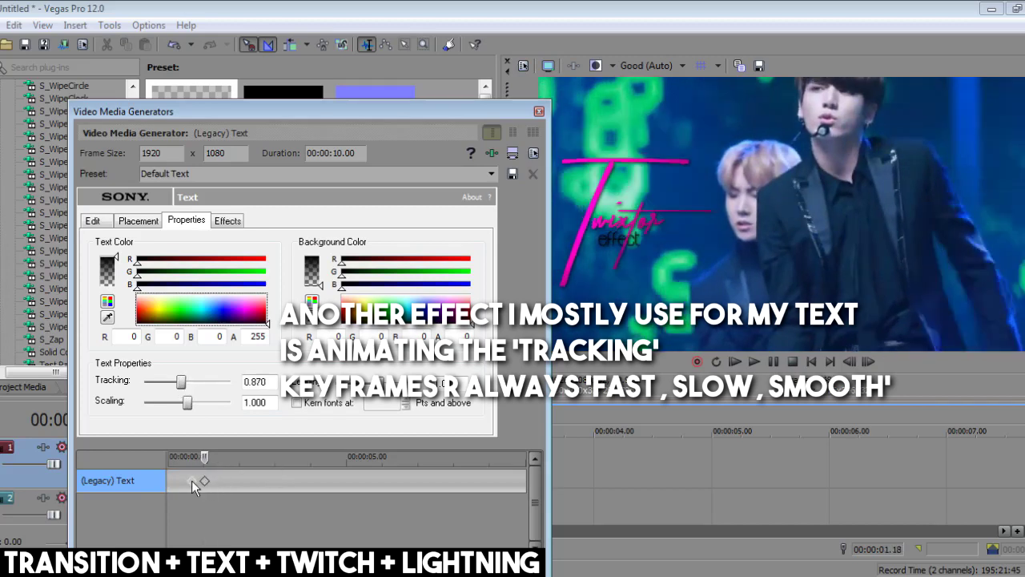
# - Add two further tracking keyframes to the "effect" text, widening the tracking to about 1.296 at the last one
pyautogui.moveTo(206, 458)
pyautogui.mouseDown()
pyautogui.moveTo(232, 458)
pyautogui.moveTo(223, 458)
pyautogui.mouseUp()
pyautogui.moveTo(181, 382); pyautogui.dragTo(199, 383)
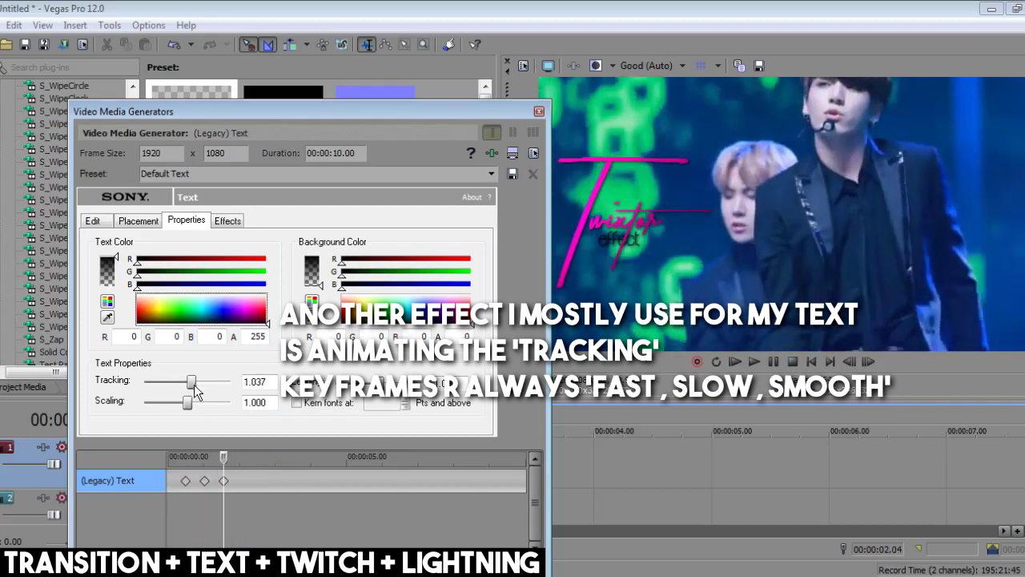
pyautogui.moveTo(278, 479); pyautogui.dragTo(241, 462)
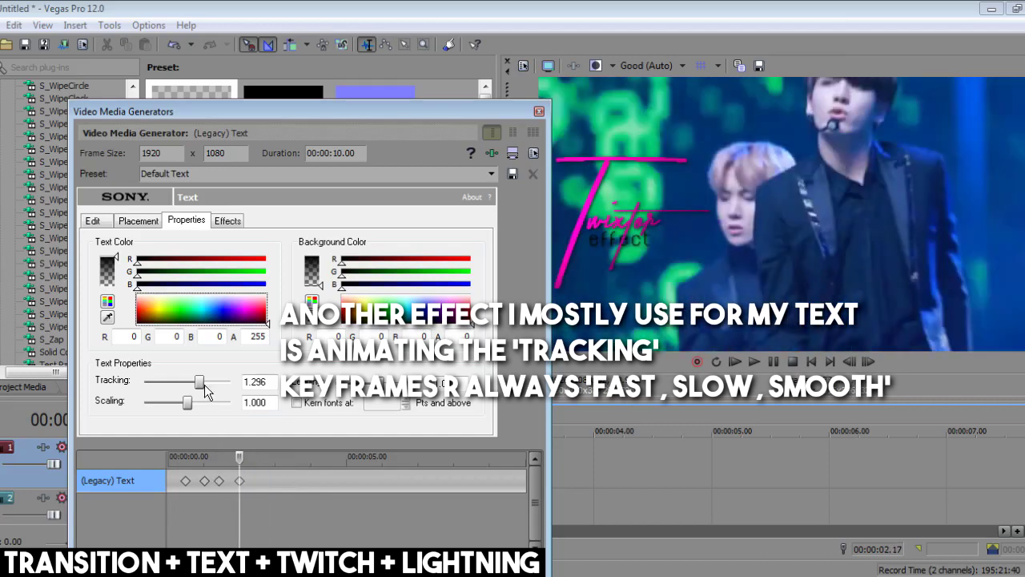
# - Set the interpolation of the tracking keyframes following the fast, slow, smooth pattern
pyautogui.rightClick(239, 478)
pyautogui.click(269, 356)
pyautogui.rightClick(219, 481)
pyautogui.click(244, 394)
pyautogui.rightClick(205, 481)
pyautogui.click(234, 376)
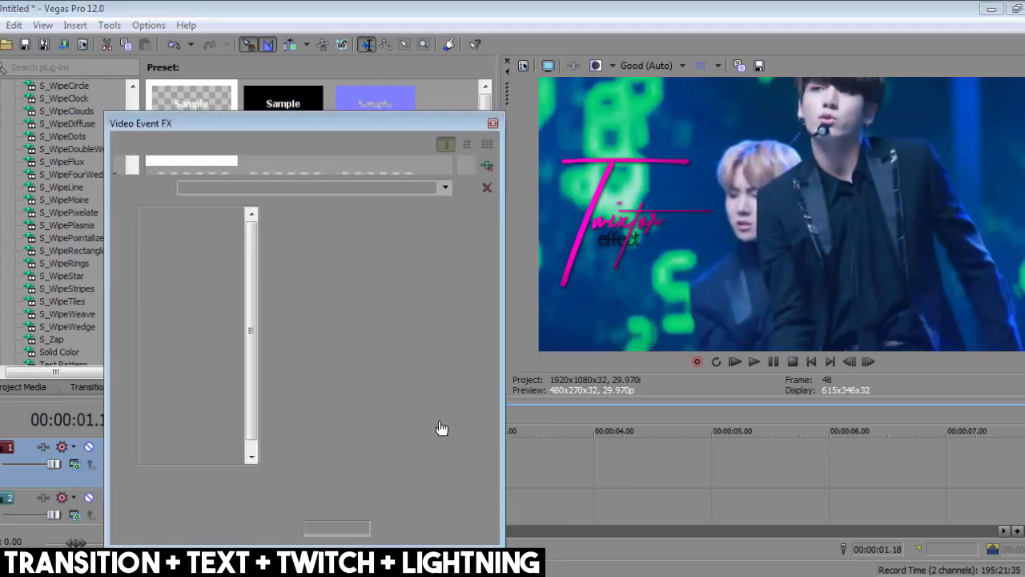
# - Copy the Twixtor text's Position keyframes into the "effect" text's Pan/Crop and play back the zoom
pyautogui.rightClick(257, 491)
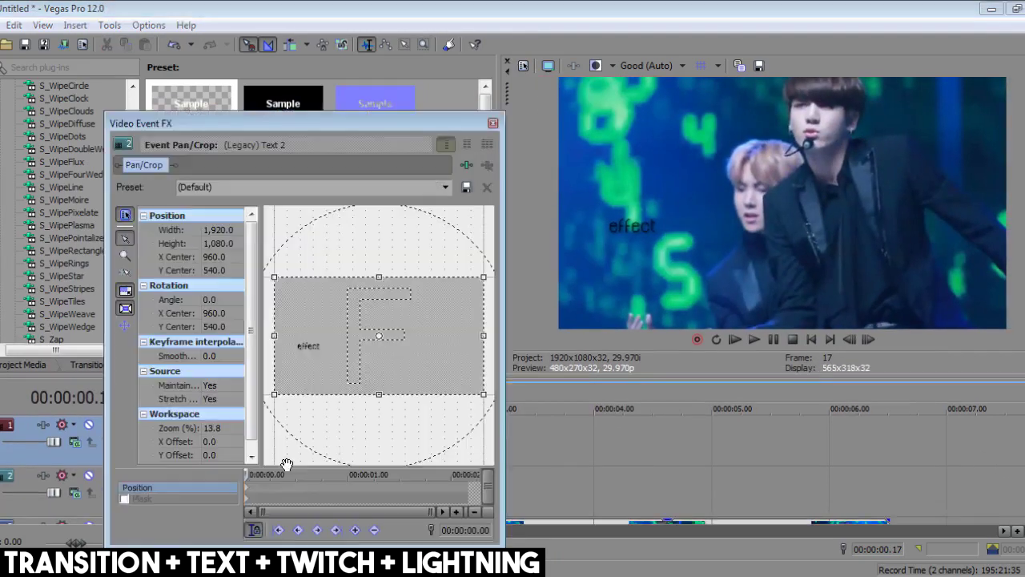
pyautogui.rightClick(248, 487)
pyautogui.click(301, 336)
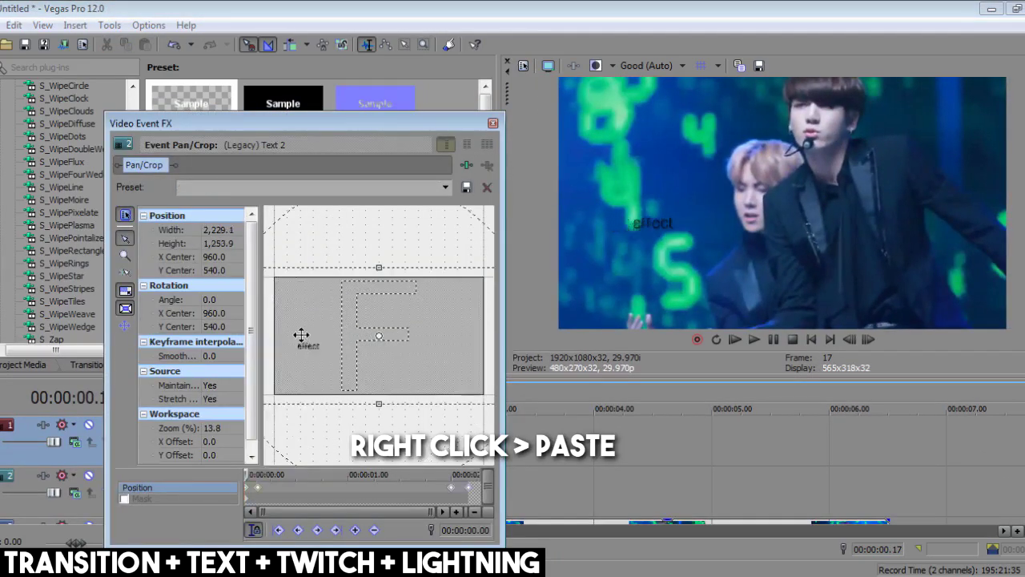
pyautogui.press('space')
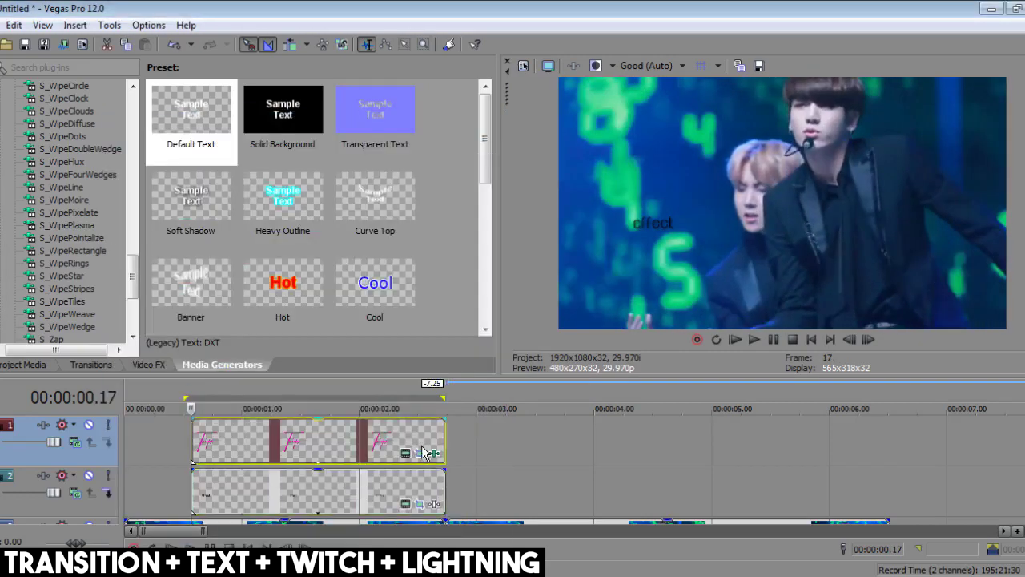
# - Check the Twixtor text's mask keyframes and enable the mask in the "effect" text's Pan/Crop
pyautogui.click(422, 449)
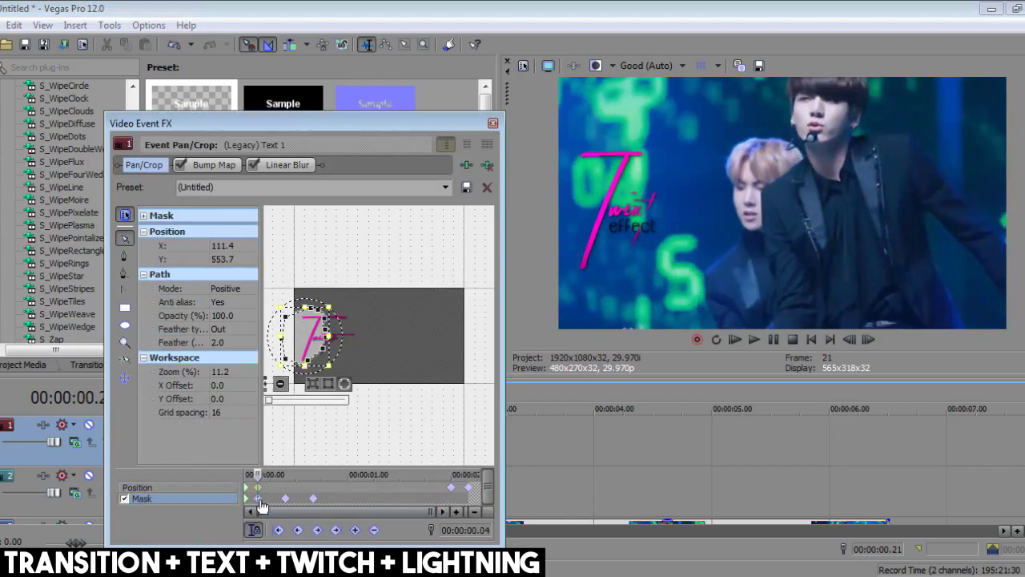
pyautogui.click(493, 123)
pyautogui.click(418, 503)
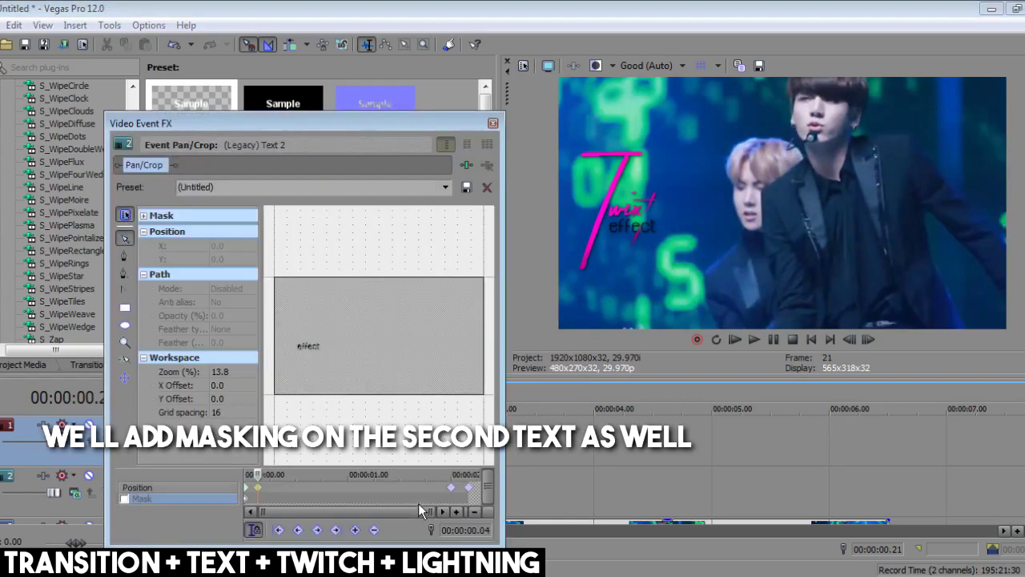
pyautogui.click(457, 511)
pyautogui.click(124, 498)
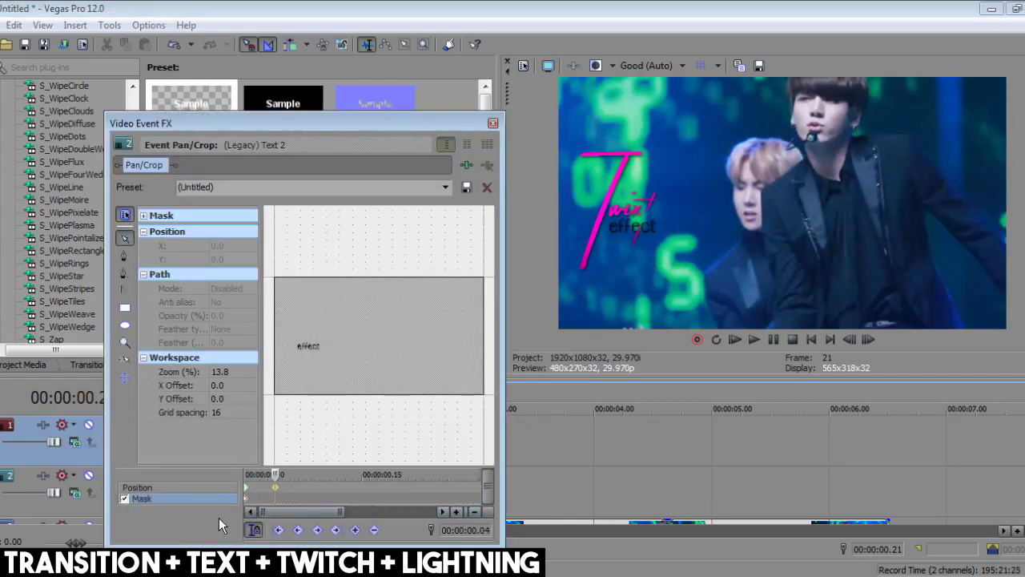
# - At the first mask keyframe, draw a closed mask shape over the frame's left edge, just before the word "effect"
pyautogui.click(246, 500)
pyautogui.click(125, 342)
pyautogui.click(309, 346)
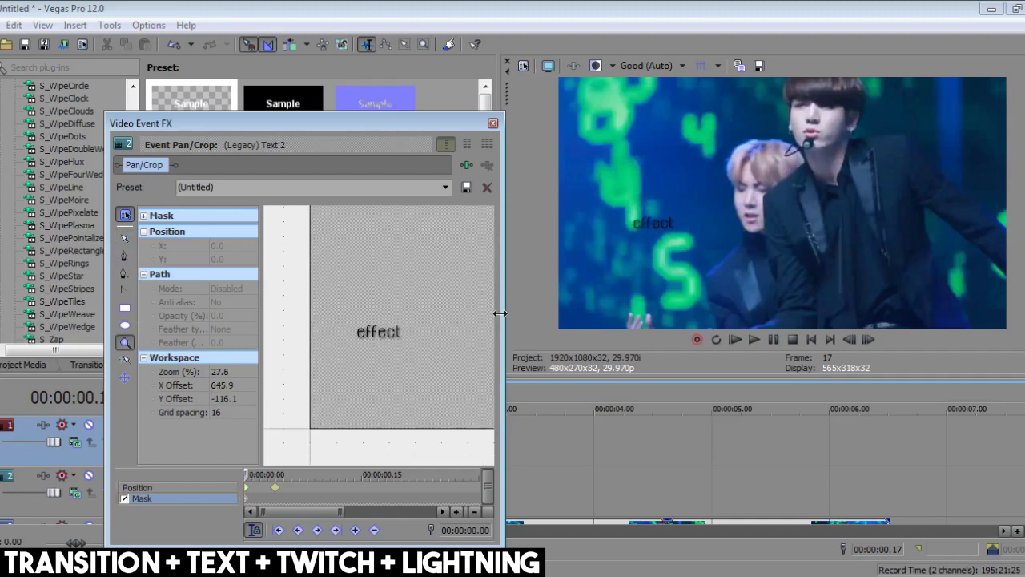
pyautogui.moveTo(499, 308); pyautogui.dragTo(661, 308)
pyautogui.click(457, 325)
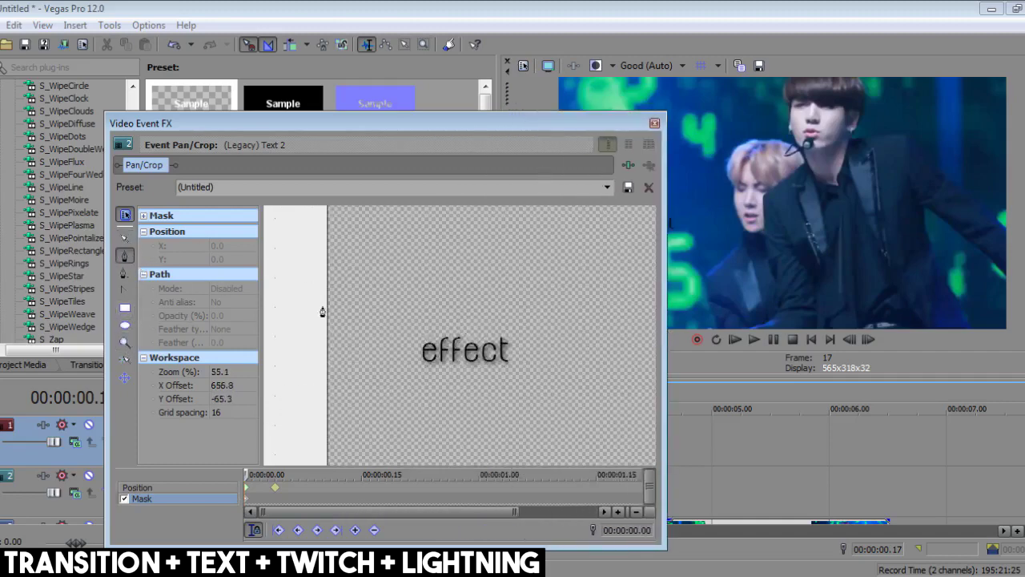
pyautogui.click(293, 290)
pyautogui.click(320, 290)
# - Feather the new mask outward by 1.0
pyautogui.click(233, 329)
pyautogui.click(228, 352)
pyautogui.click(221, 342)
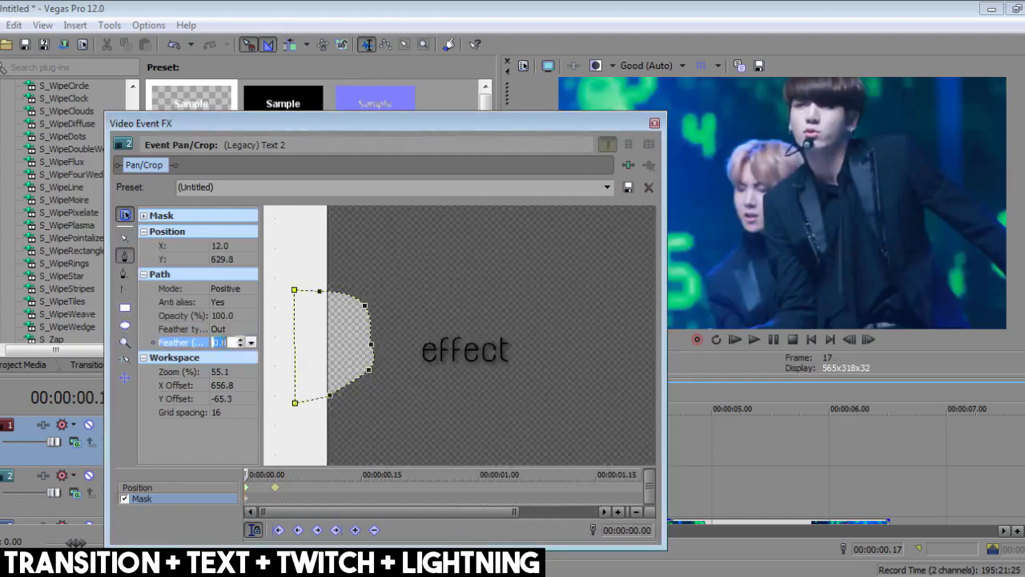
pyautogui.write('1')
pyautogui.press('Return')
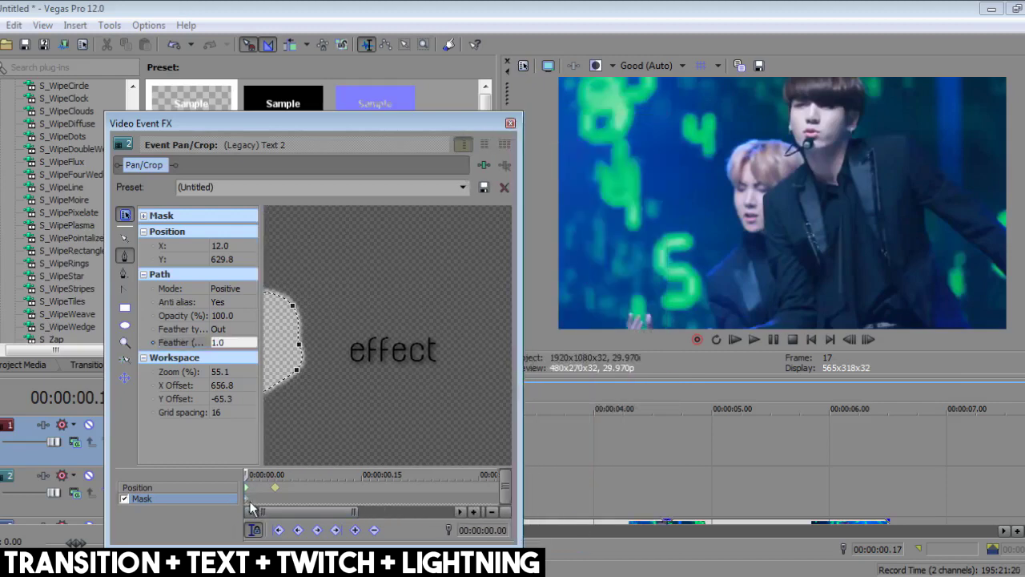
# - Delay the first mask keyframe by about two frames and stretch the mask's leading points rightward across the word "effect" in further keyframes
pyautogui.moveTo(246, 500); pyautogui.dragTo(260, 500)
pyautogui.press('Left')
pyautogui.press('Right')
pyautogui.press('Right')
pyautogui.click(124, 238)
pyautogui.moveTo(344, 323); pyautogui.dragTo(433, 349)
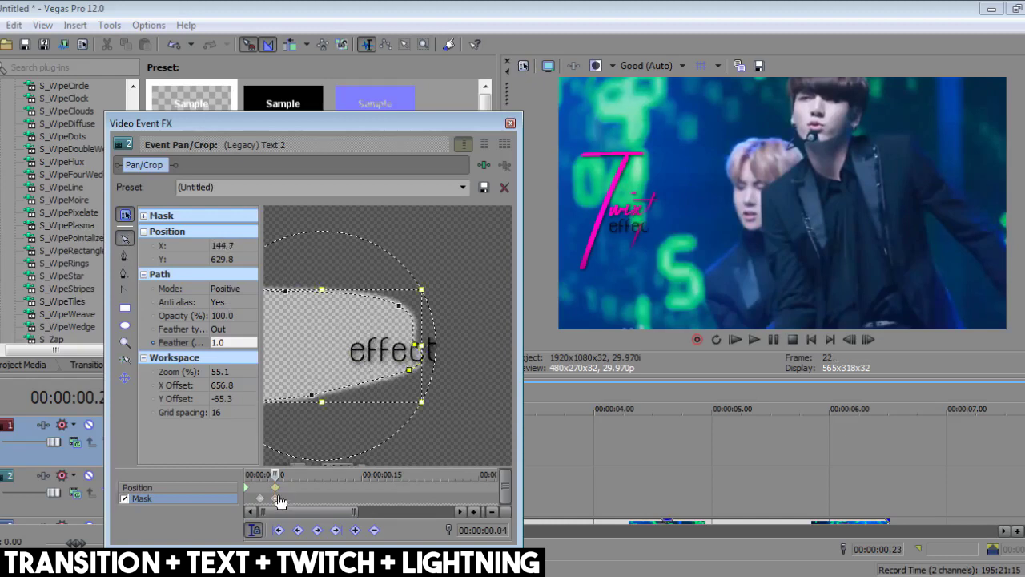
pyautogui.moveTo(451, 343); pyautogui.dragTo(454, 343)
# - Set the "effect" text's last mask keyframe to smooth and its first to fast, and close the Pan/Crop settings
pyautogui.rightClick(314, 498)
pyautogui.click(335, 458)
pyautogui.rightClick(261, 498)
pyautogui.click(296, 419)
pyautogui.click(509, 124)
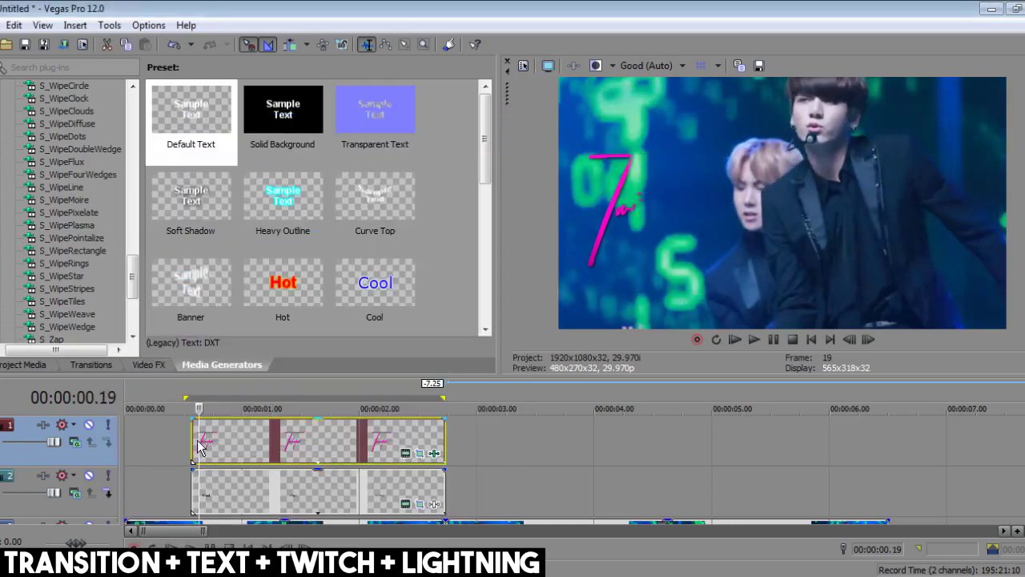
# - Step through the start of the text reveal and apply the Linear Blur Horizontal Light preset to the "effect" text
pyautogui.press('Left')
pyautogui.press('Left')
pyautogui.scroll(3, 197, 440)
pyautogui.scroll(-1, 197, 440)
pyautogui.press('Right')
pyautogui.press('Right')
pyautogui.press('Right')
pyautogui.press('Right')
pyautogui.press('Right')
pyautogui.press('Right')
pyautogui.press('Right')
pyautogui.press('Right')
pyautogui.press('Right')
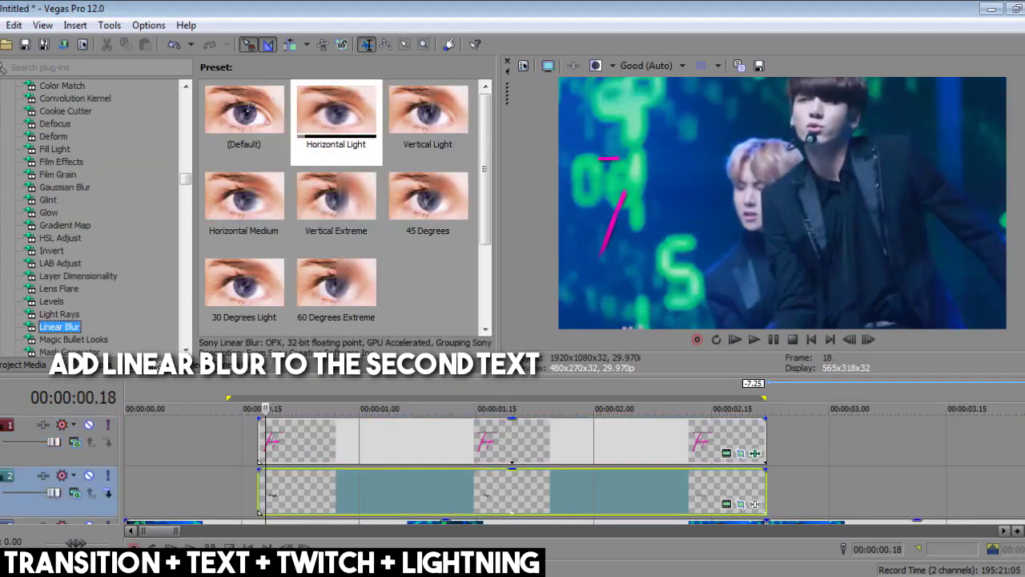
pyautogui.moveTo(339, 110); pyautogui.dragTo(761, 485)
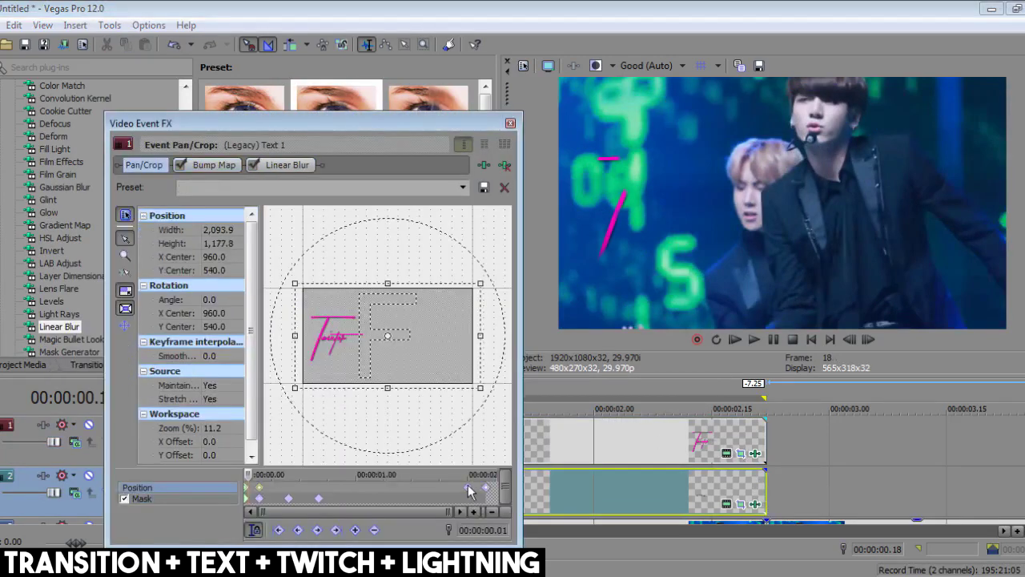
# - Keyframe the "effect" text's Linear Blur Amount to 0 at 00:00:02.00 and slightly higher at the end, and close the effect settings
pyautogui.click(468, 484)
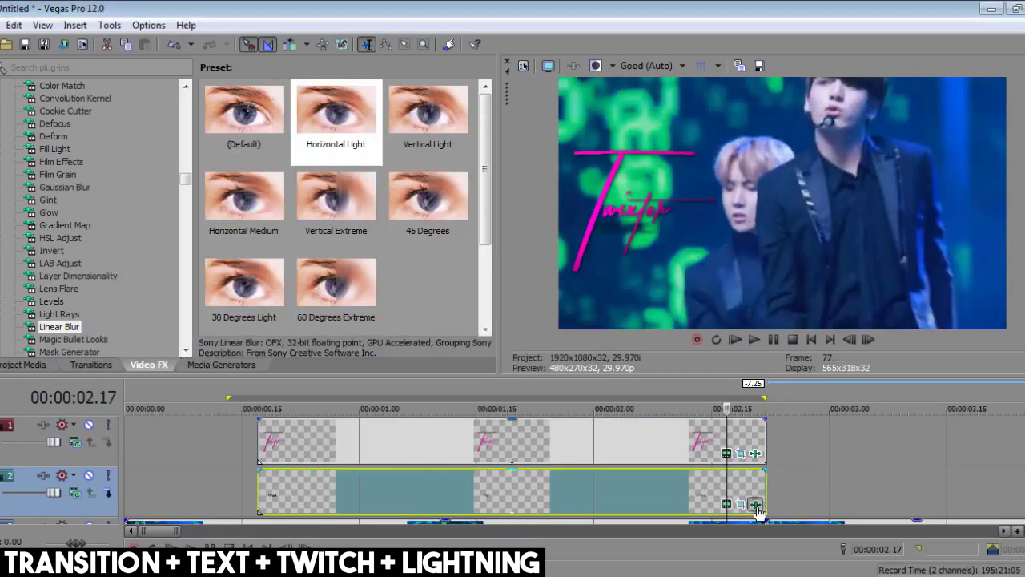
pyautogui.click(756, 505)
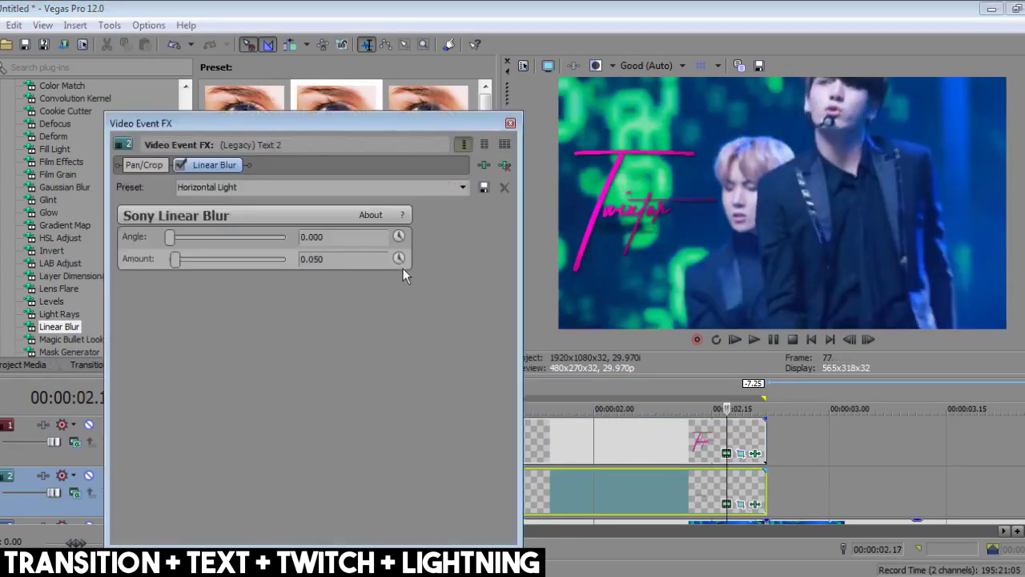
pyautogui.moveTo(175, 259); pyautogui.dragTo(158, 262)
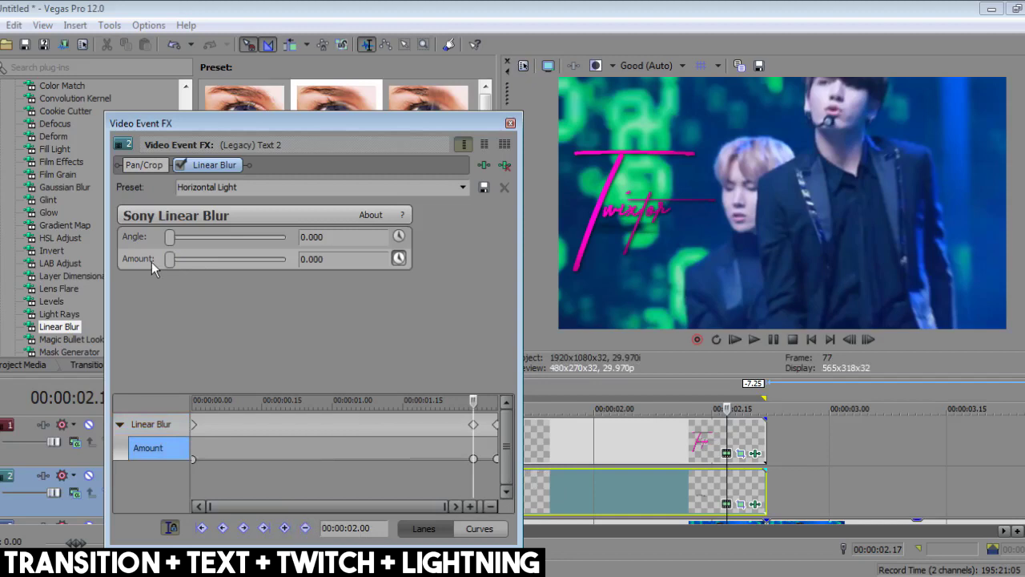
pyautogui.click(499, 430)
pyautogui.moveTo(171, 260); pyautogui.dragTo(174, 264)
pyautogui.click(511, 122)
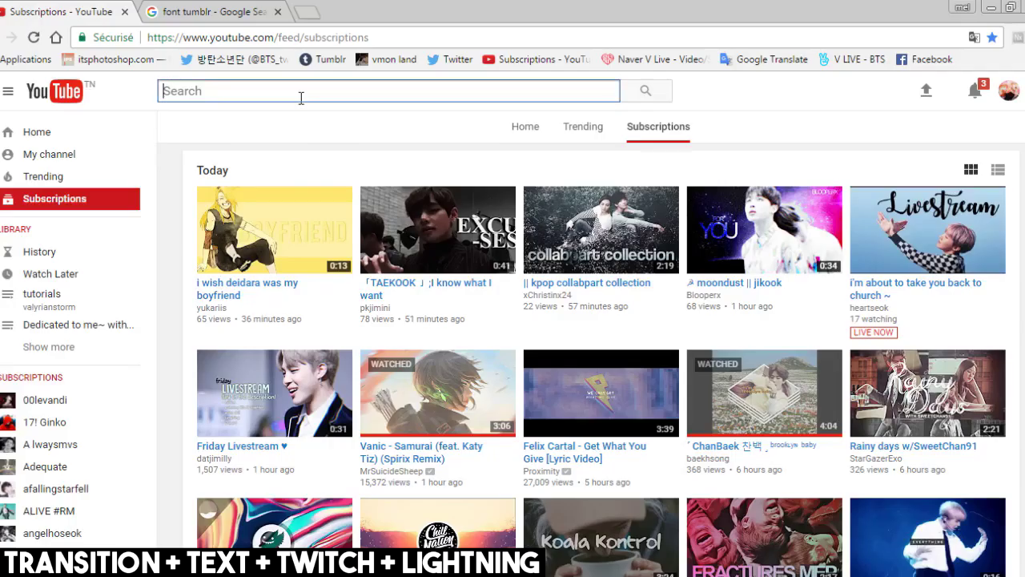
# - Switch to YouTube in the browser, search for "rgb twitch plug ins for sony vegas", and open a result
pyautogui.write('rgb')
pyautogui.press('Down')
pyautogui.press('Return')
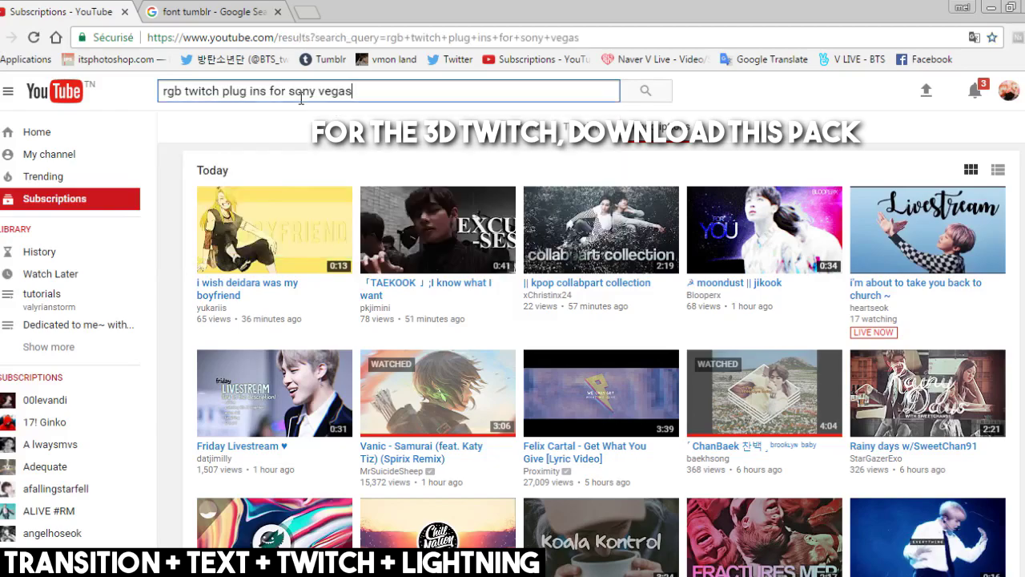
pyautogui.click(566, 457)
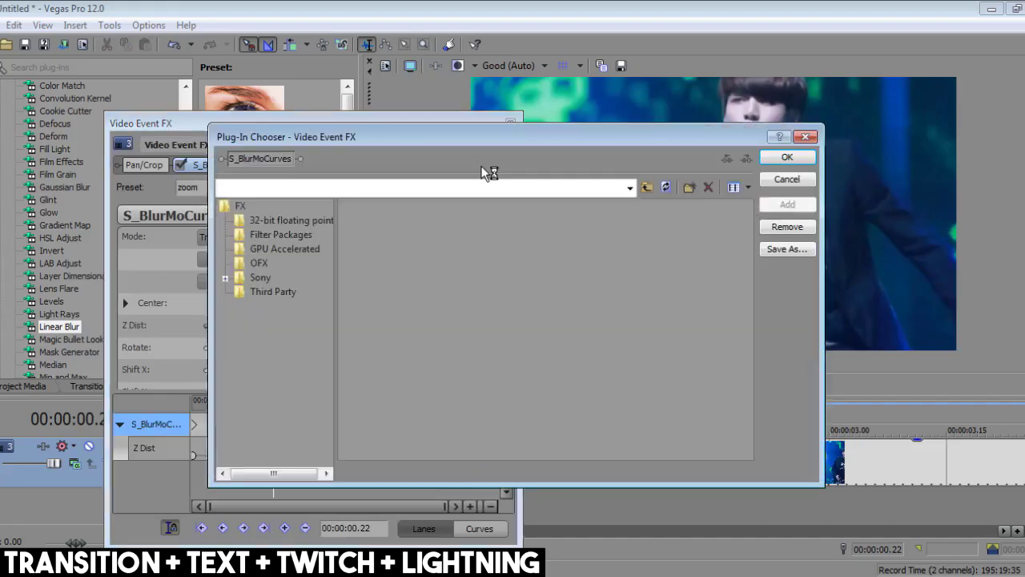
# - Add the "RGB Twitch Horizontal (Smooth)" filter package to the dance clip
pyautogui.click(280, 234)
pyautogui.moveTo(748, 453); pyautogui.dragTo(748, 453)
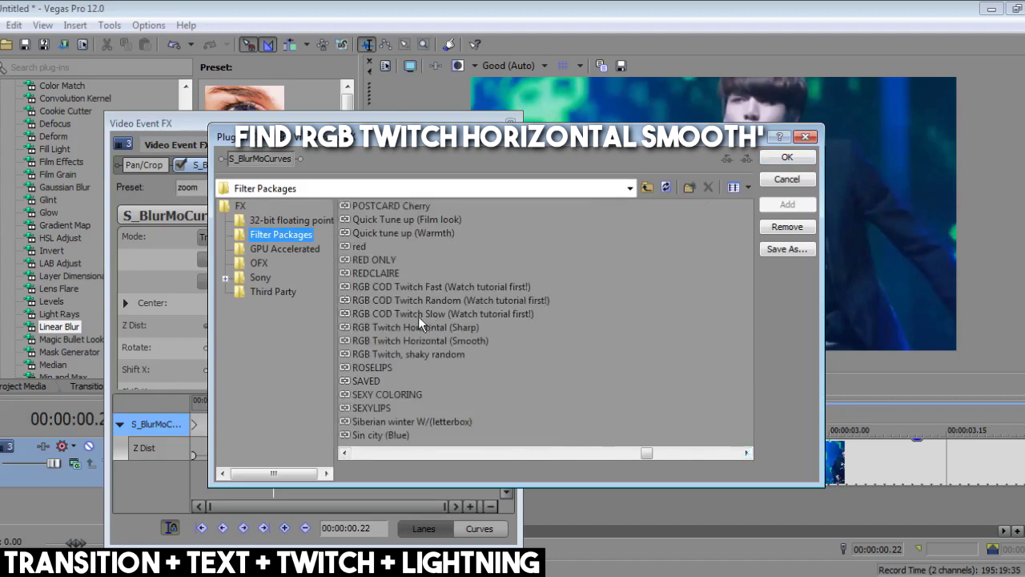
pyautogui.click(415, 342)
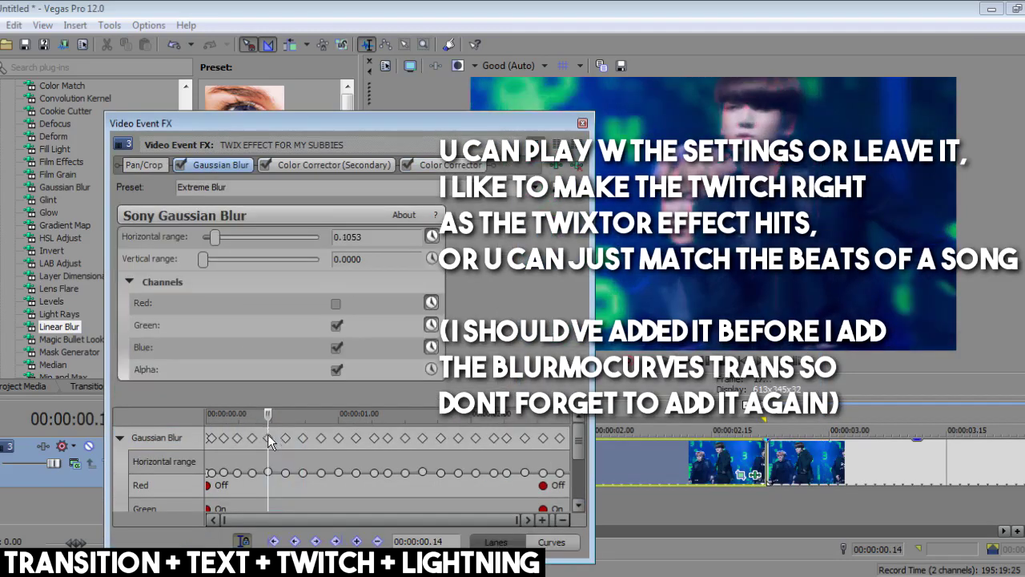
# - Adjust the Gaussian Blur's Horizontal range keyframes across the clip, including 0 at 00:00:00.14 and about 0.02 at 00:00:01.27
pyautogui.moveTo(215, 237); pyautogui.dragTo(192, 243)
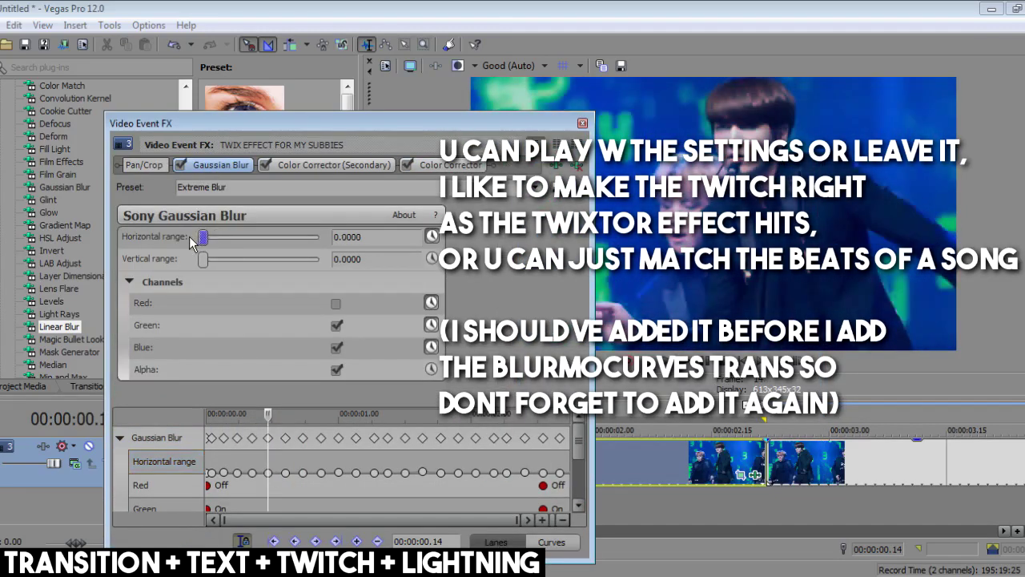
pyautogui.click(302, 473)
pyautogui.moveTo(204, 237); pyautogui.dragTo(210, 242)
pyautogui.click(340, 442)
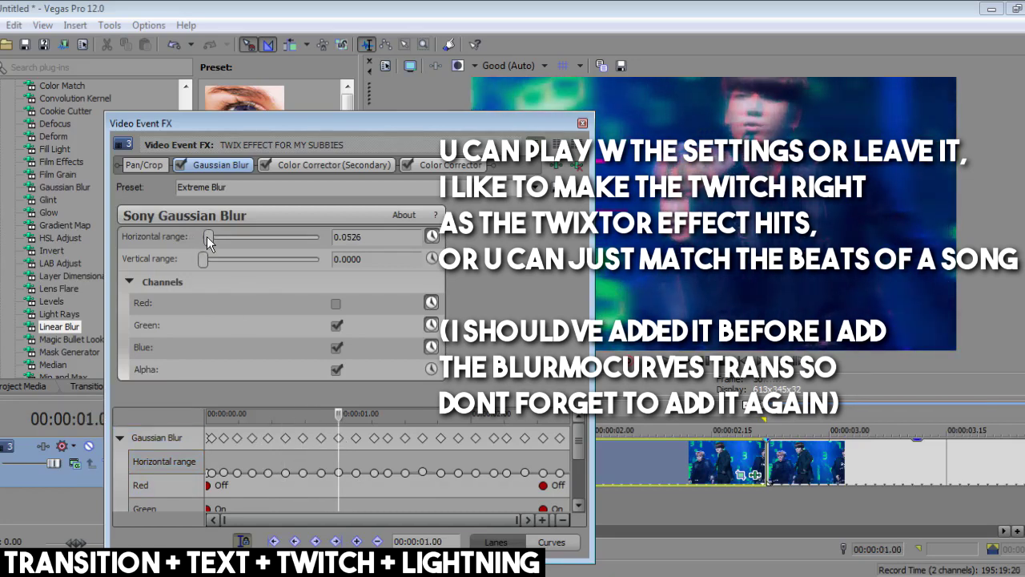
pyautogui.moveTo(206, 242); pyautogui.dragTo(209, 244)
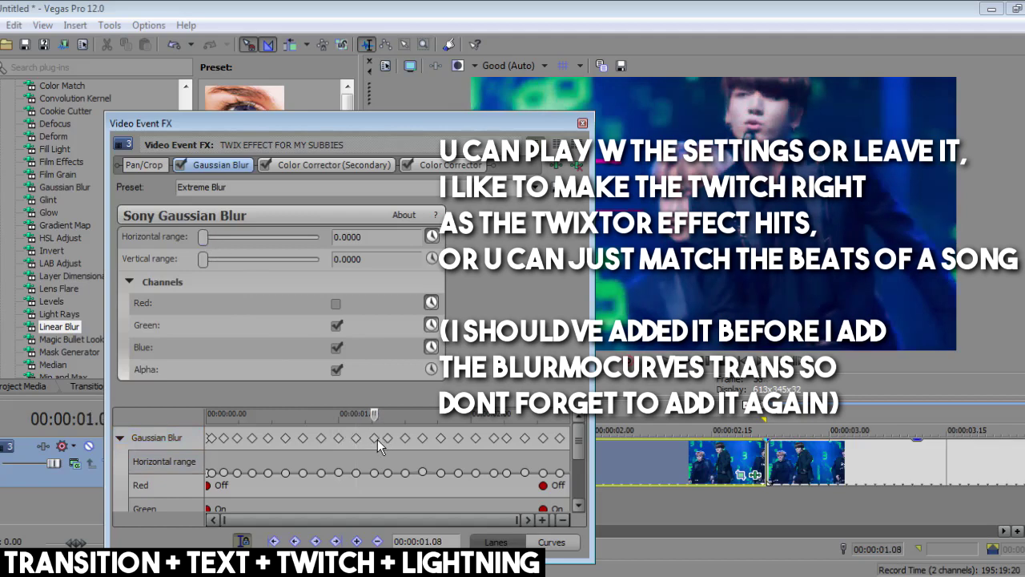
pyautogui.click(403, 441)
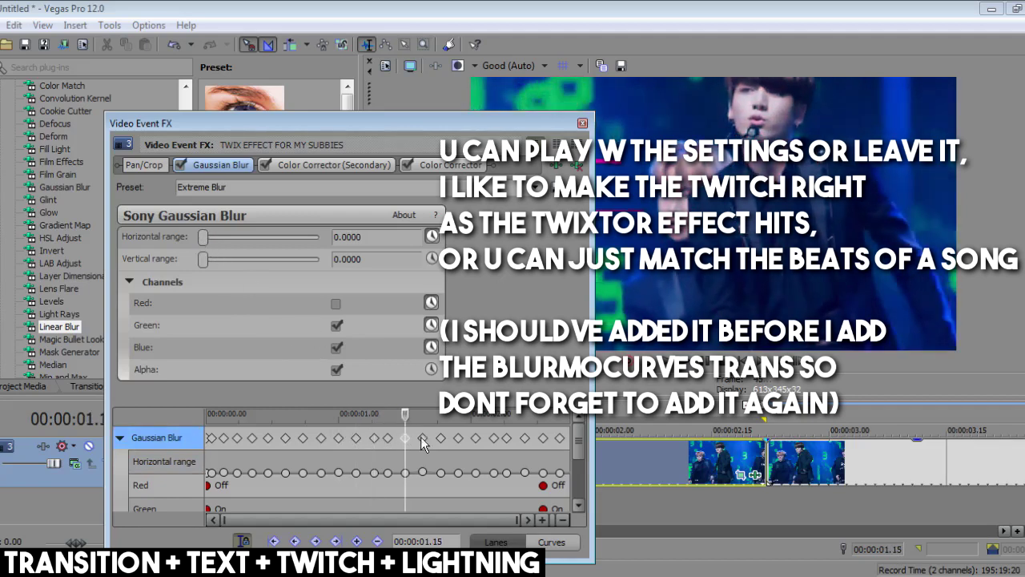
pyautogui.moveTo(217, 244); pyautogui.dragTo(208, 244)
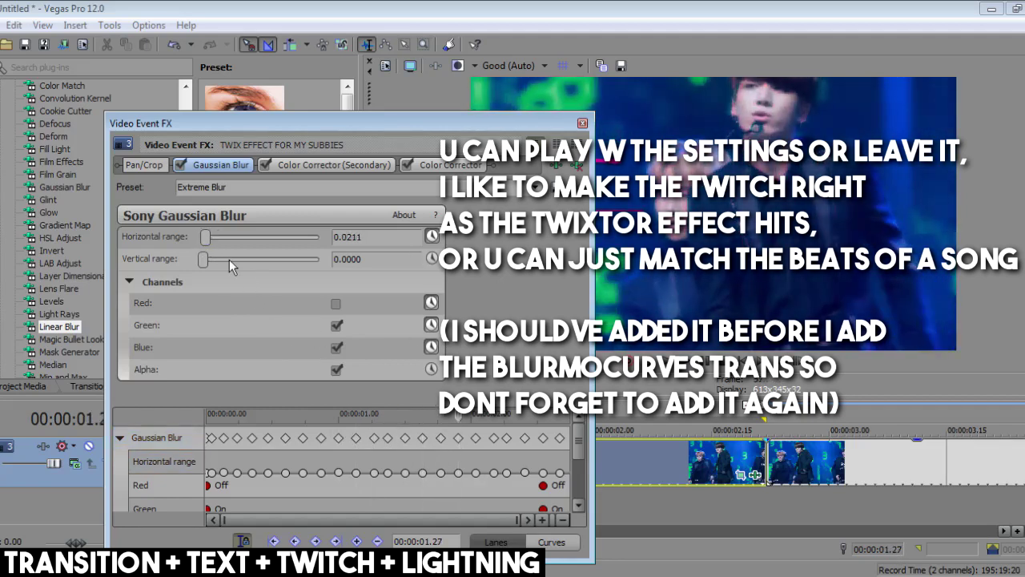
pyautogui.moveTo(203, 238); pyautogui.dragTo(205, 237)
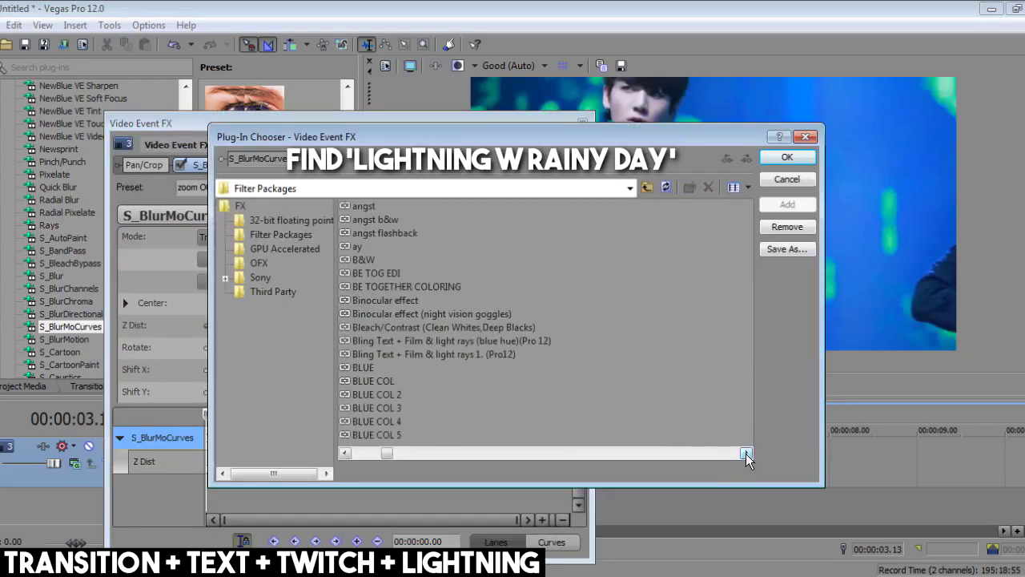
# - Find the lightning with rainy day filter package and choose it for the following dance clip
pyautogui.click(746, 453)
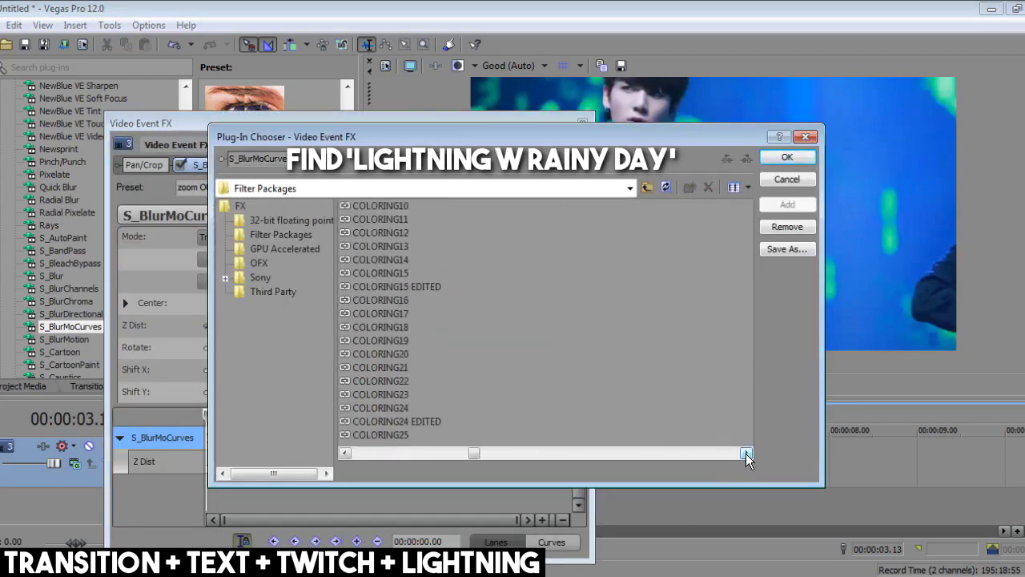
pyautogui.click(745, 453)
pyautogui.click(394, 312)
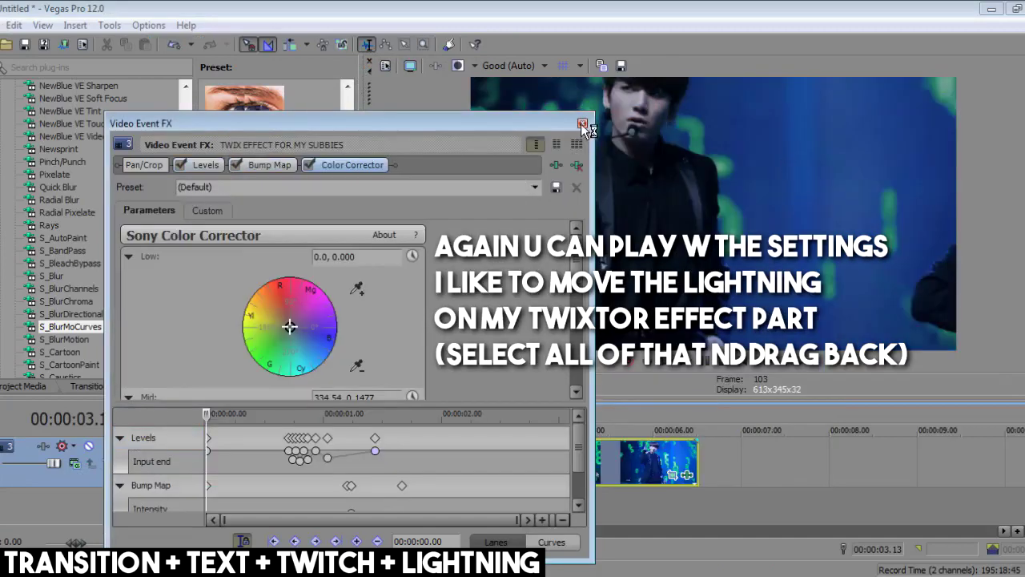
# - Select all the lightning's Levels keyframes except the first and shift them earlier, starting at about 00:00:00.04
pyautogui.moveTo(395, 440); pyautogui.dragTo(222, 445)
pyautogui.moveTo(302, 447); pyautogui.dragTo(235, 447)
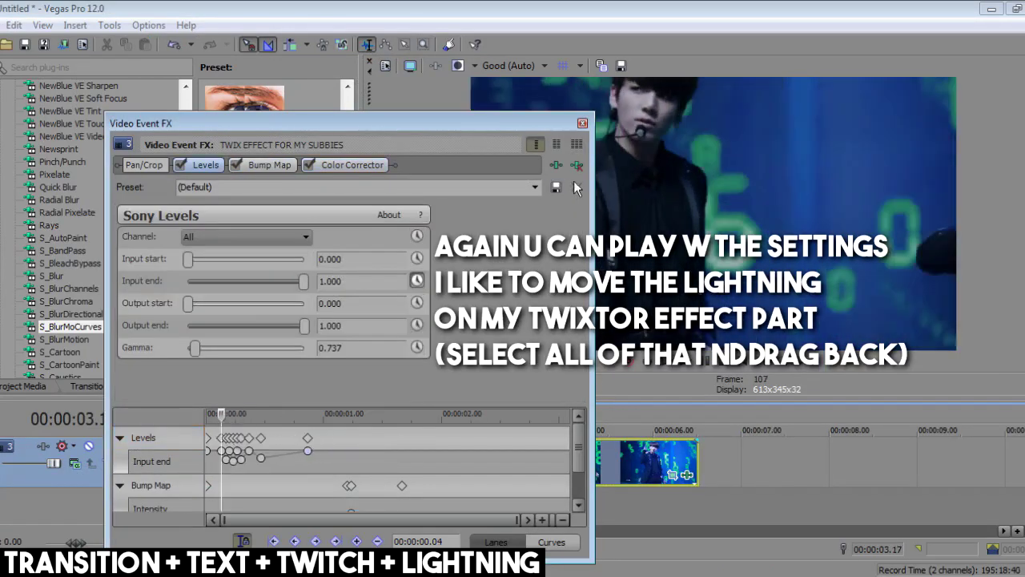
pyautogui.click(207, 440)
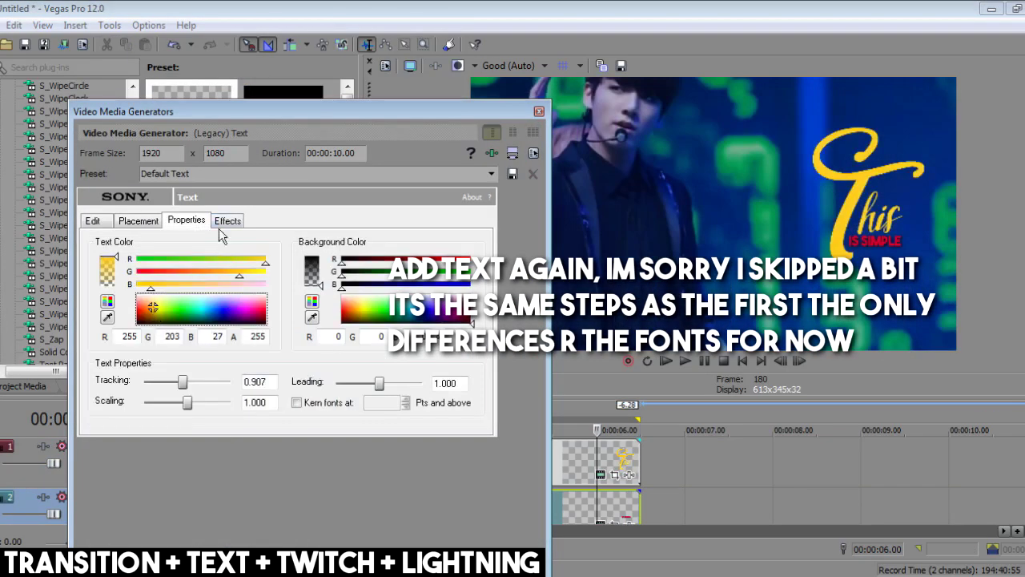
# - Enable a shadow effect on the yellow text and fine-tune its setting
pyautogui.click(225, 224)
pyautogui.click(99, 339)
pyautogui.moveTo(262, 379); pyautogui.dragTo(253, 379)
pyautogui.press('capslock')
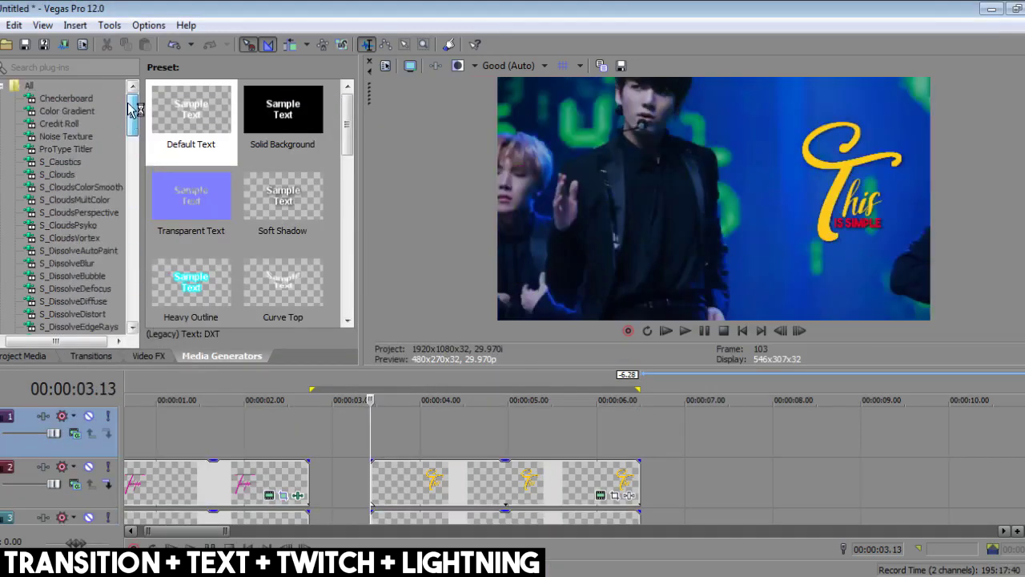
# - Add the Linear Red to Yellow color gradient above the yellow "This" text and move the pink title down to the new track
pyautogui.click(67, 111)
pyautogui.moveTo(347, 124); pyautogui.dragTo(347, 167)
pyautogui.moveTo(283, 197); pyautogui.dragTo(371, 437)
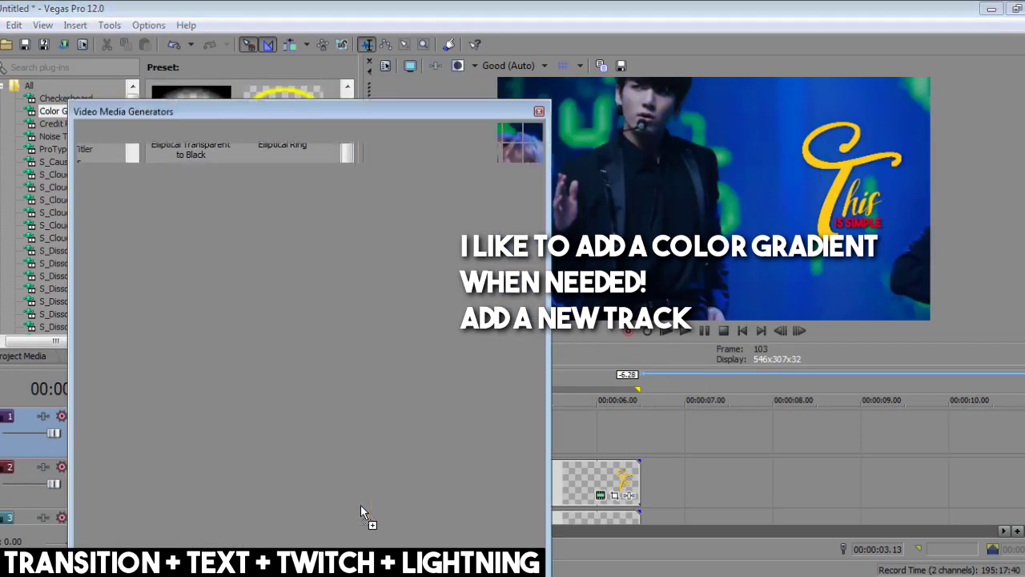
pyautogui.click(539, 112)
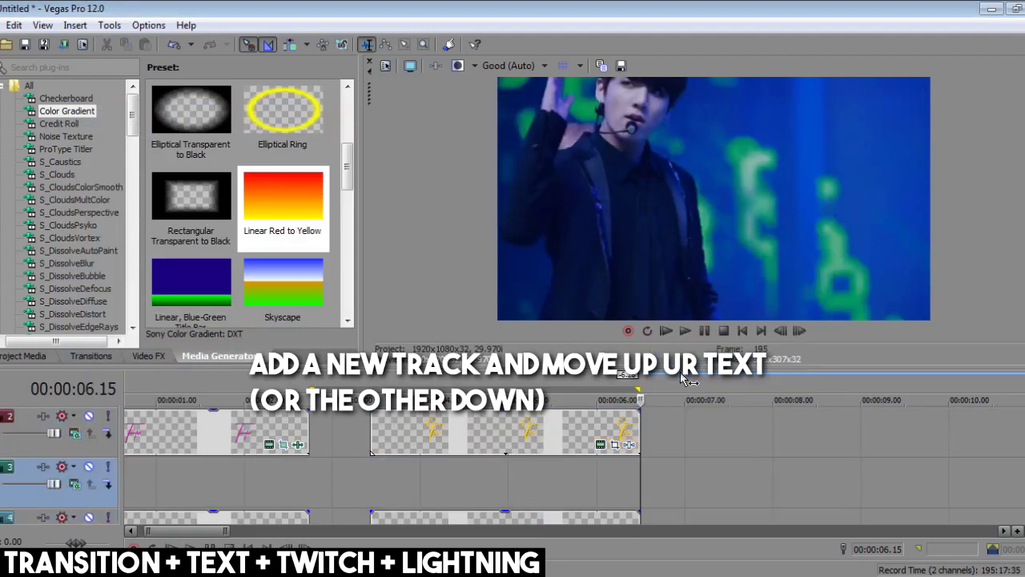
pyautogui.click(236, 486)
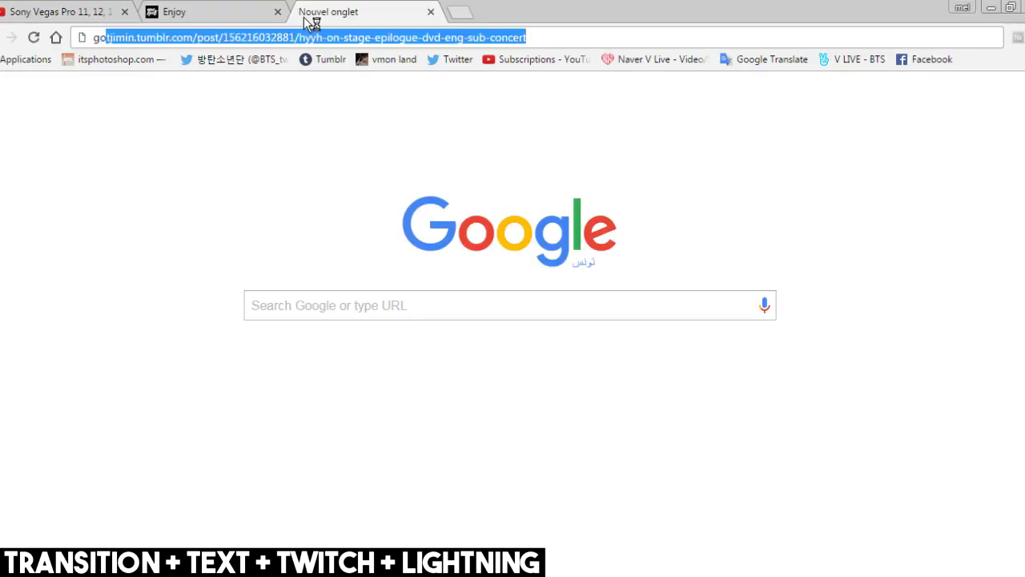
# - In the browser, search Google for "gold color palette", open the full Black and Gold Color Palette image, and save it
pyautogui.write('ld color palette')
pyautogui.press('Return')
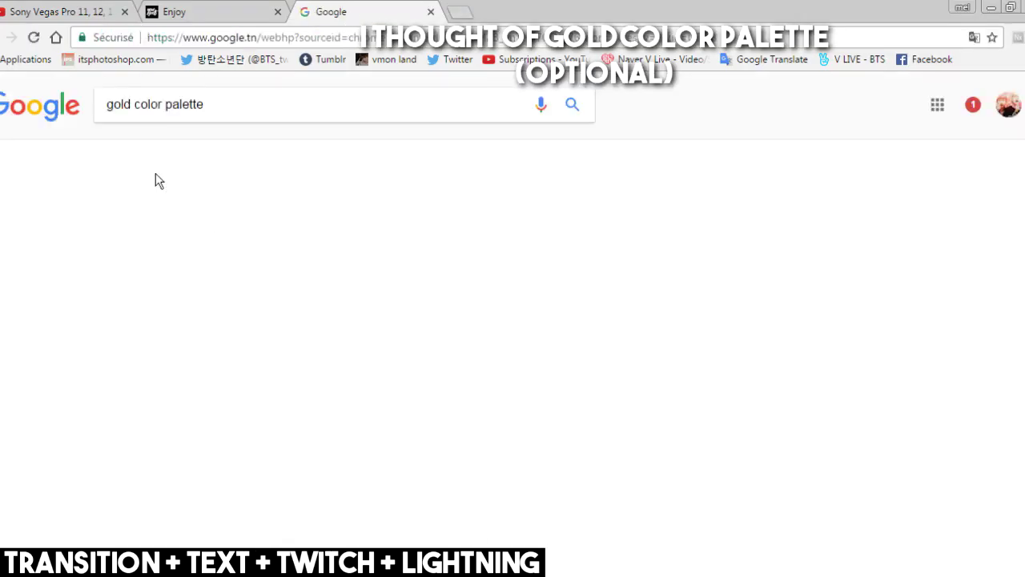
pyautogui.click(329, 281)
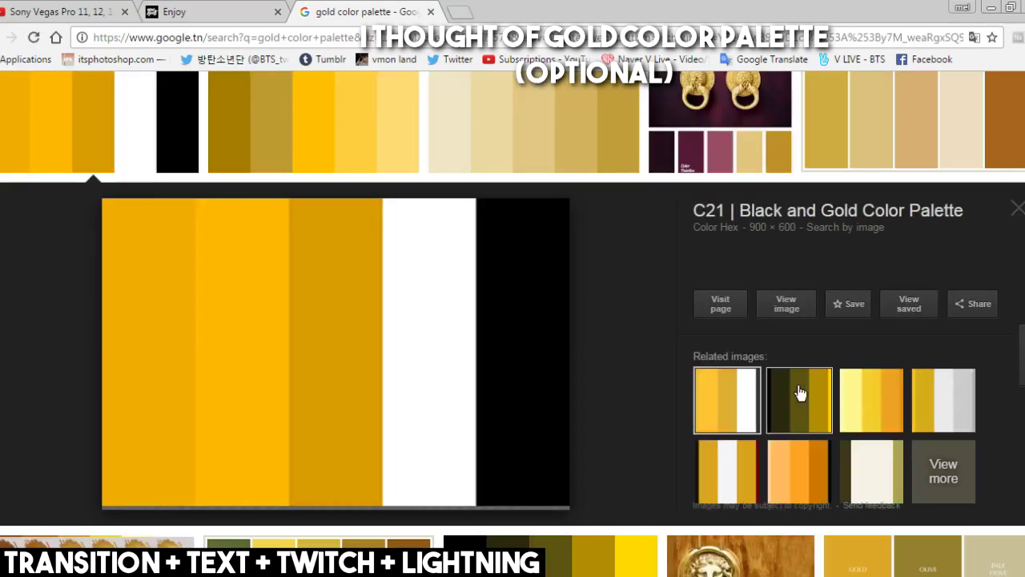
pyautogui.click(793, 301)
pyautogui.rightClick(414, 261)
pyautogui.click(443, 294)
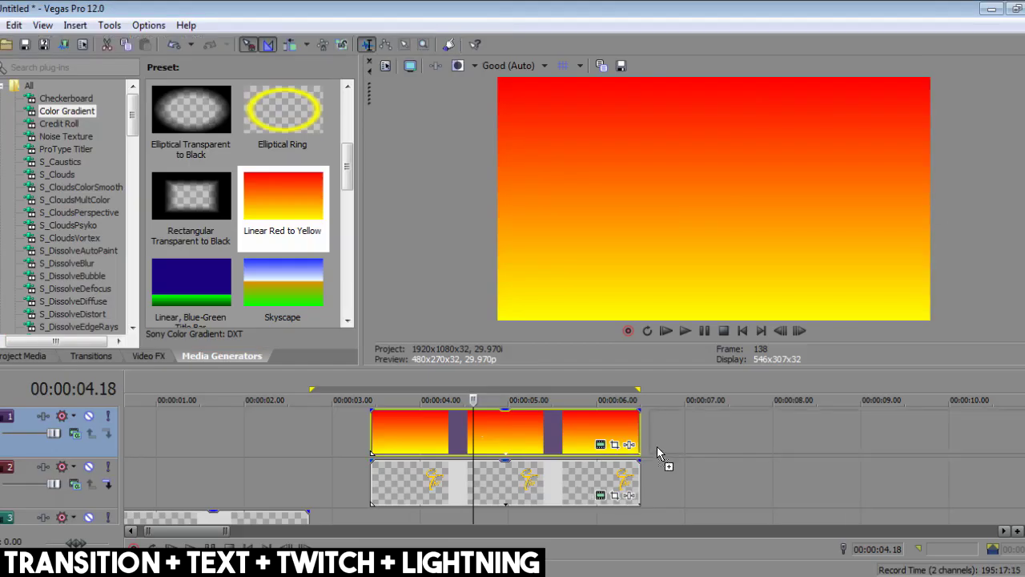
# - Place the gold palette image after the "This" text and sample its gold shades for the gradient's two control points
pyautogui.moveTo(657, 446); pyautogui.dragTo(680, 476)
pyautogui.click(600, 446)
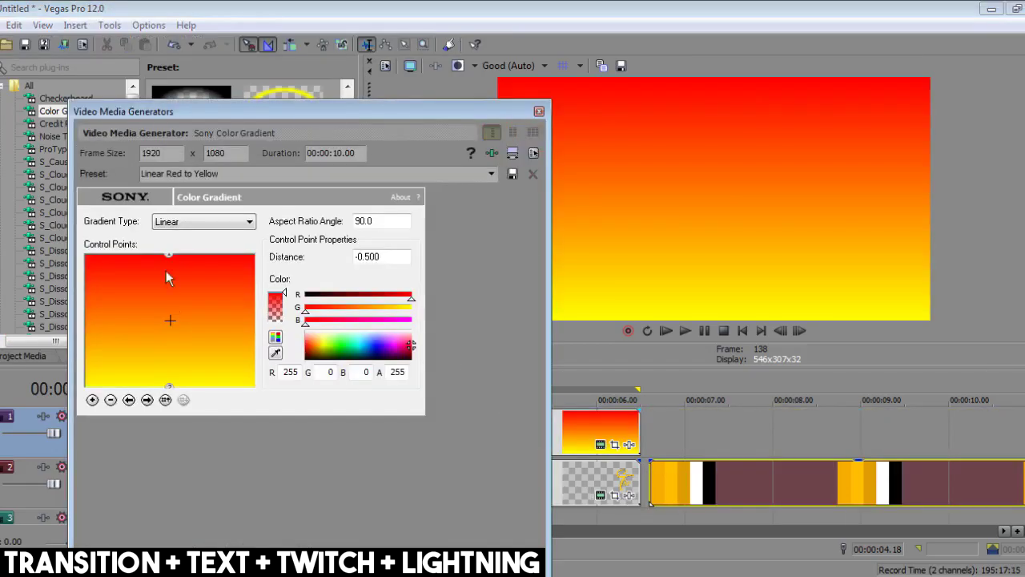
pyautogui.click(683, 478)
pyautogui.click(168, 386)
pyautogui.click(275, 352)
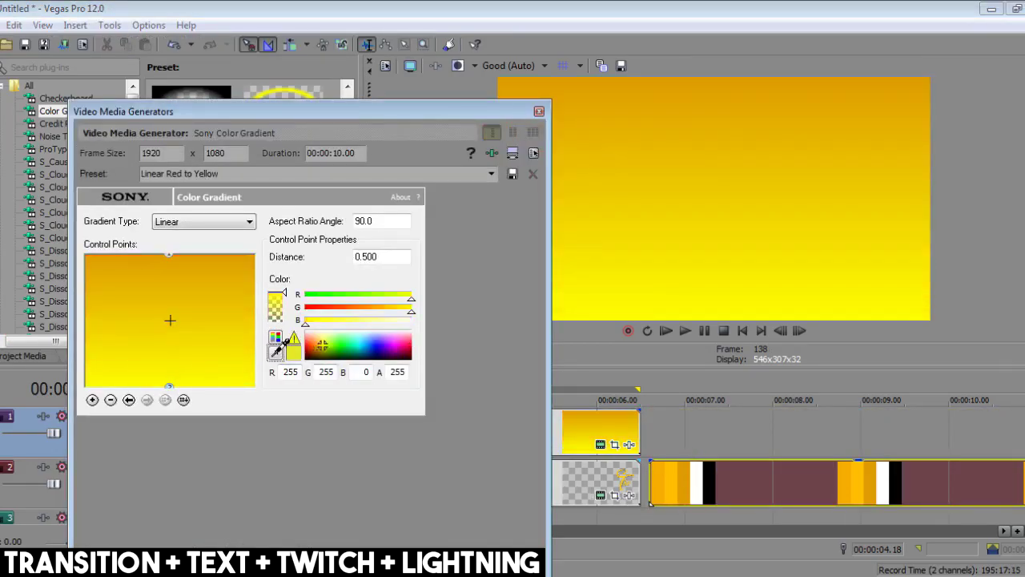
pyautogui.click(655, 487)
pyautogui.click(678, 486)
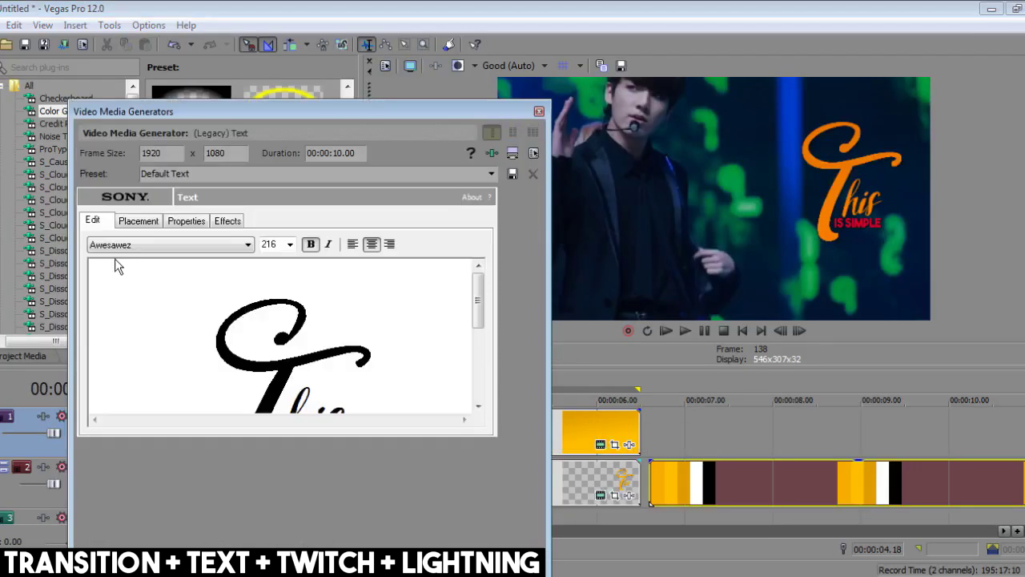
# - Change the "This" text's color to a lighter yellow
pyautogui.click(186, 220)
pyautogui.click(248, 278)
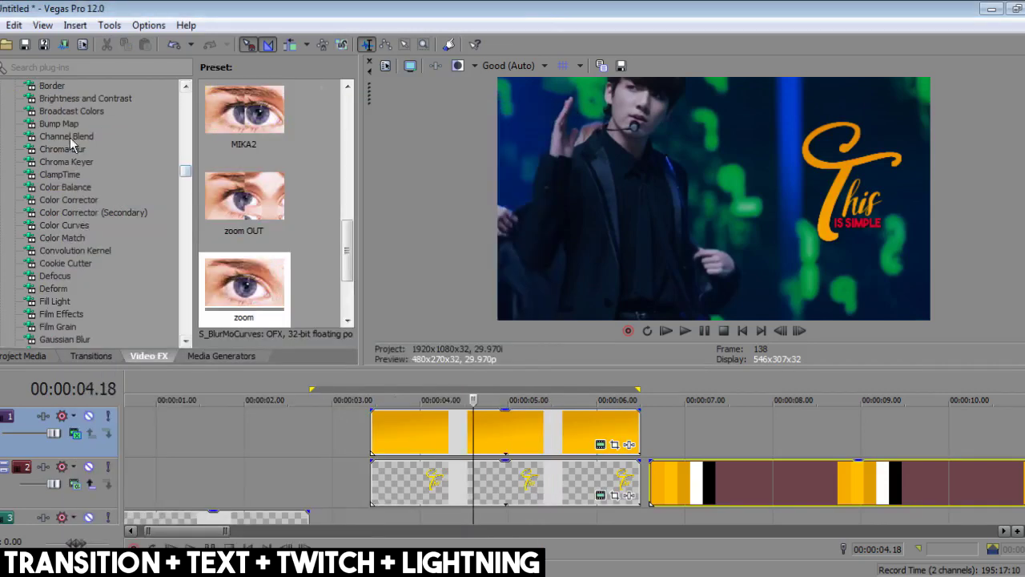
# - Apply the Bump Map Spotlight Up (flat) preset to both the "This" and "IS SIMPLE" texts
pyautogui.click(58, 123)
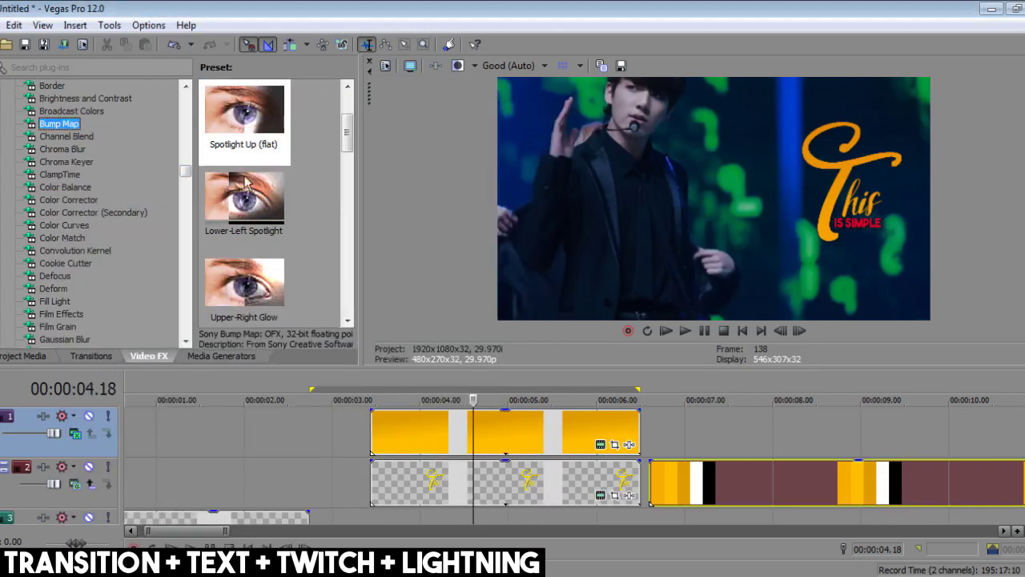
pyautogui.moveTo(506, 487); pyautogui.dragTo(505, 484)
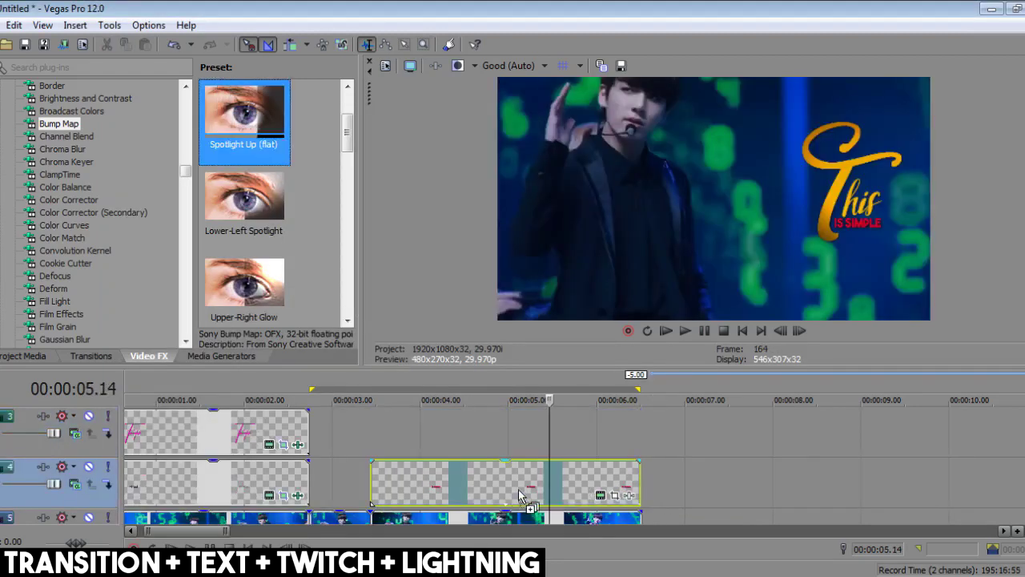
pyautogui.moveTo(519, 491); pyautogui.dragTo(521, 491)
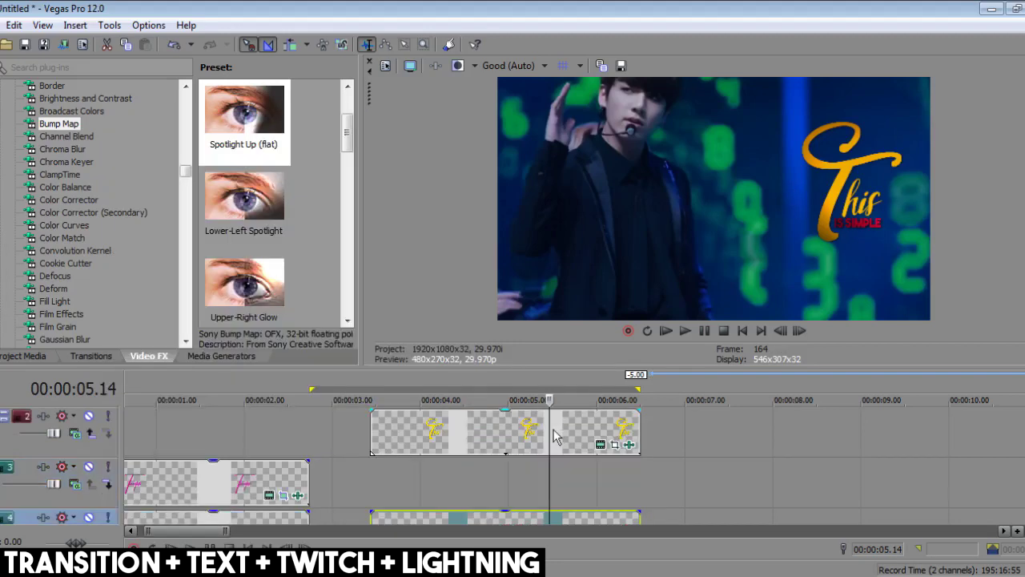
# - Shift the "This" text's Pan/Crop frame right at its start to offset the text leftward, and restore the frame at 00:00:00.06
pyautogui.click(371, 438)
pyautogui.click(618, 445)
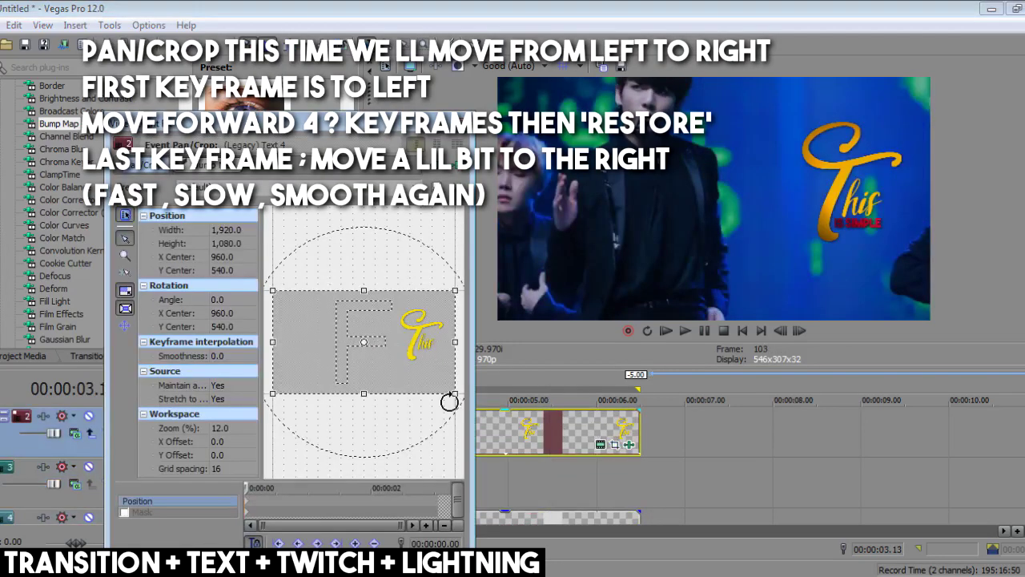
pyautogui.click(125, 238)
pyautogui.moveTo(399, 325); pyautogui.dragTo(446, 329)
pyautogui.click(249, 505)
pyautogui.press('Right')
pyautogui.press('Right')
pyautogui.press('Right')
pyautogui.press('Right')
pyautogui.press('Right')
pyautogui.press('Right')
pyautogui.rightClick(483, 394)
pyautogui.click(494, 413)
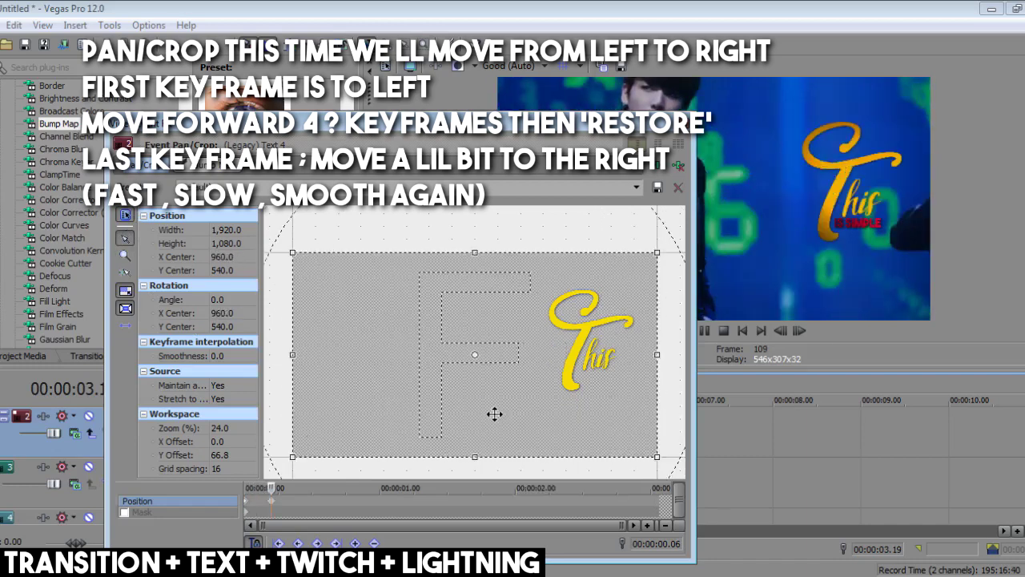
# - Nudge the Pan/Crop frame slightly left in a last keyframe at the clip's end, and shift the first keyframe's frame farther right
pyautogui.click(620, 509)
pyautogui.moveTo(603, 409); pyautogui.dragTo(598, 410)
pyautogui.moveTo(620, 501); pyautogui.dragTo(673, 506)
pyautogui.click(659, 500)
pyautogui.click(246, 500)
pyautogui.moveTo(421, 404); pyautogui.dragTo(452, 404)
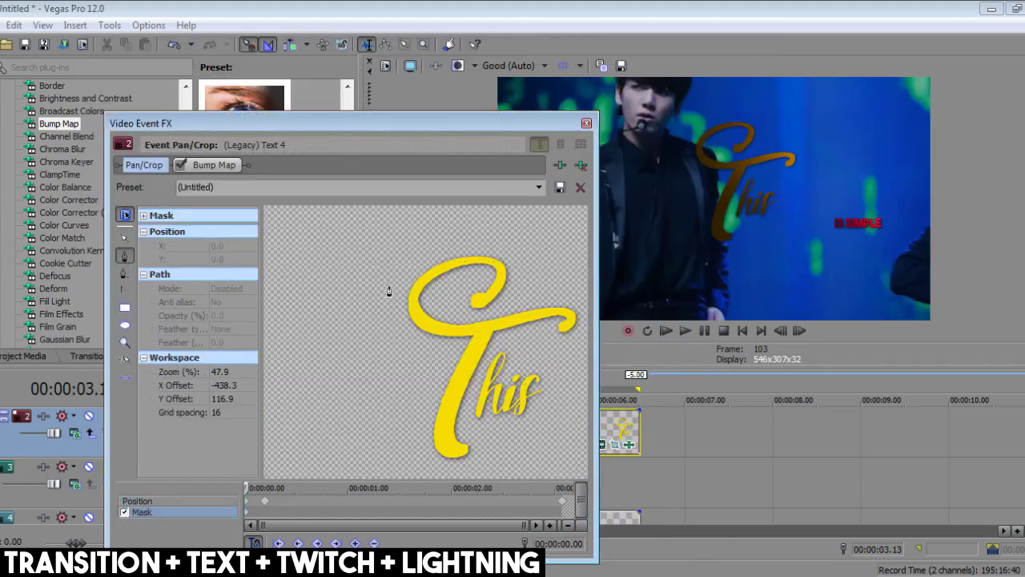
# - Outline the left part of the "This" text with a mask path following the dancer's body, and set the path mode to Negative
pyautogui.click(389, 282)
pyautogui.click(409, 283)
pyautogui.click(427, 290)
pyautogui.click(437, 311)
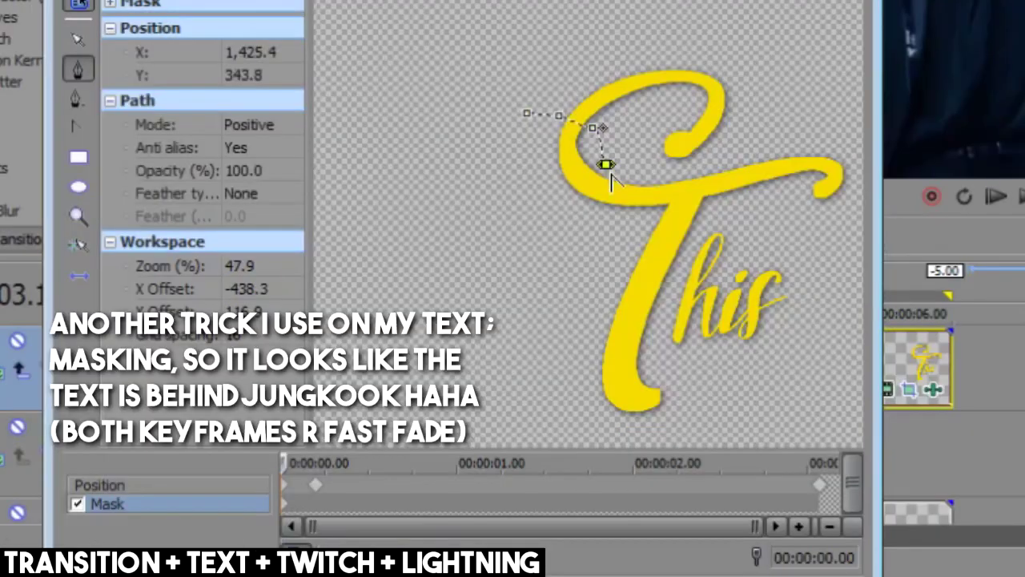
pyautogui.click(526, 120)
pyautogui.click(248, 125)
pyautogui.click(247, 158)
pyautogui.click(258, 193)
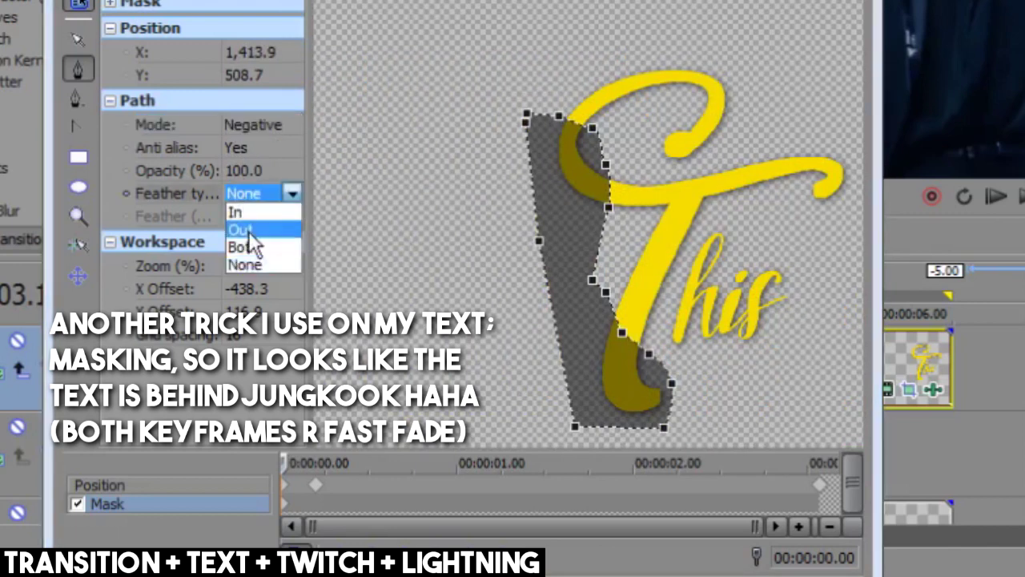
# - Feather the mask outward by 1.0 and reposition the path and its anchor points to fit the dancer's edge
pyautogui.click(240, 229)
pyautogui.click(240, 216)
pyautogui.click(79, 38)
pyautogui.moveTo(582, 163); pyautogui.dragTo(585, 170)
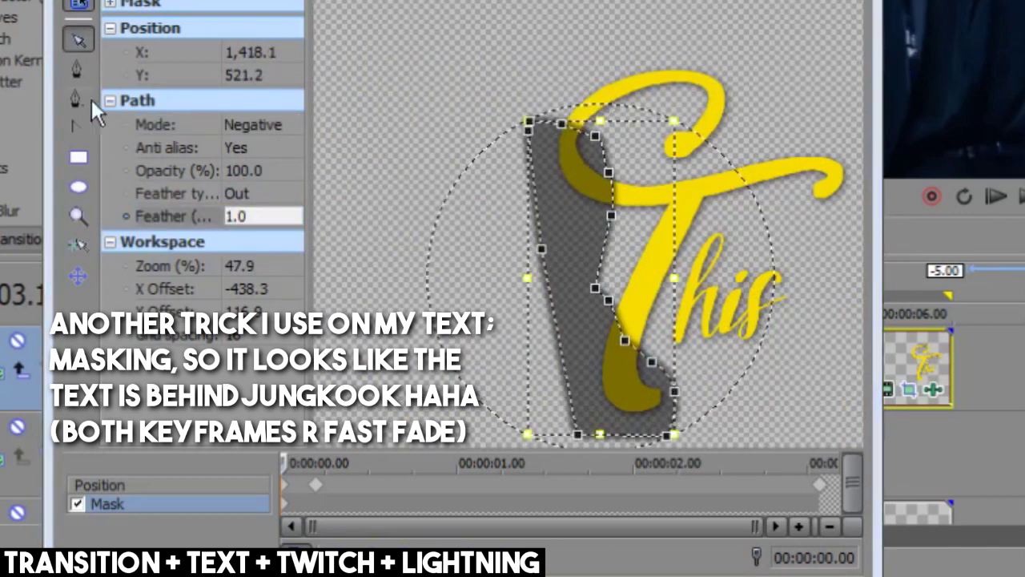
pyautogui.click(77, 70)
pyautogui.moveTo(595, 136); pyautogui.dragTo(591, 145)
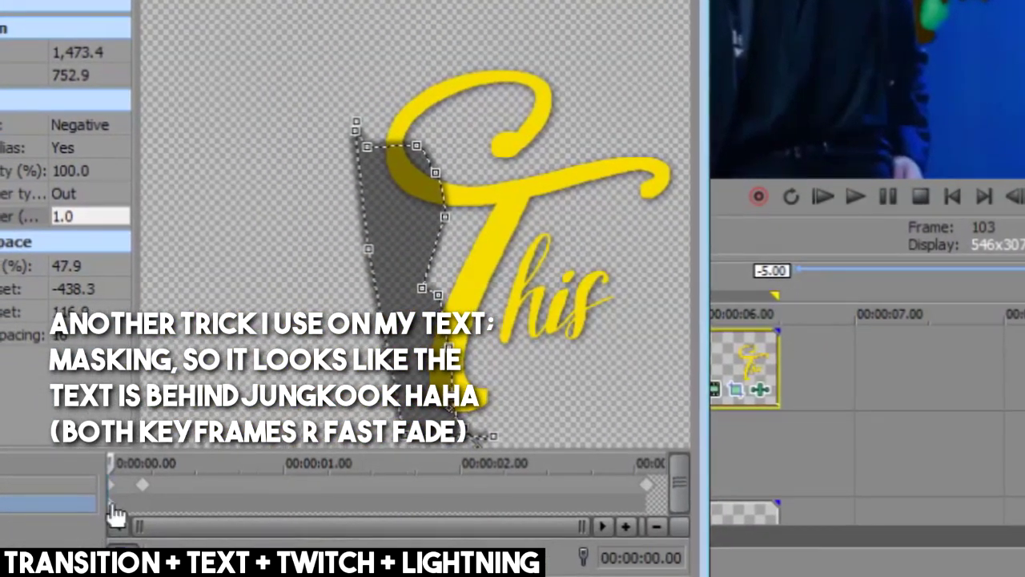
# - Animate the mask by shifting the whole path left, off the "This" text, one frame after the clip's start
pyautogui.scroll(2, 115, 512)
pyautogui.press('Right')
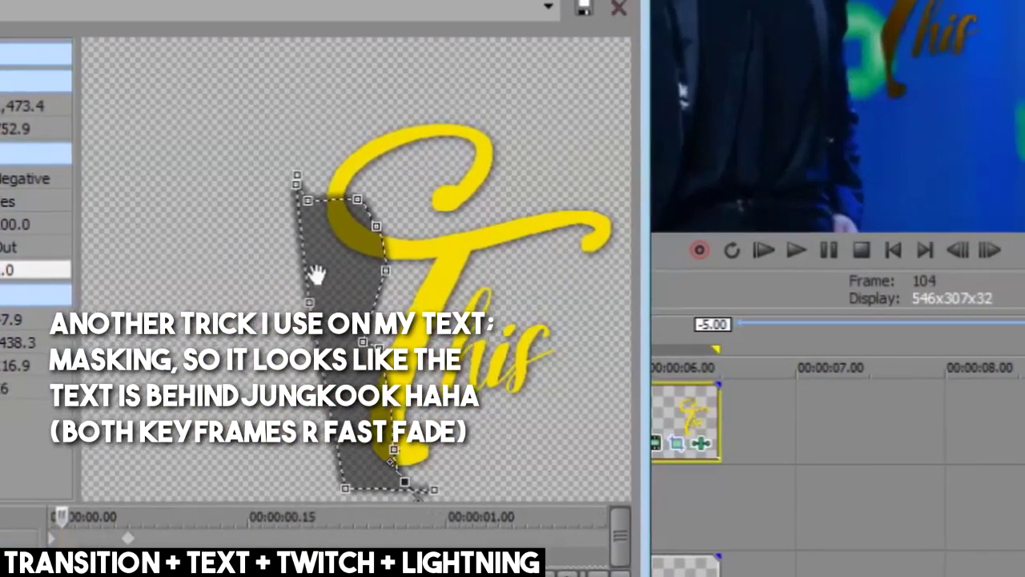
pyautogui.click(380, 192)
pyautogui.moveTo(290, 260); pyautogui.dragTo(236, 262)
# - Set both mask keyframes of the "This" text to Fast fade
pyautogui.click(248, 513)
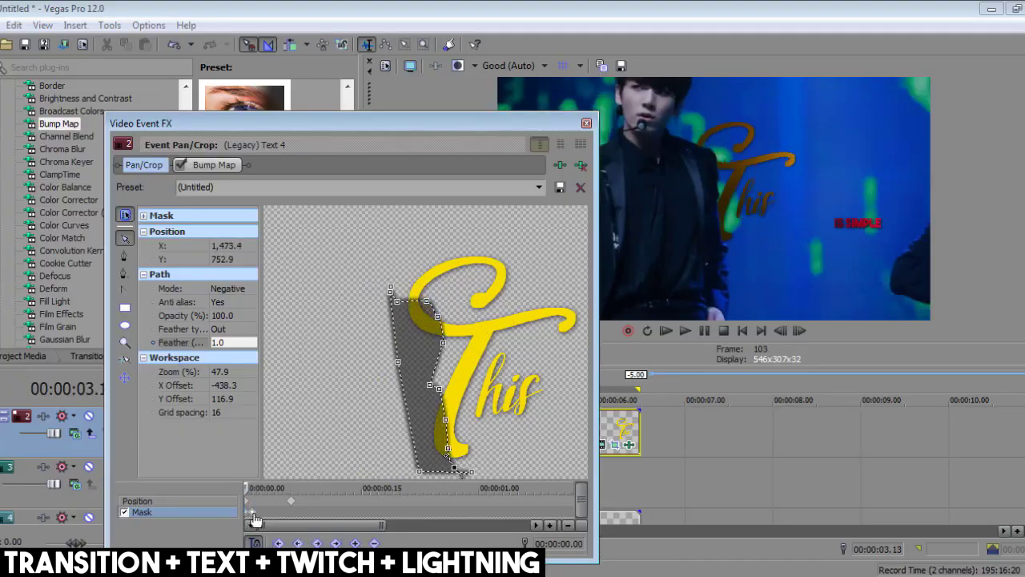
pyautogui.rightClick(252, 513)
pyautogui.click(282, 437)
# - Set the "This" text's three Pan/Crop position keyframes to Fast, Slow and Smooth in order, and close the effect window
pyautogui.click(247, 502)
pyautogui.rightClick(246, 501)
pyautogui.click(282, 425)
pyautogui.rightClick(285, 503)
pyautogui.click(312, 434)
pyautogui.moveTo(381, 525); pyautogui.dragTo(525, 526)
pyautogui.click(561, 502)
pyautogui.rightClick(562, 504)
pyautogui.click(591, 428)
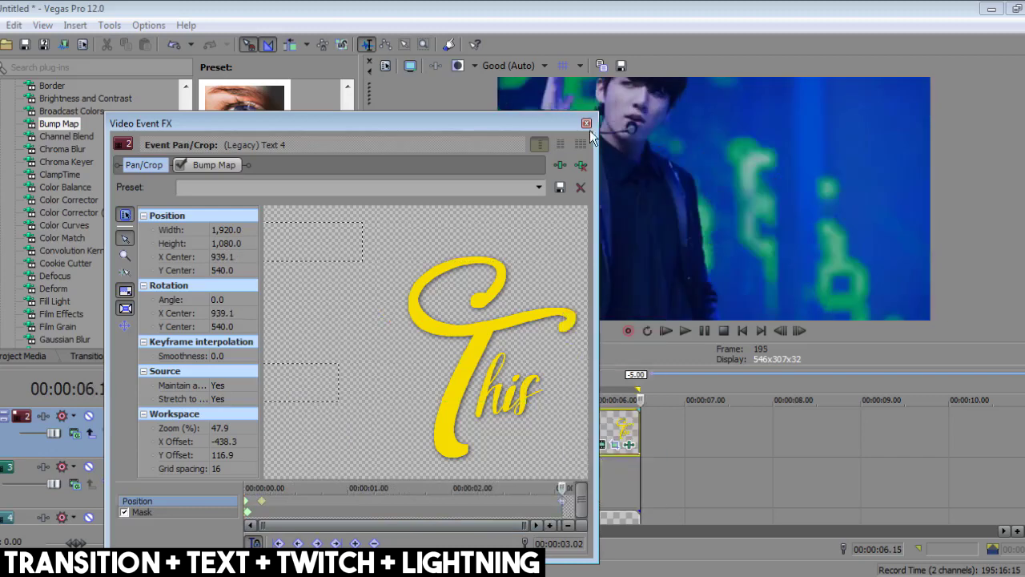
pyautogui.click(587, 123)
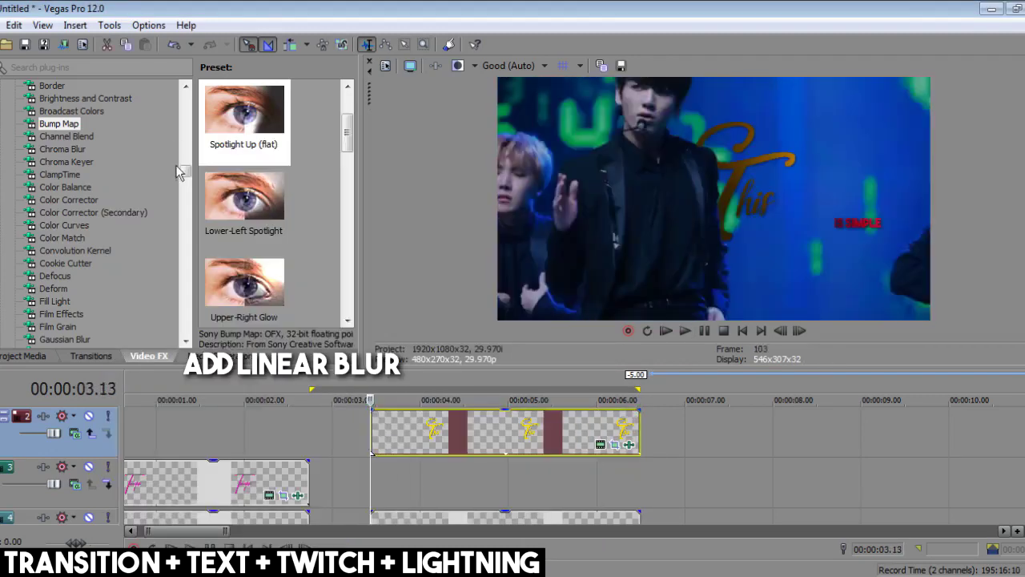
# - Apply the Linear Blur Horizontal Light preset to the "This" text and animate its Amount from 0.020 down to minimum at 00:00:00.05
pyautogui.scroll(-10, 96, 216)
pyautogui.click(60, 137)
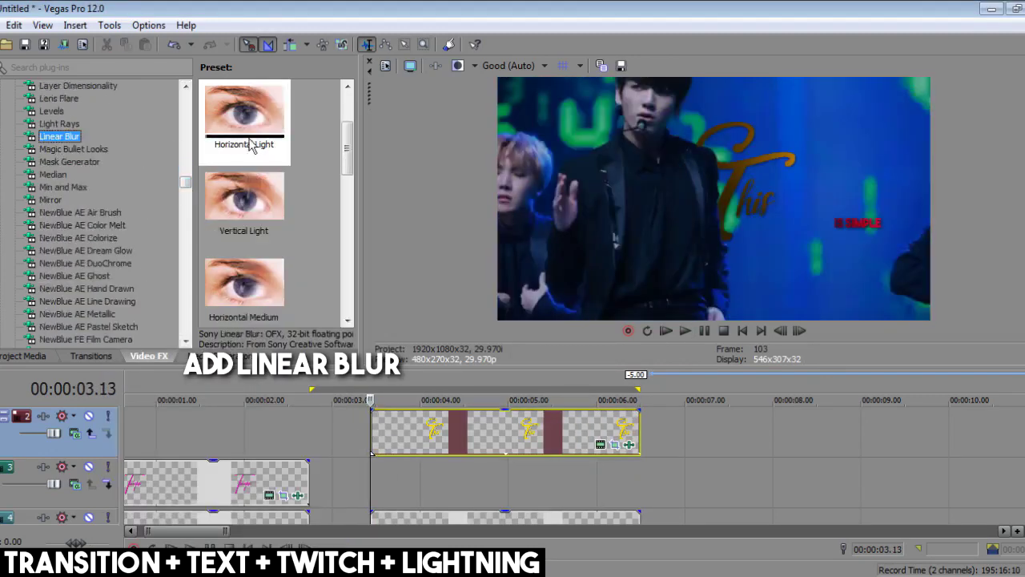
pyautogui.moveTo(243, 208); pyautogui.dragTo(375, 429)
pyautogui.press('Right')
pyautogui.press('Right')
pyautogui.press('Right')
pyautogui.press('Right')
pyautogui.click(360, 542)
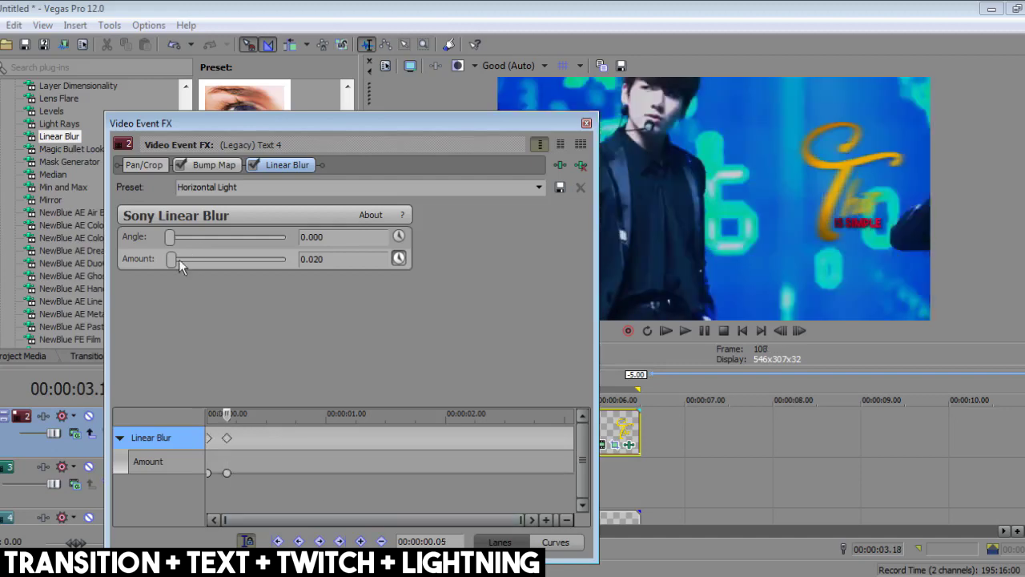
pyautogui.moveTo(171, 259); pyautogui.dragTo(163, 259)
pyautogui.click(586, 123)
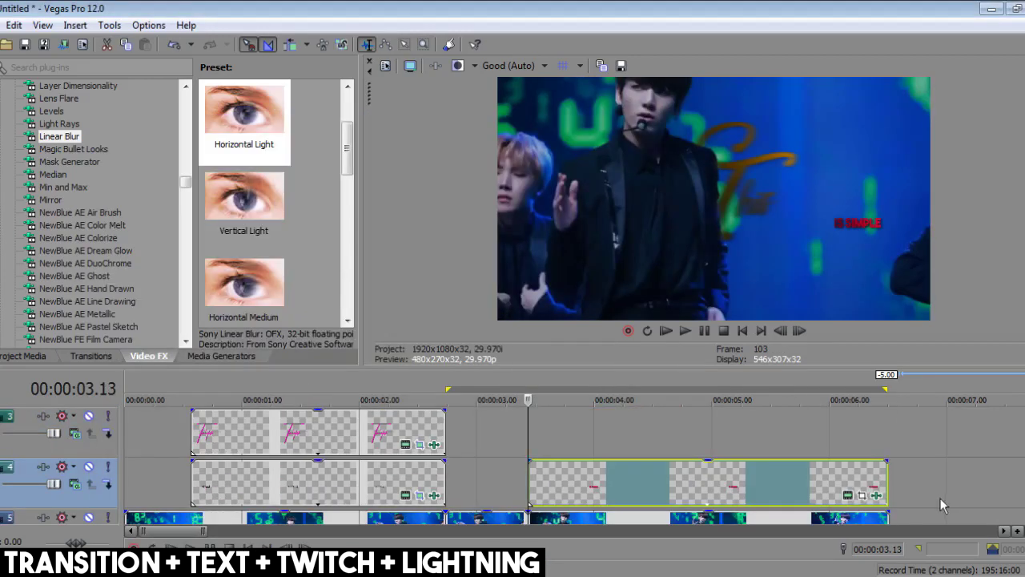
# - Shift the "IS SIMPLE" text's Pan/Crop frame left at its start, and restore the frame at 00:00:00.04
pyautogui.click(862, 495)
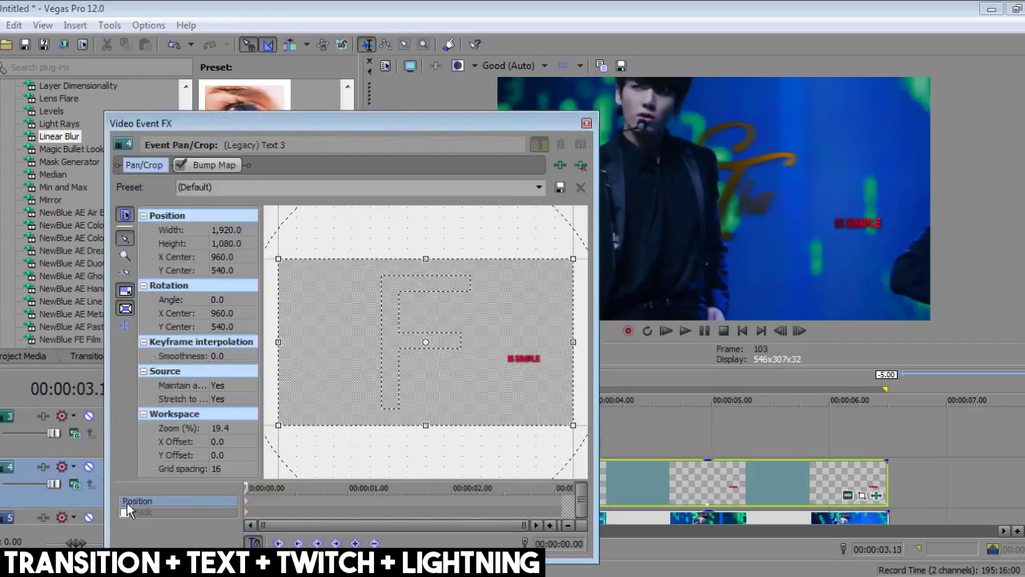
pyautogui.click(125, 255)
pyautogui.moveTo(479, 347); pyautogui.dragTo(399, 336)
pyautogui.moveTo(458, 353); pyautogui.dragTo(378, 356)
pyautogui.press('Right')
pyautogui.press('Right')
pyautogui.press('Right')
pyautogui.press('Right')
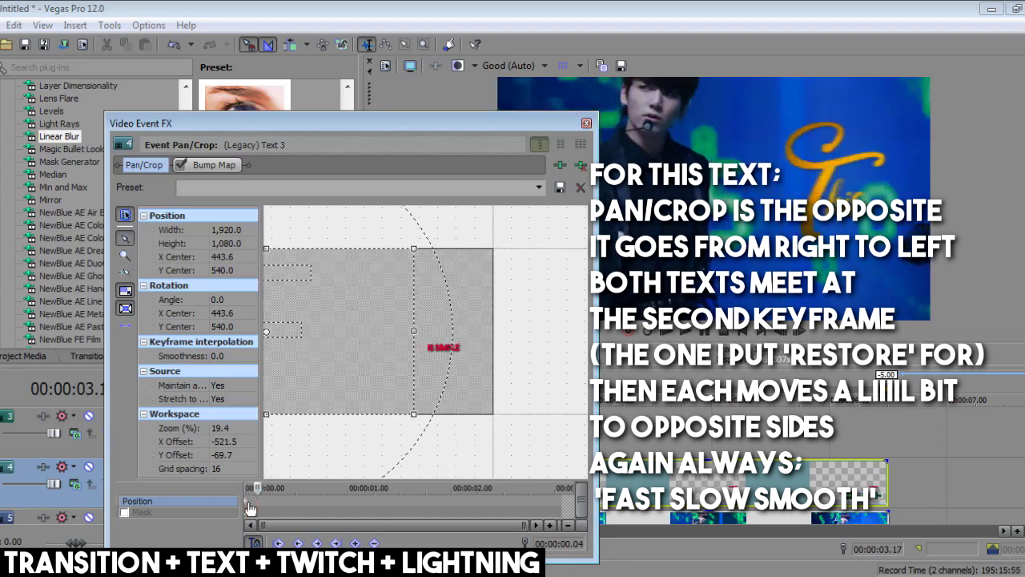
pyautogui.rightClick(340, 404)
pyautogui.click(351, 414)
# - Nudge the "IS SIMPLE" text's Pan/Crop frame slightly near the clip's end, and set the position keyframes to Fast, Slow and Smooth
pyautogui.click(544, 503)
pyautogui.moveTo(446, 400); pyautogui.dragTo(432, 390)
pyautogui.rightClick(257, 501)
pyautogui.click(276, 417)
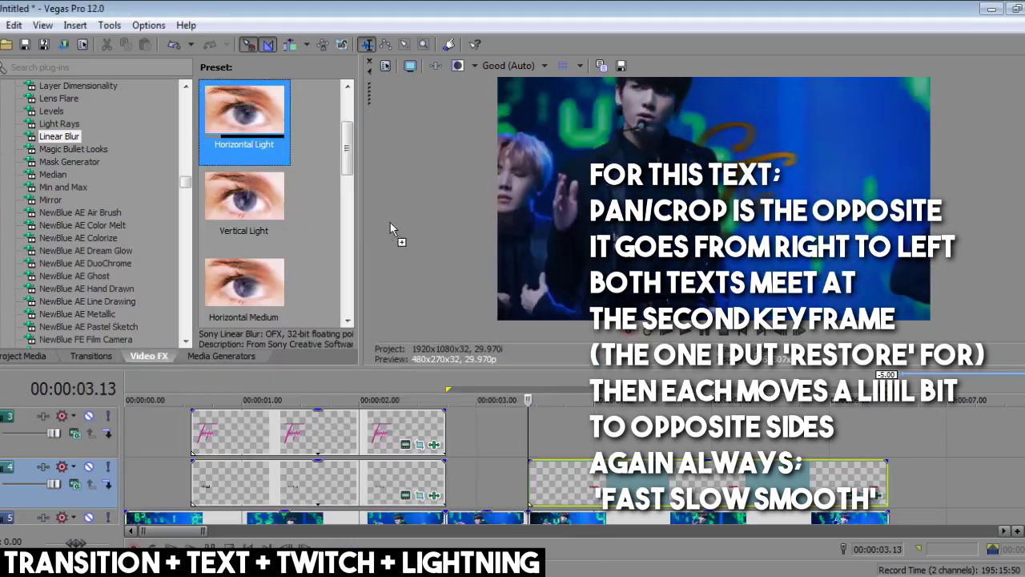
# - Apply the Linear Blur Horizontal Light preset to the "IS SIMPLE" text and animate its Amount down from 0.014 within the first frames
pyautogui.moveTo(245, 177); pyautogui.dragTo(416, 475)
pyautogui.click(400, 258)
pyautogui.moveTo(174, 259); pyautogui.dragTo(170, 260)
pyautogui.click(209, 437)
pyautogui.press('space')
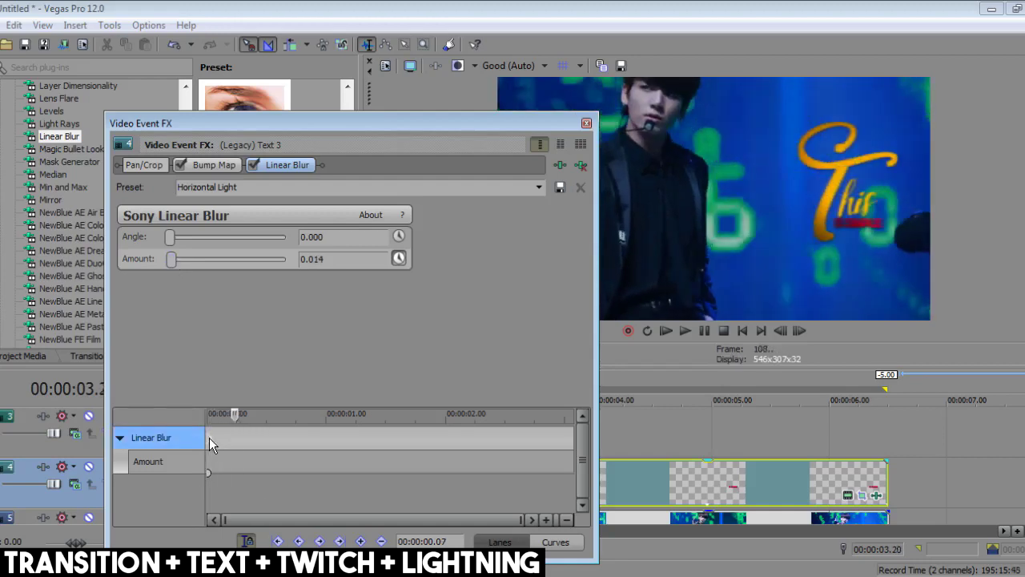
pyautogui.press('Right')
pyautogui.moveTo(171, 261); pyautogui.dragTo(167, 260)
pyautogui.click(586, 123)
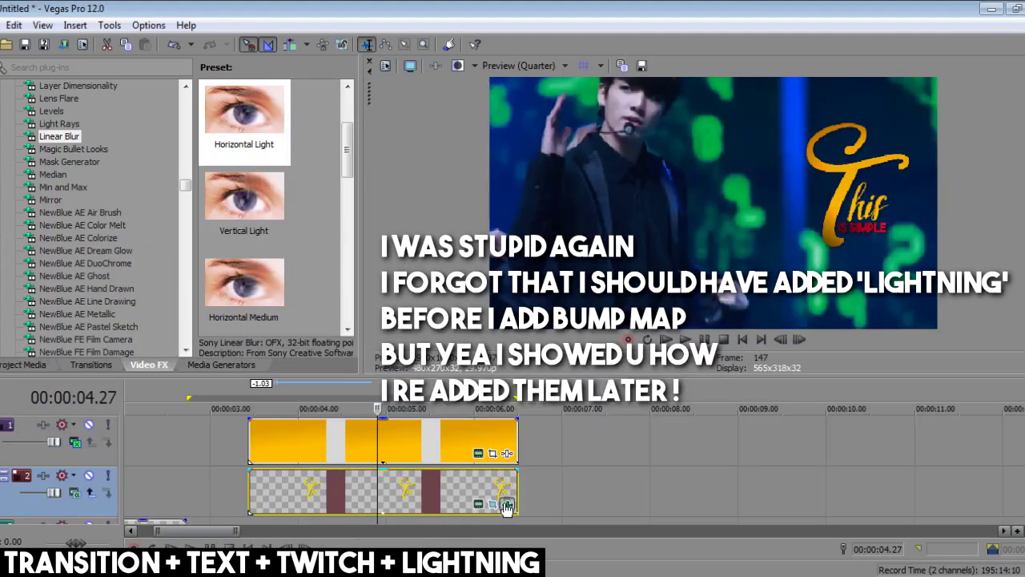
# - Replace the "This" text's effects with the saved lightning package of Levels, Bump Map and Color Corrector, and shift its keyframes earlier
pyautogui.click(507, 505)
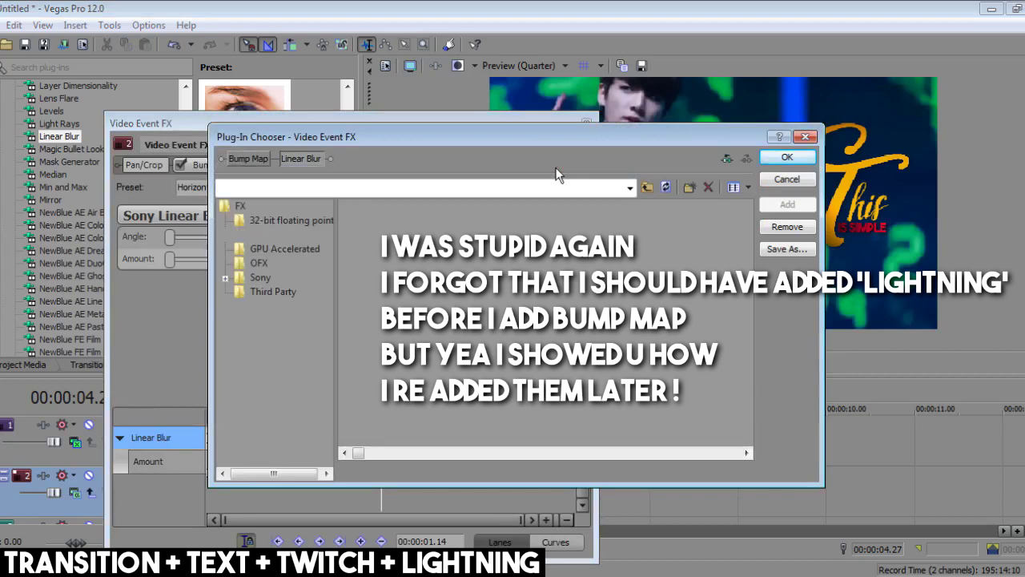
pyautogui.click(746, 453)
pyautogui.click(746, 454)
pyautogui.click(413, 314)
pyautogui.click(787, 205)
pyautogui.click(788, 157)
pyautogui.moveTo(418, 443); pyautogui.dragTo(245, 441)
# - Add the Linear Blur Horizontal Light preset again to the "This" text, with an animated Amount of 0.014 at its start
pyautogui.moveTo(248, 112); pyautogui.dragTo(407, 495)
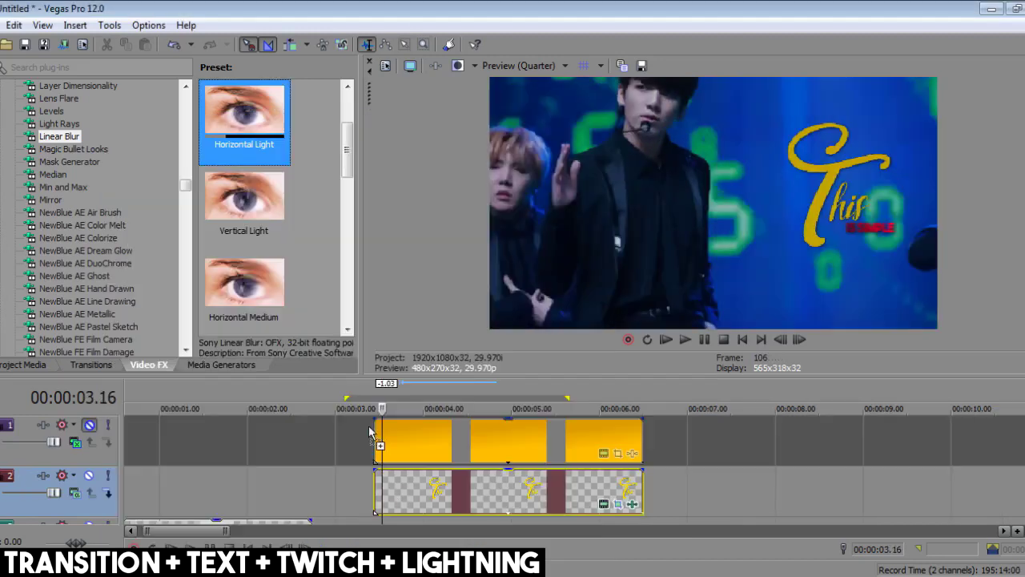
pyautogui.moveTo(172, 260); pyautogui.dragTo(170, 261)
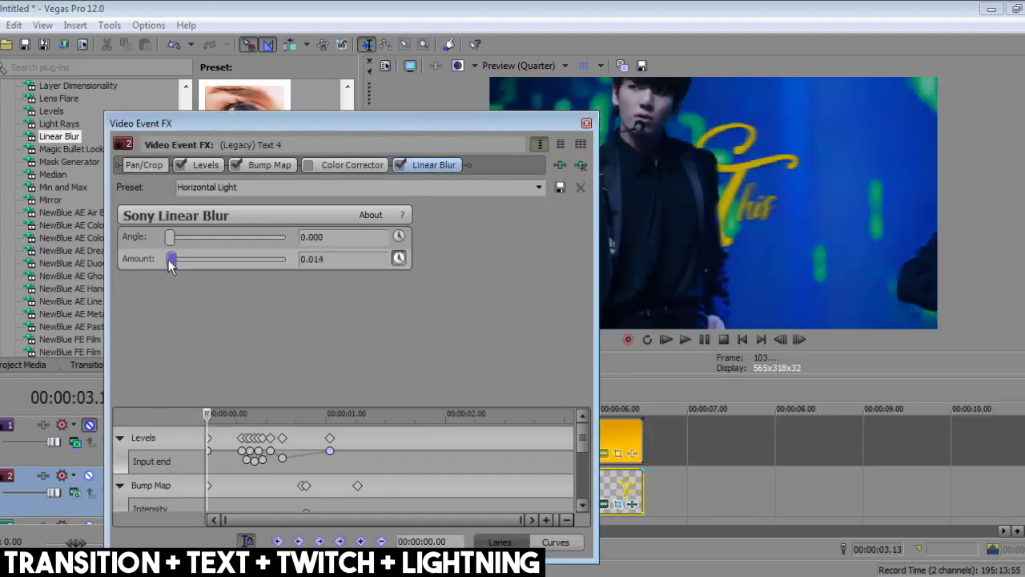
pyautogui.moveTo(583, 445); pyautogui.dragTo(584, 492)
pyautogui.click(209, 460)
pyautogui.press('Right')
pyautogui.press('Right')
pyautogui.press('Right')
pyautogui.press('Right')
pyautogui.press('Right')
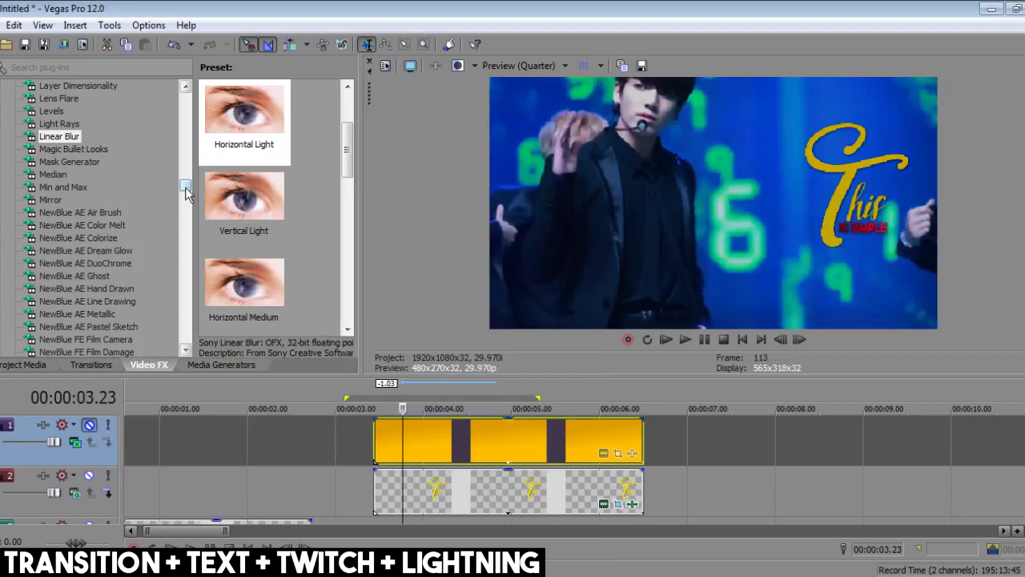
# - Apply the Bump Map Spotlight Up (flat) preset again to the "This" text
pyautogui.scroll(10, 44, 244)
pyautogui.click(59, 275)
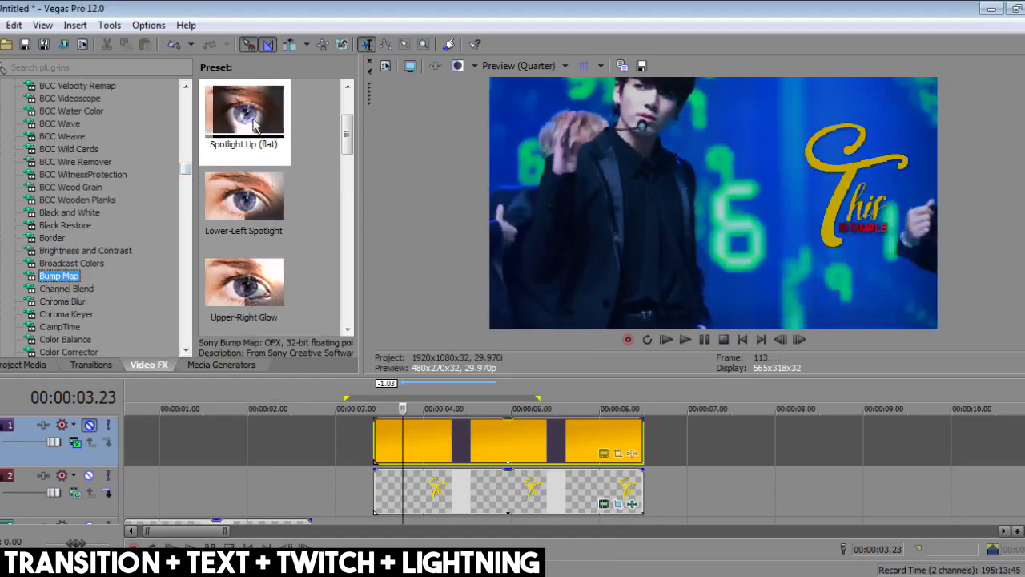
pyautogui.moveTo(245, 109); pyautogui.dragTo(503, 481)
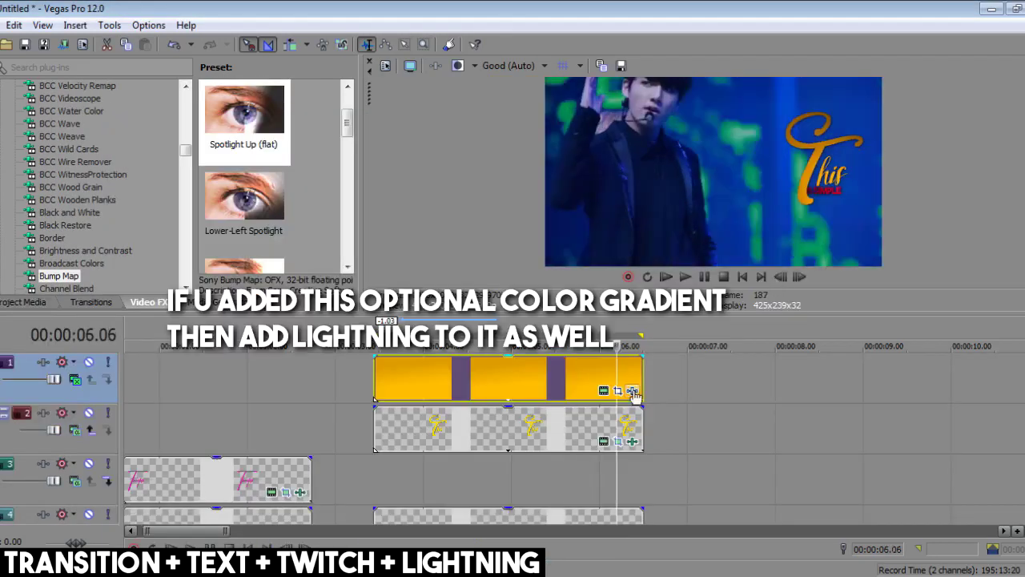
# - Add the saved lightning package of Levels, Bump Map and Color Corrector to the gold gradient clip, and retime its keyframes
pyautogui.moveTo(244, 108); pyautogui.dragTo(686, 475)
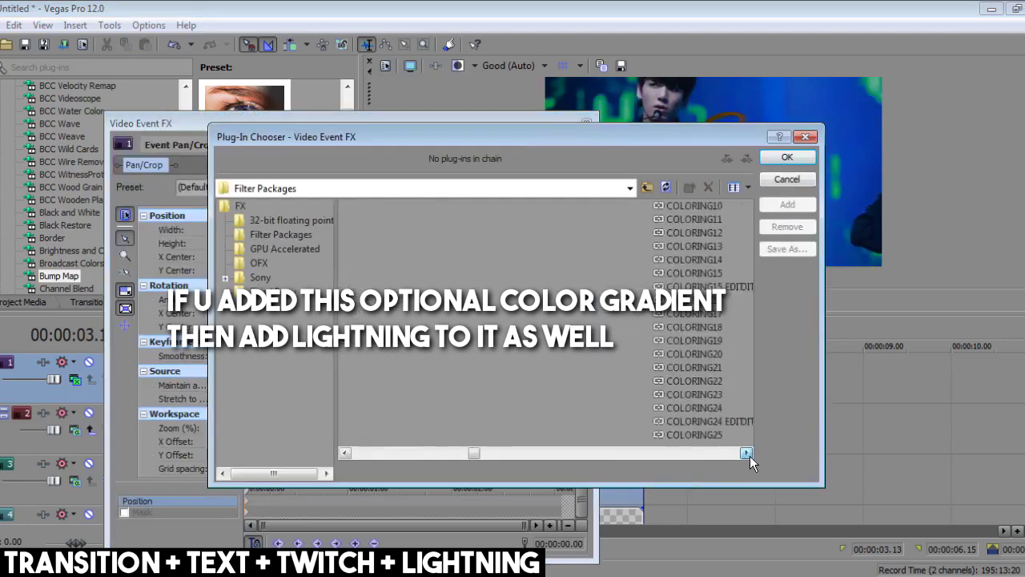
pyautogui.click(750, 455)
pyautogui.click(393, 245)
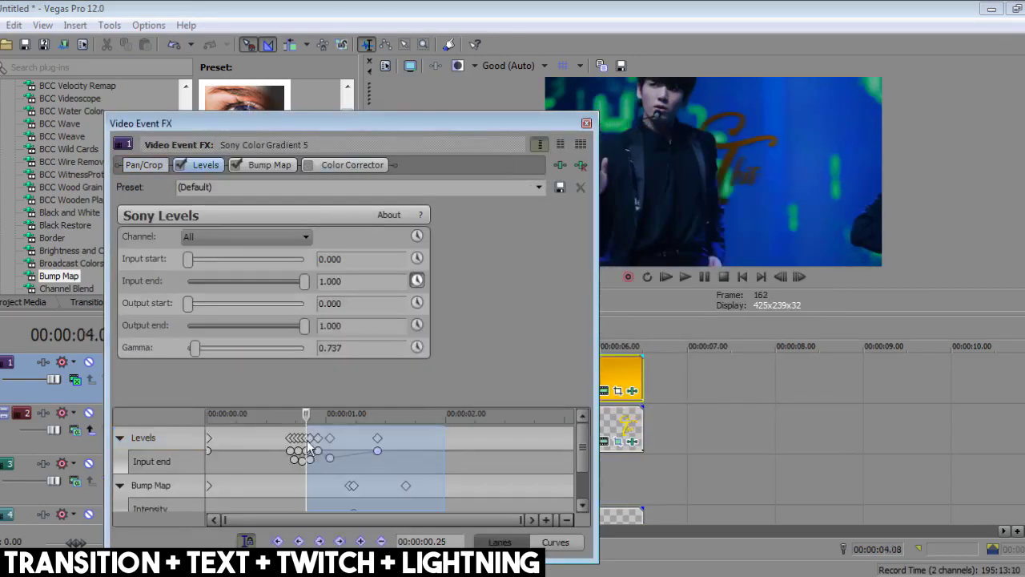
pyautogui.moveTo(445, 513); pyautogui.dragTo(223, 445)
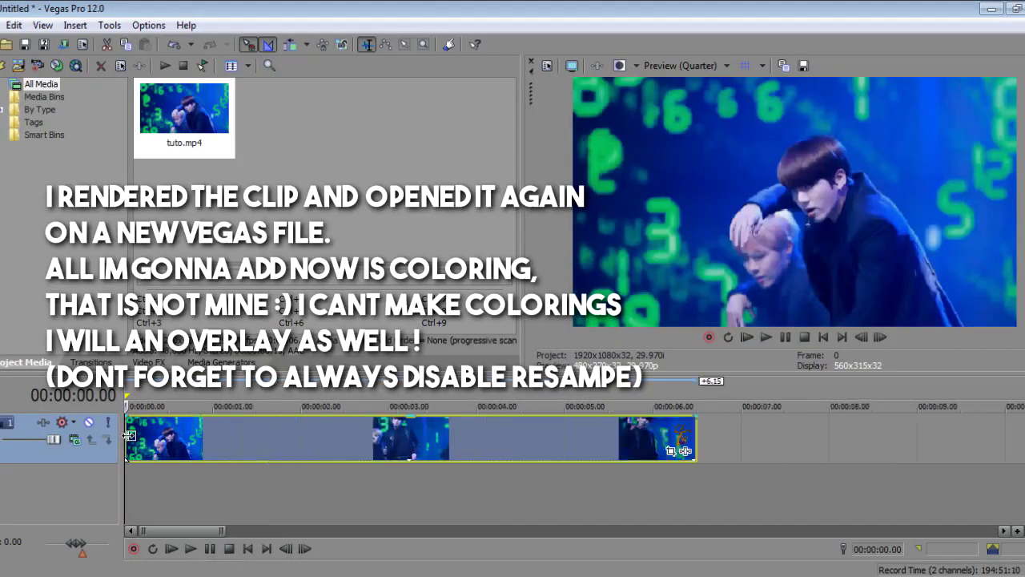
# - Disable resample in the properties of the rendered tuto.mp4 clip
pyautogui.click(189, 435)
pyautogui.rightClick(246, 431)
pyautogui.click(291, 566)
pyautogui.click(413, 246)
pyautogui.click(567, 487)
# - Apply the BORN READY coloring package to the tuto clip and adjust its RGB color curve
pyautogui.click(684, 451)
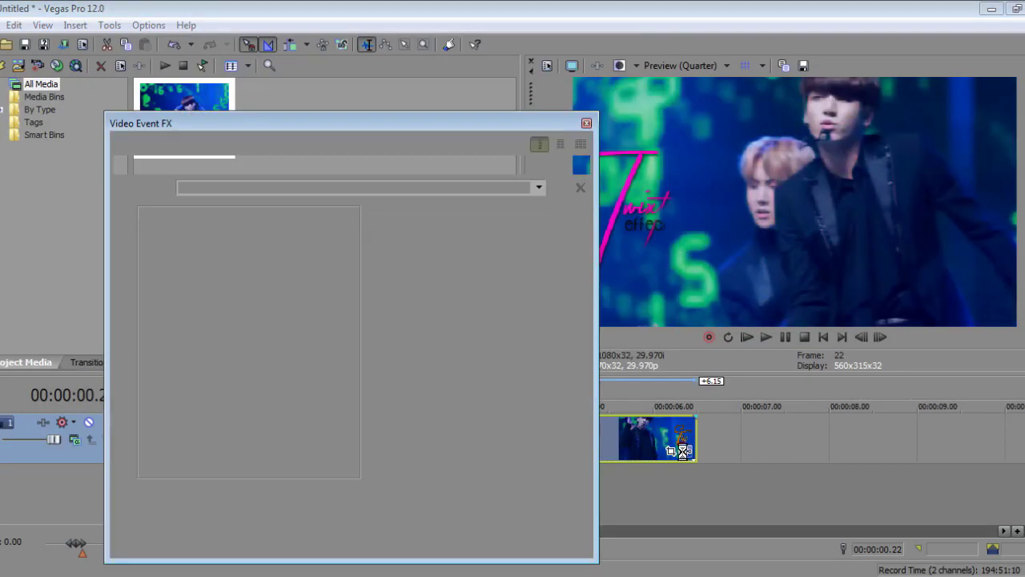
pyautogui.click(749, 453)
pyautogui.click(749, 452)
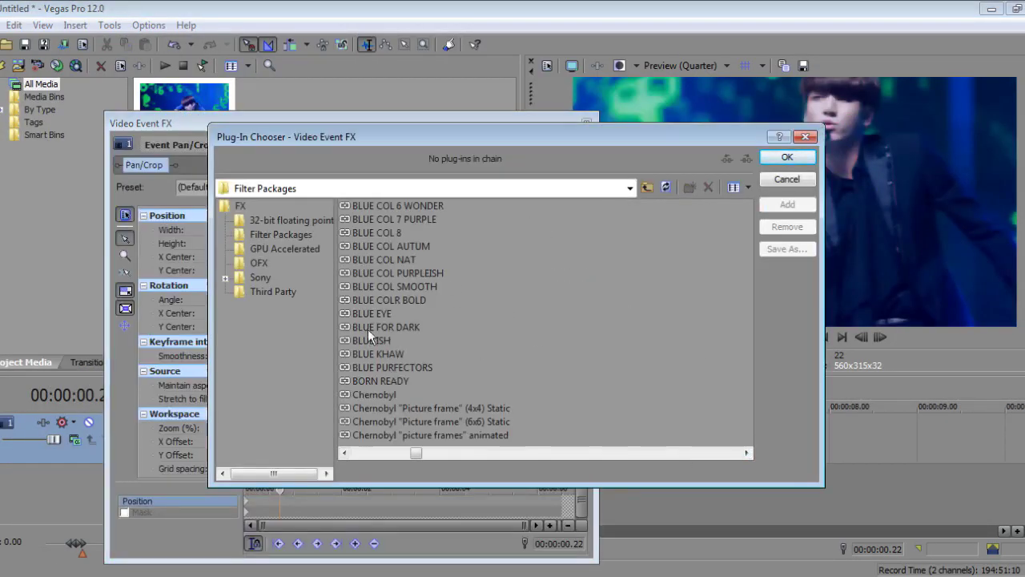
pyautogui.click(380, 380)
pyautogui.click(788, 157)
pyautogui.moveTo(336, 313); pyautogui.dragTo(392, 312)
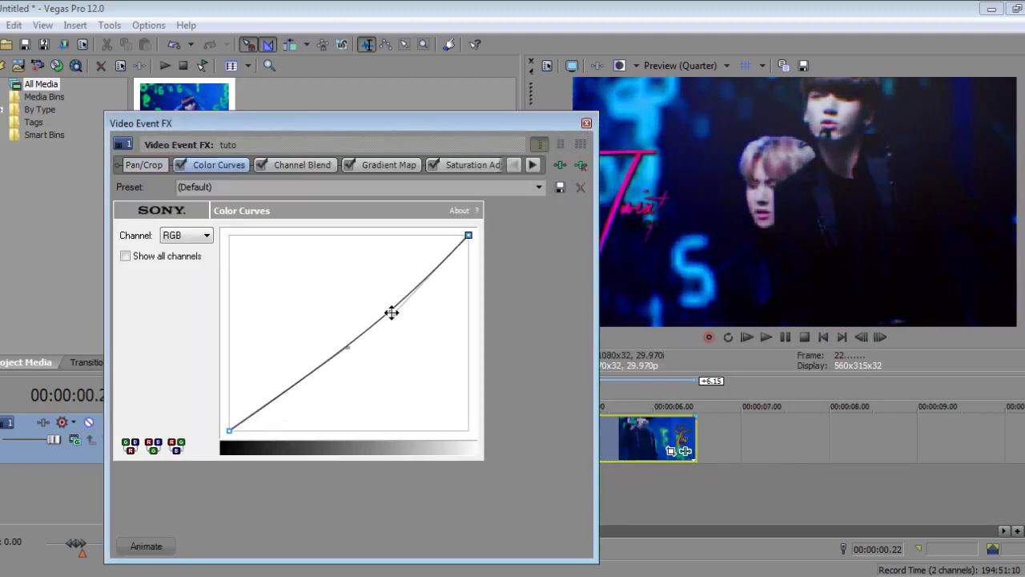
pyautogui.click(586, 123)
# - Place the Filmscratch 22 overlay from PICS & OVERLAYS on a track above the clip, without its audio and extended to the clip's length
pyautogui.press('space')
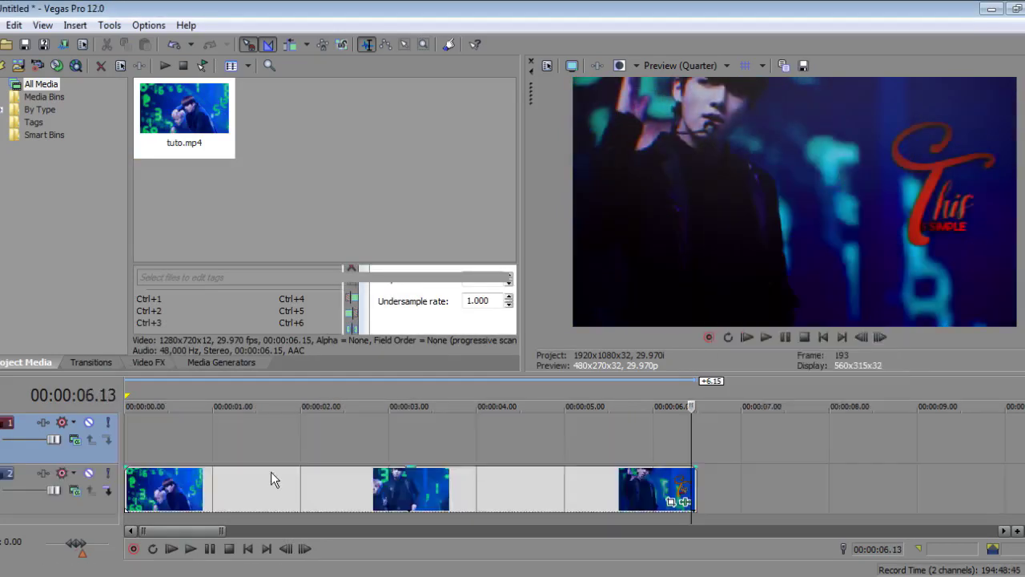
pyautogui.press('space')
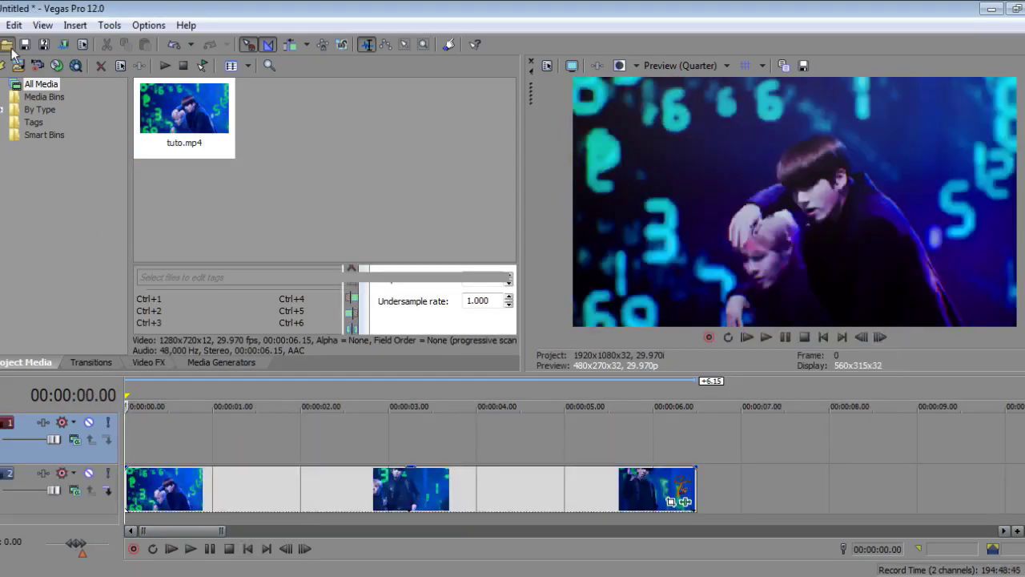
pyautogui.doubleClick(320, 233)
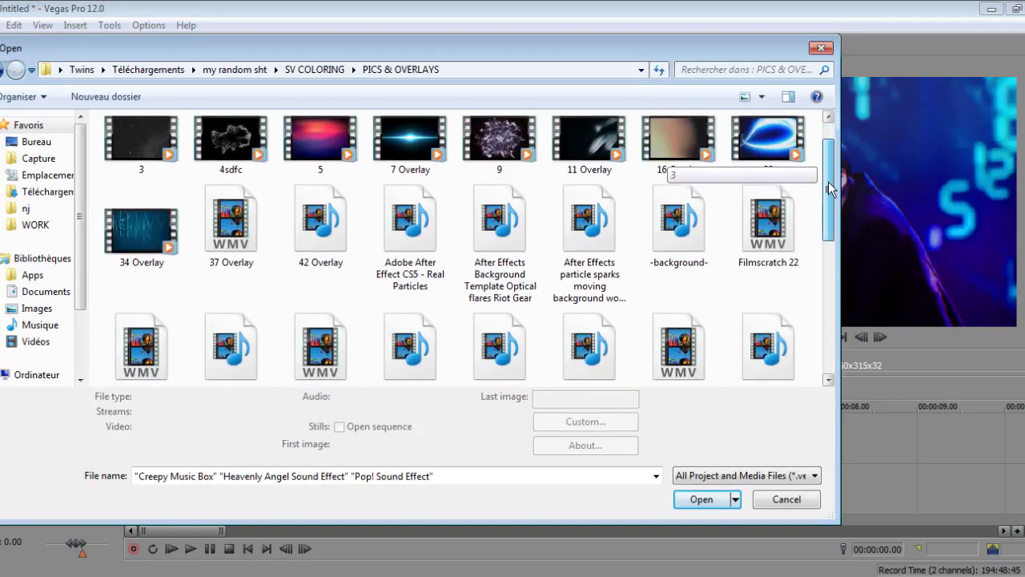
pyautogui.scroll(-3, 829, 184)
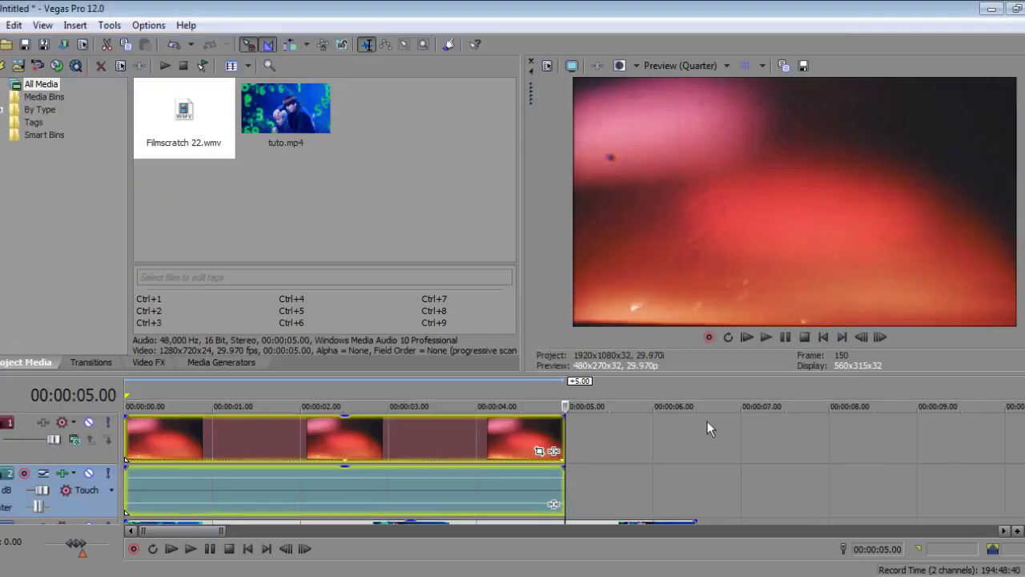
pyautogui.rightClick(587, 490)
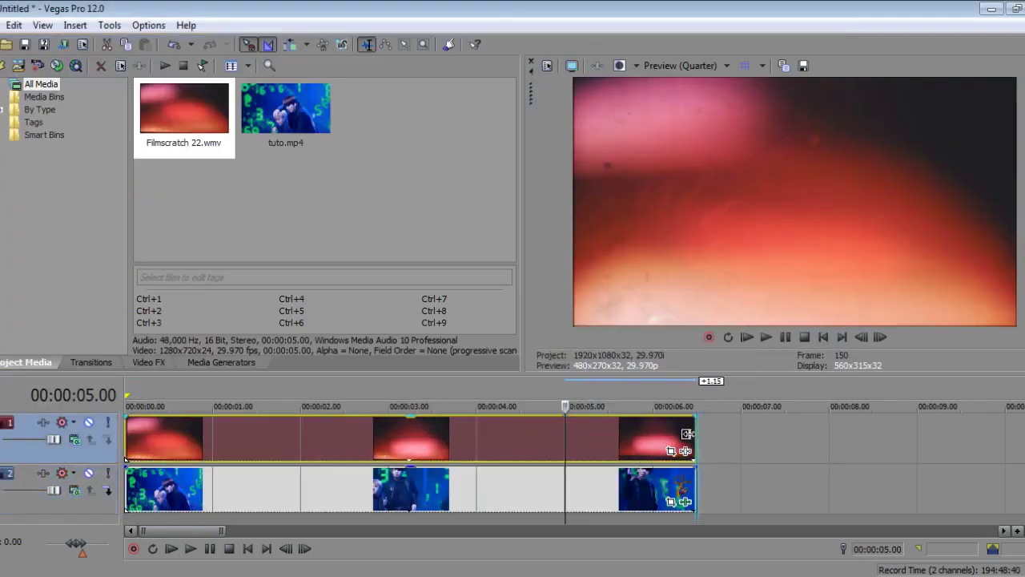
# - Adjust the overlay's Pan/Crop framing, and blend it over the clip with Screen compositing mode and lowered opacity
pyautogui.click(671, 450)
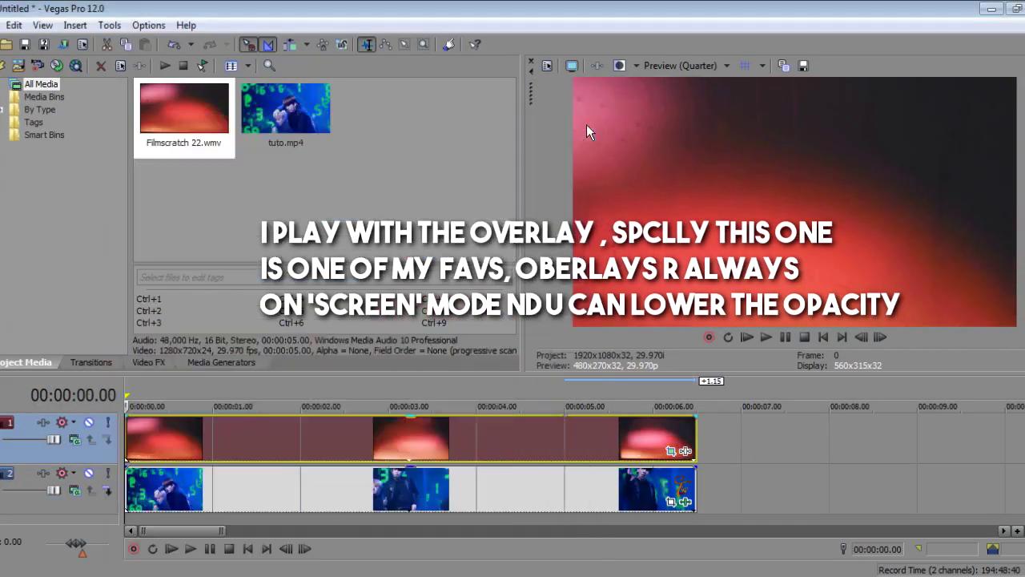
pyautogui.click(75, 439)
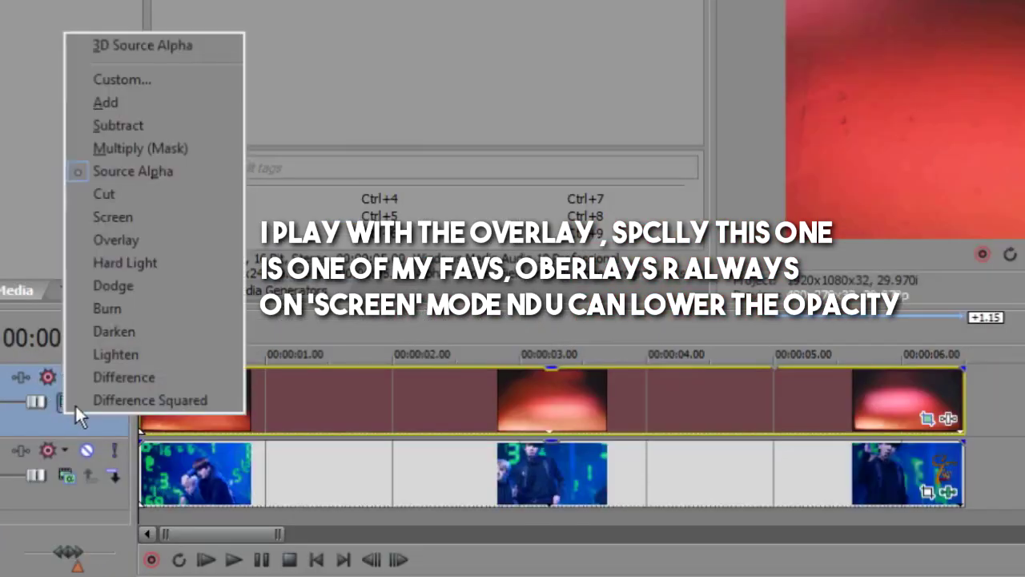
pyautogui.click(147, 217)
pyautogui.moveTo(155, 372); pyautogui.dragTo(155, 416)
# - Render the loop region spanning the whole clip to the Desktop as TUTO FINAL.mp4 with the Internet HD 720p template
pyautogui.moveTo(696, 399); pyautogui.dragTo(126, 407)
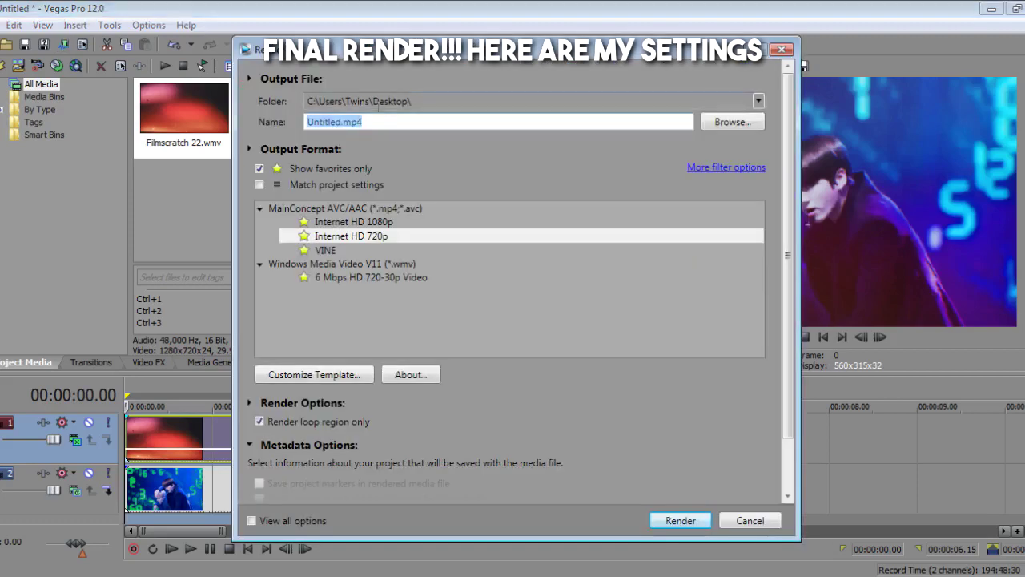
pyautogui.write('FINAL')
pyautogui.press('capslock')
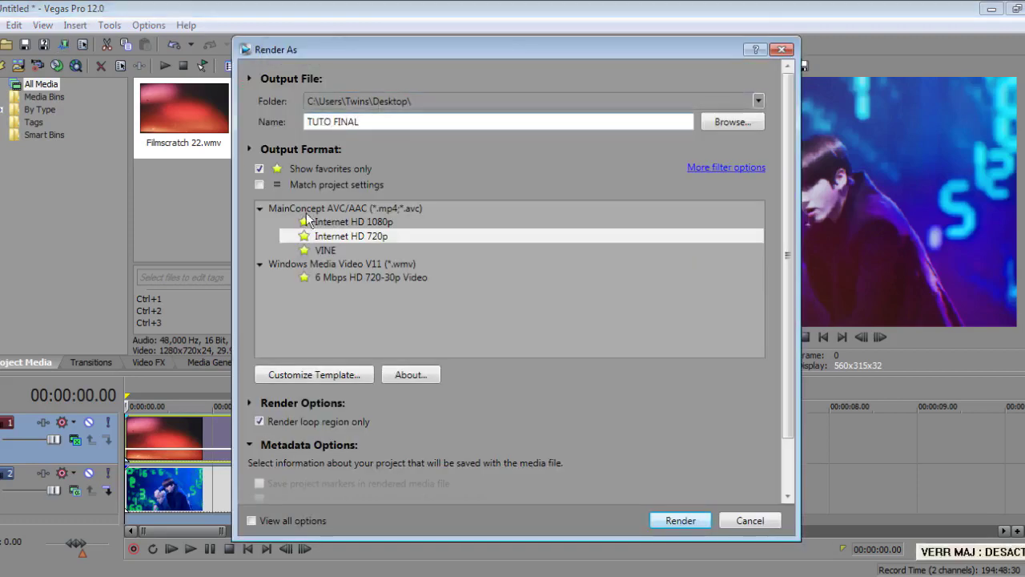
pyautogui.click(300, 374)
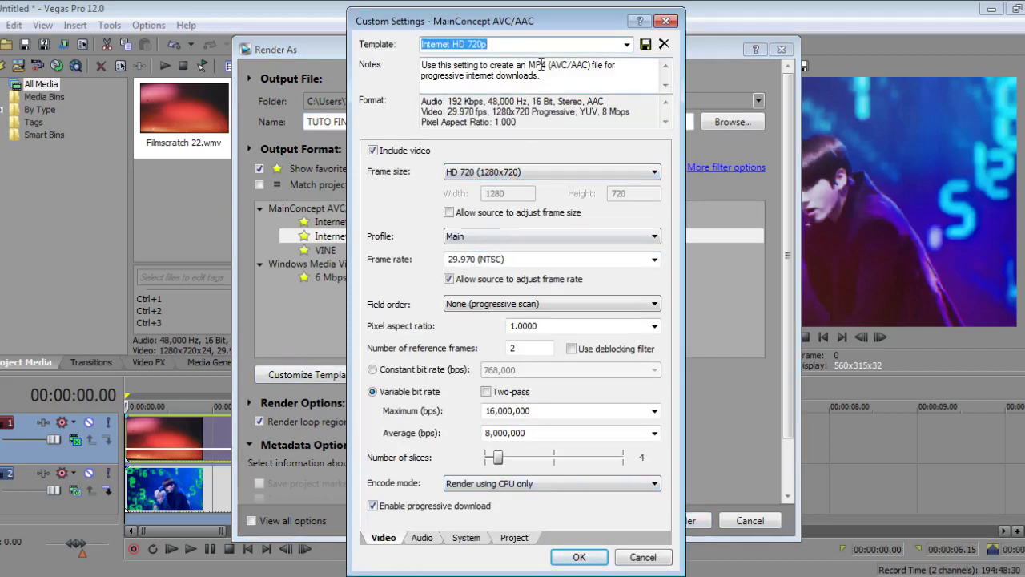
pyautogui.click(578, 557)
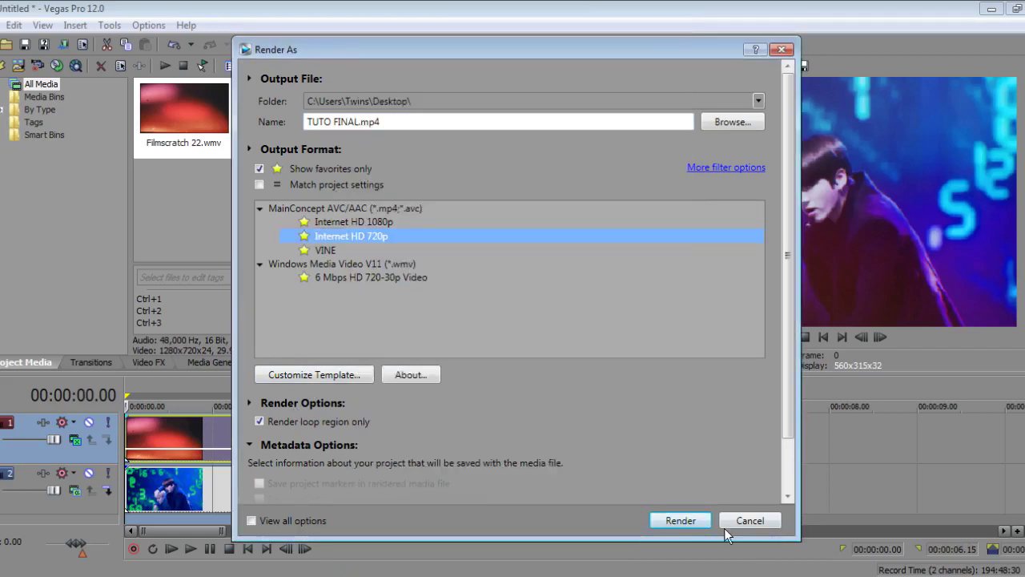
pyautogui.click(680, 519)
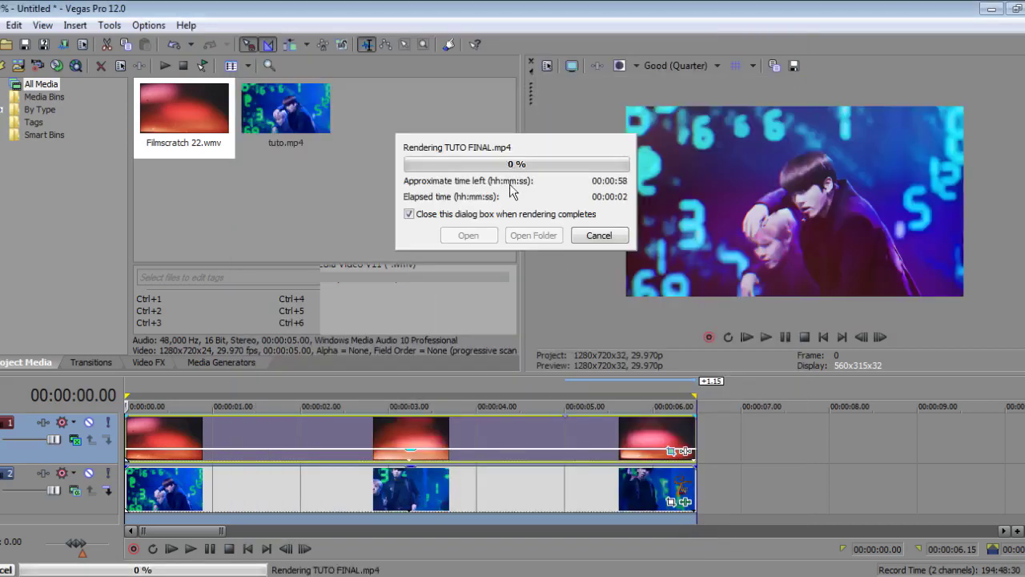